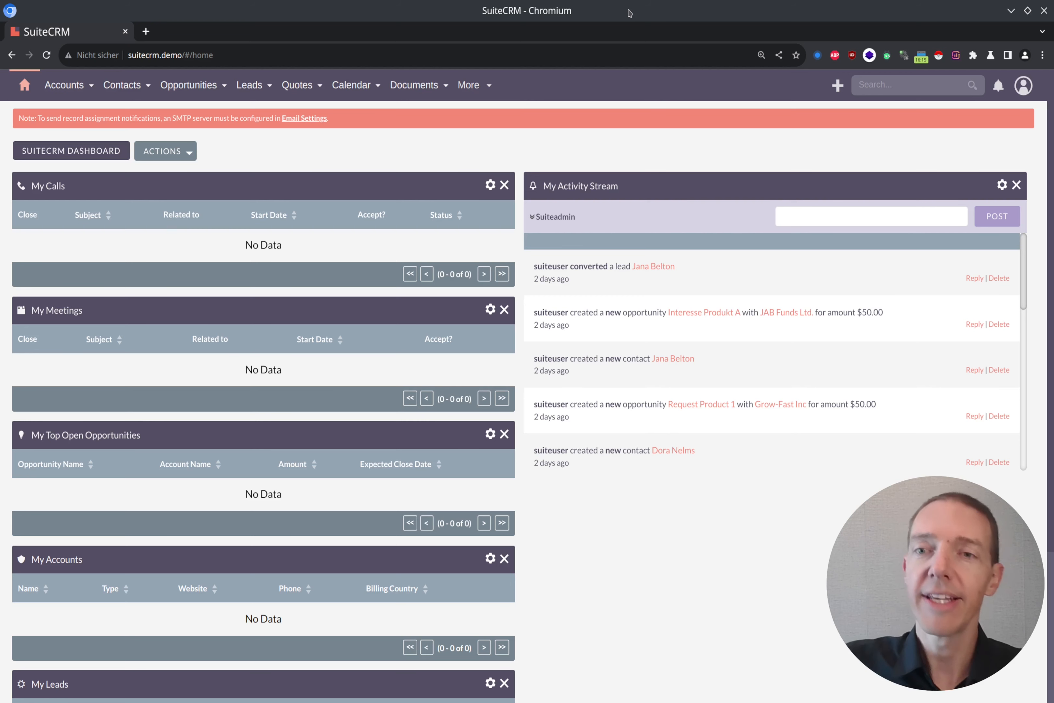
# Go to the Leads module and open a blank form for a new lead.
pyautogui.click(245, 87)
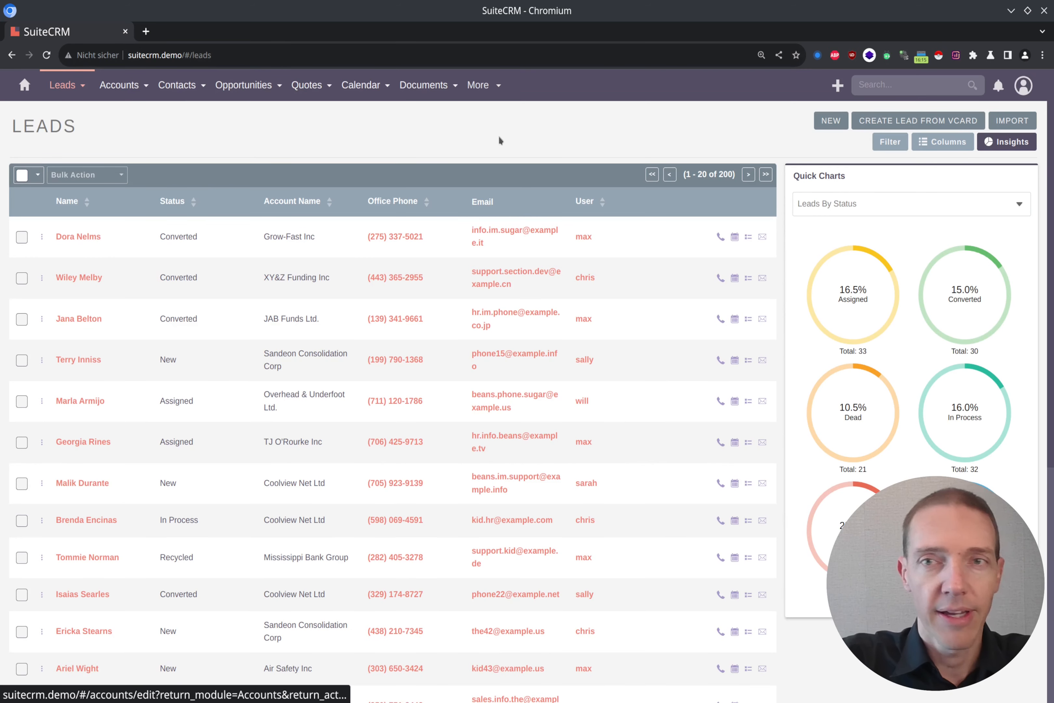
pyautogui.click(835, 119)
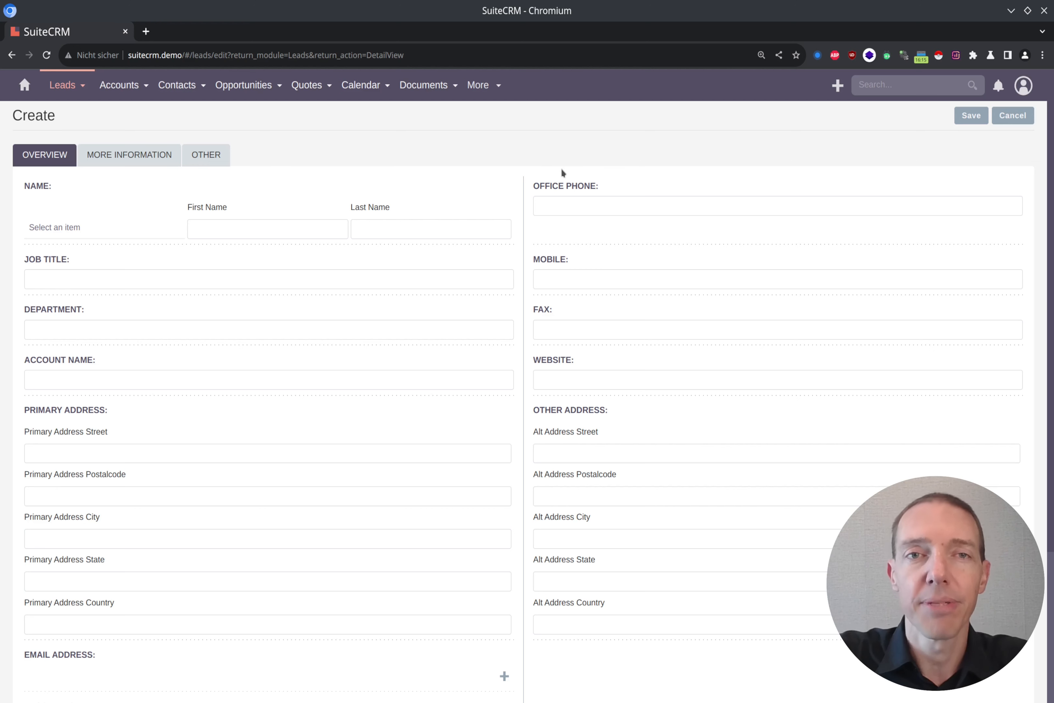
# Open the administration page in a second browser tab and launch Studio there.
pyautogui.click(1023, 85)
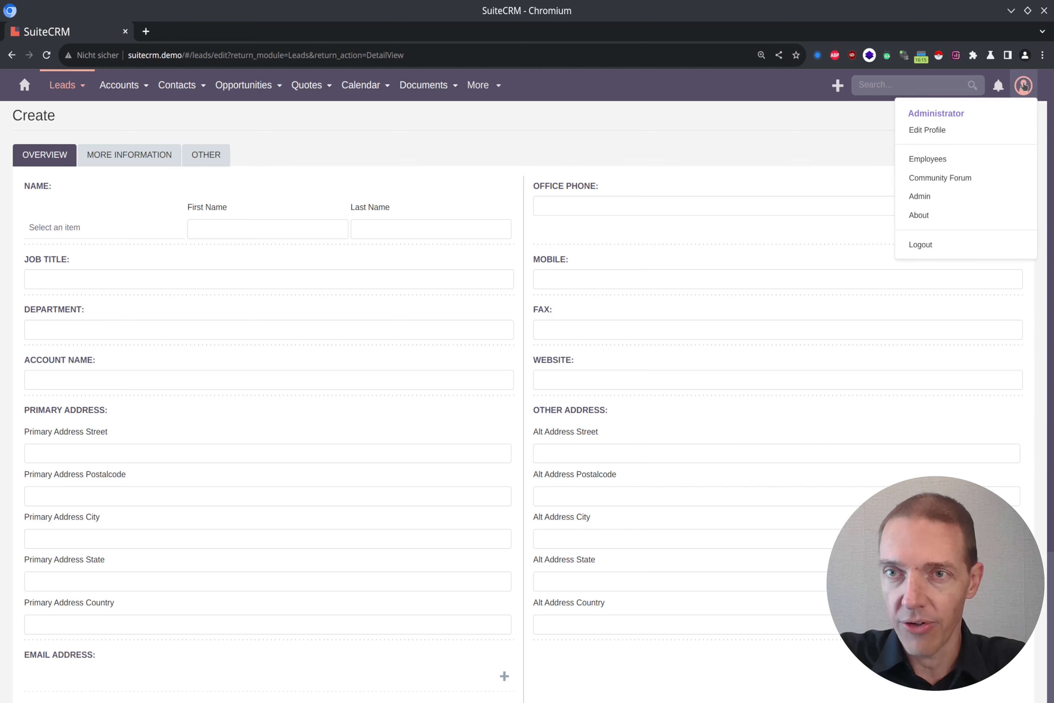
pyautogui.middleClick(946, 199)
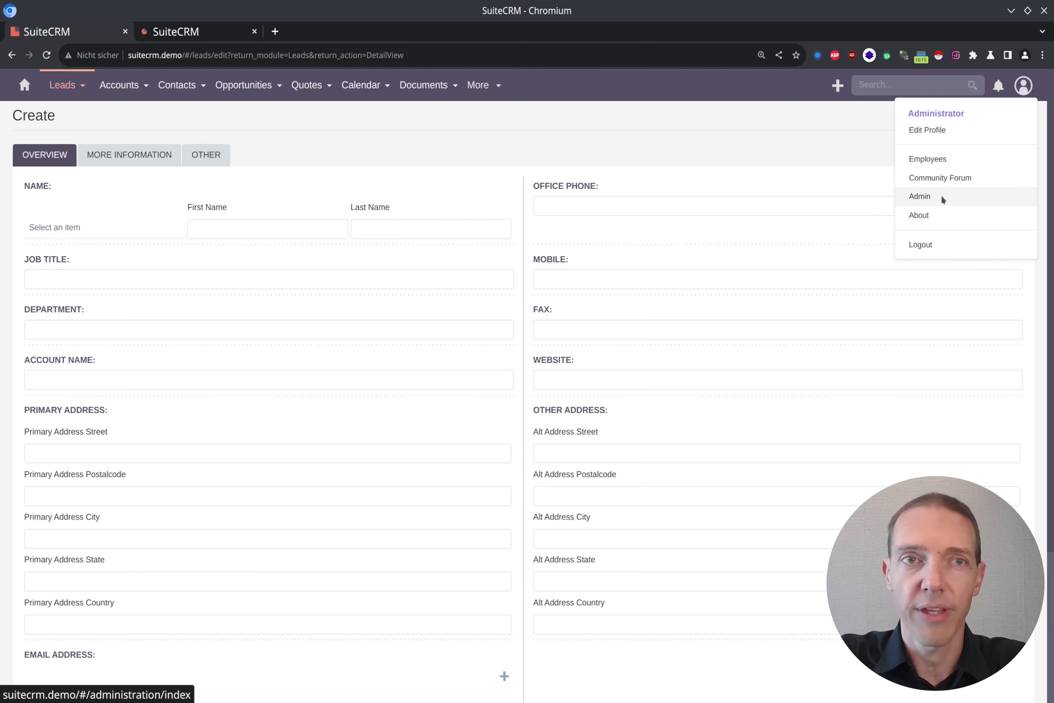
pyautogui.click(208, 30)
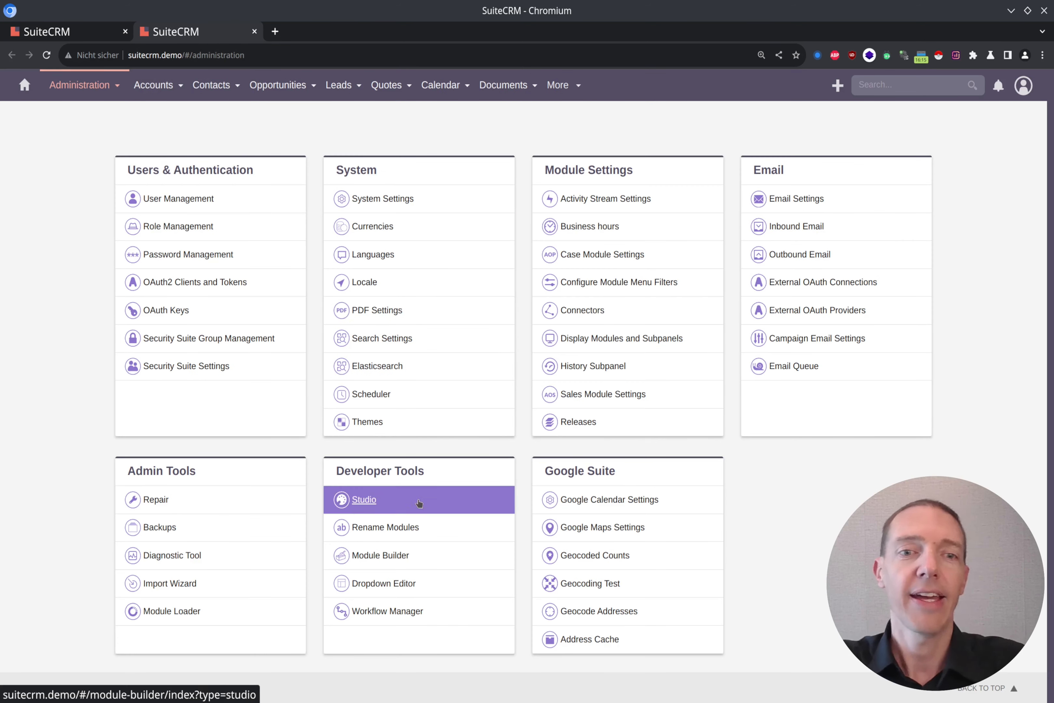
pyautogui.click(372, 502)
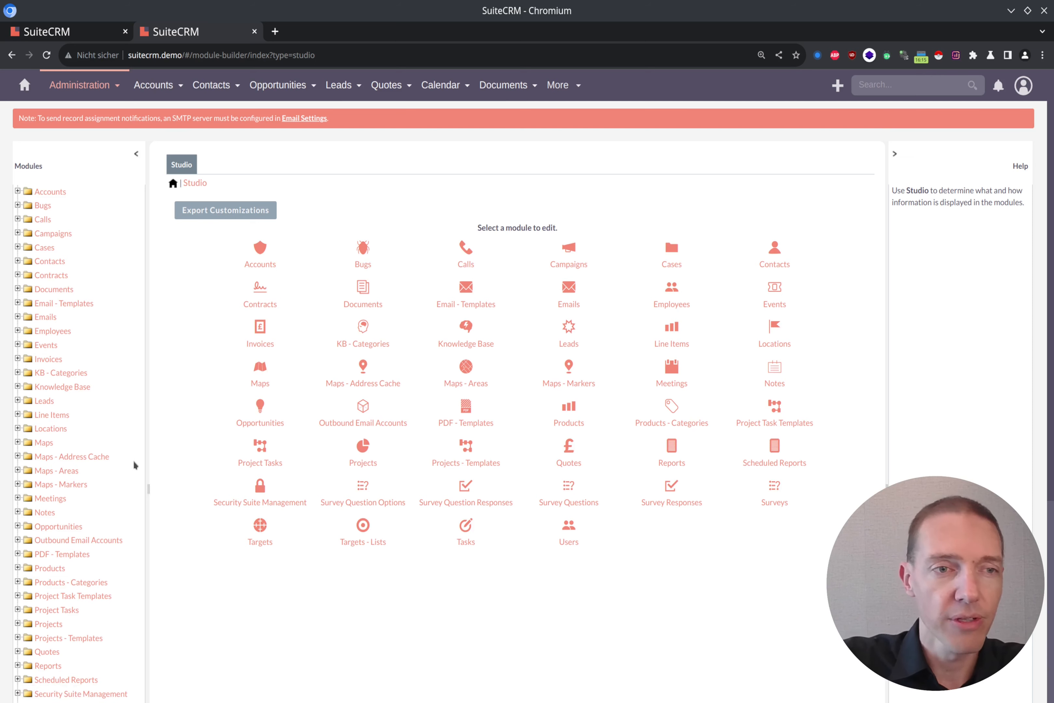
# Expand the Leads module and its layouts in Studio, and open the module's list of fields.
pyautogui.scroll(-2, 100, 427)
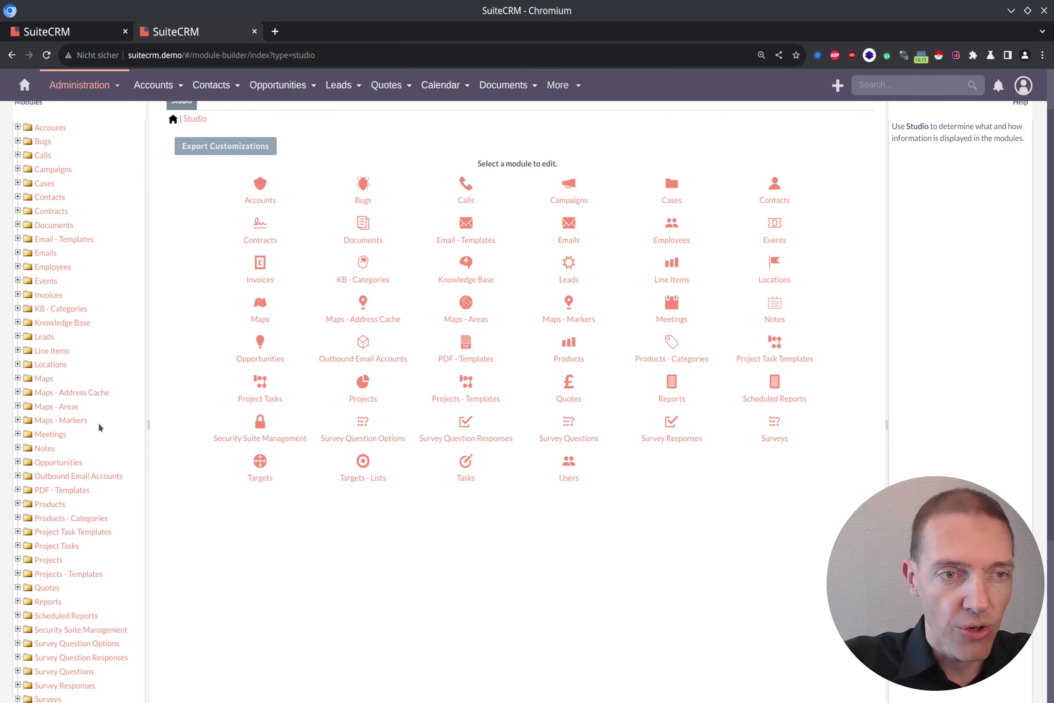
pyautogui.click(17, 331)
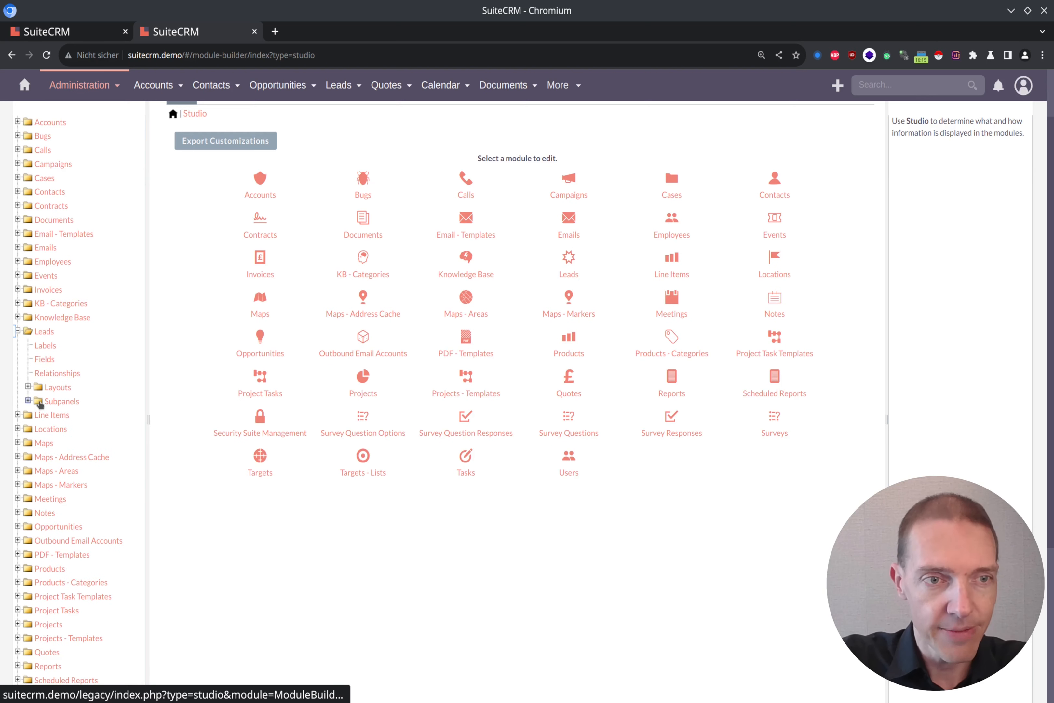
pyautogui.click(27, 386)
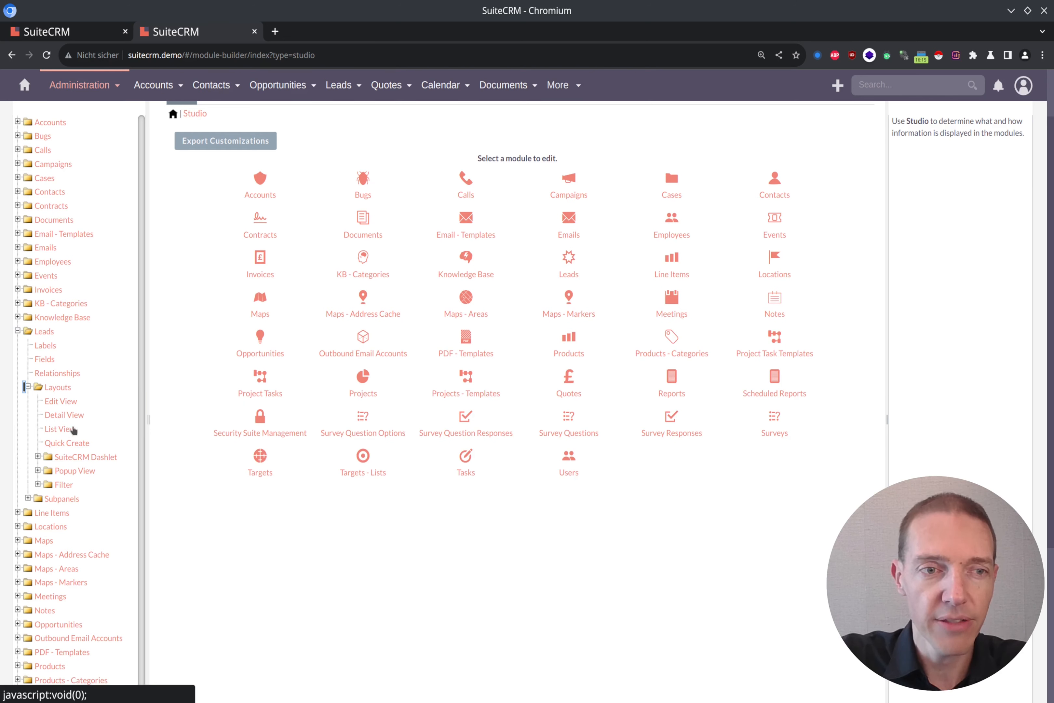
pyautogui.click(45, 359)
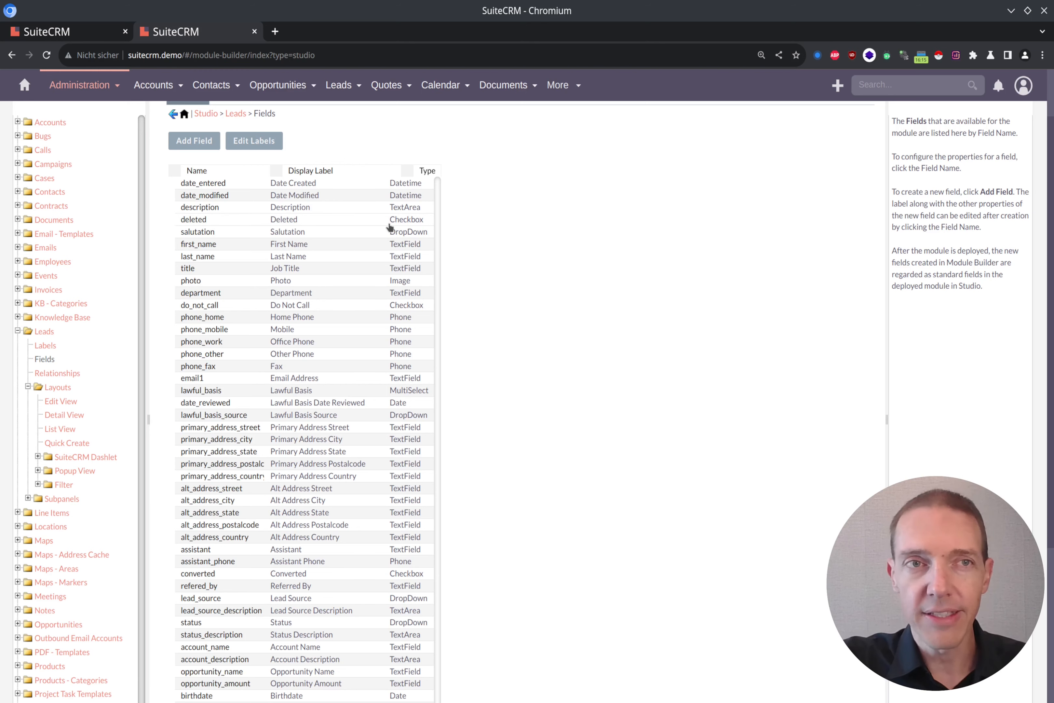
# Compare the lead form with the Leads field list, searching the list for "depar" and "stree".
pyautogui.click(91, 32)
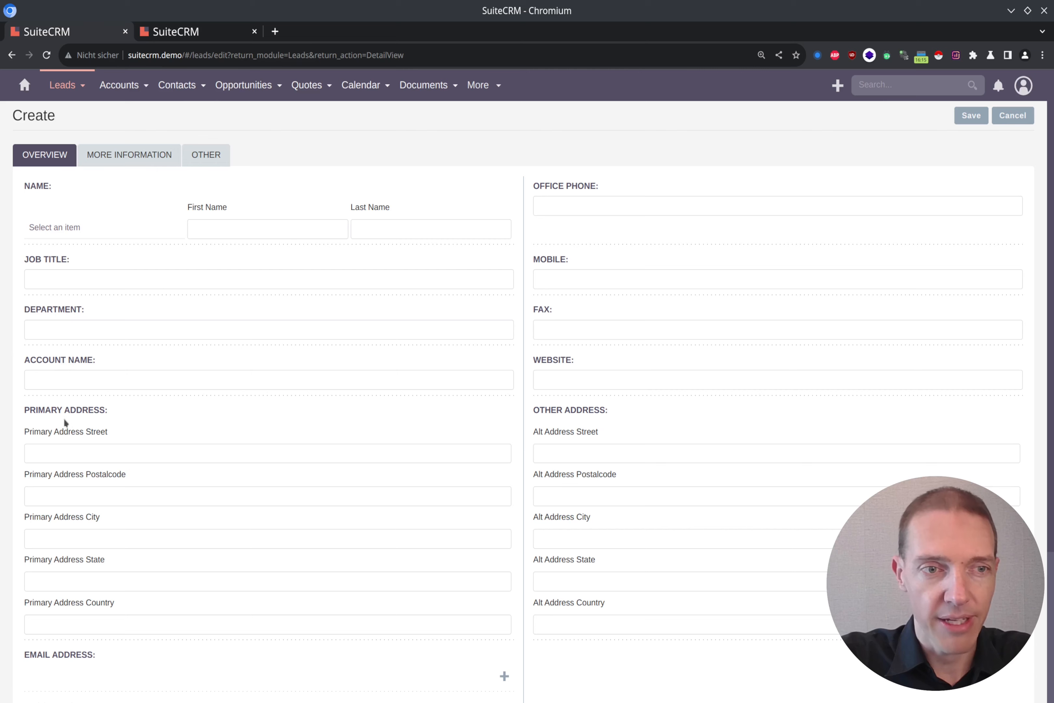
pyautogui.click(168, 32)
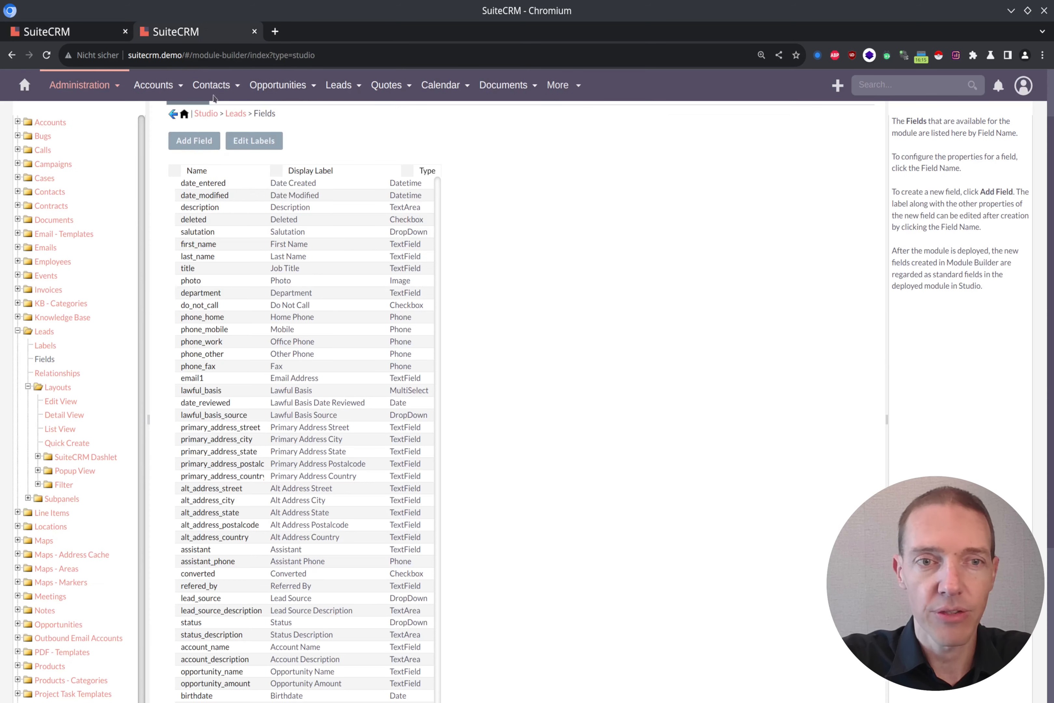
pyautogui.hotkey('ctrl', 'f')
pyautogui.write('depar')
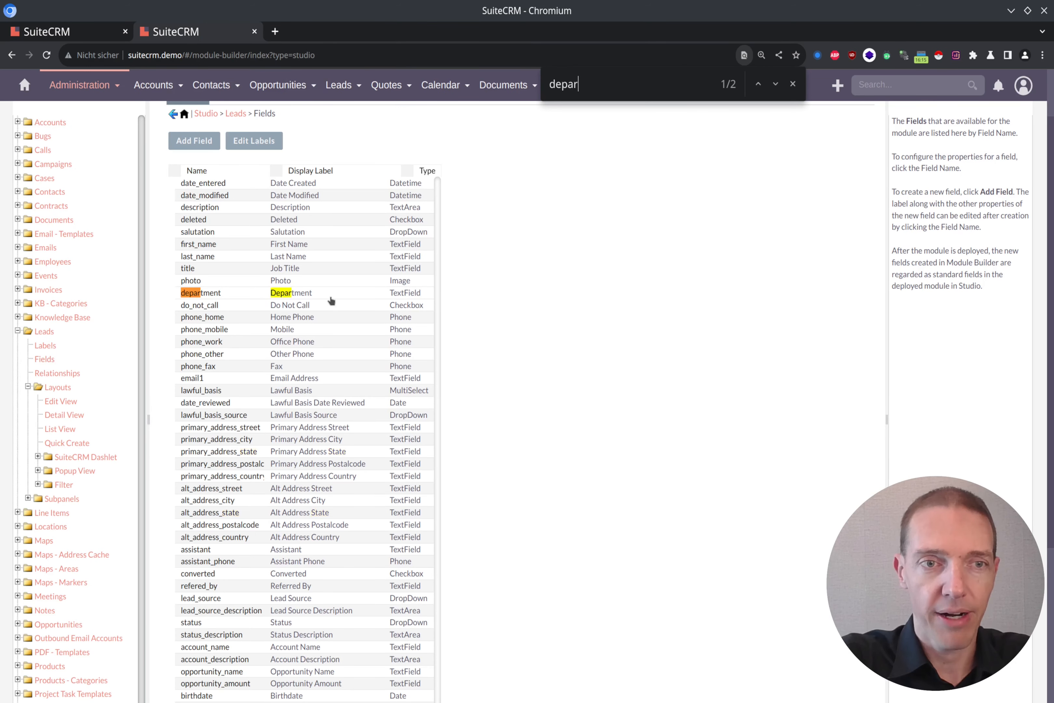
pyautogui.hotkey('ctrl', 'a')
pyautogui.write('stree')
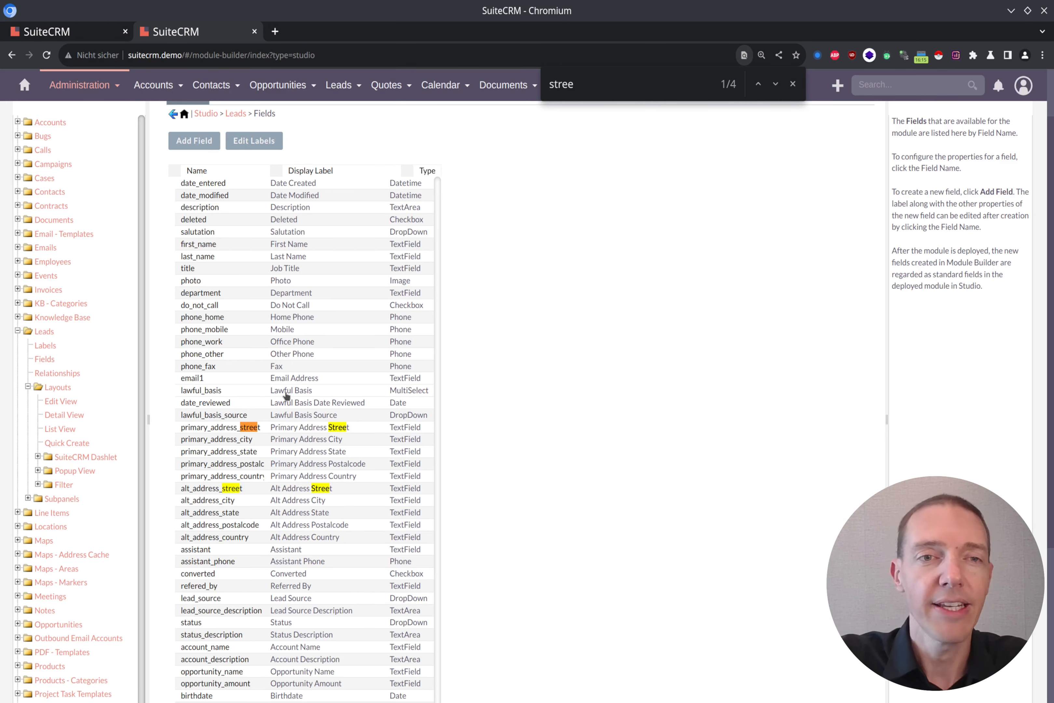
# Add a new TextField to the Leads module with the field name what_kind_of_software.
pyautogui.scroll(3, 366, 372)
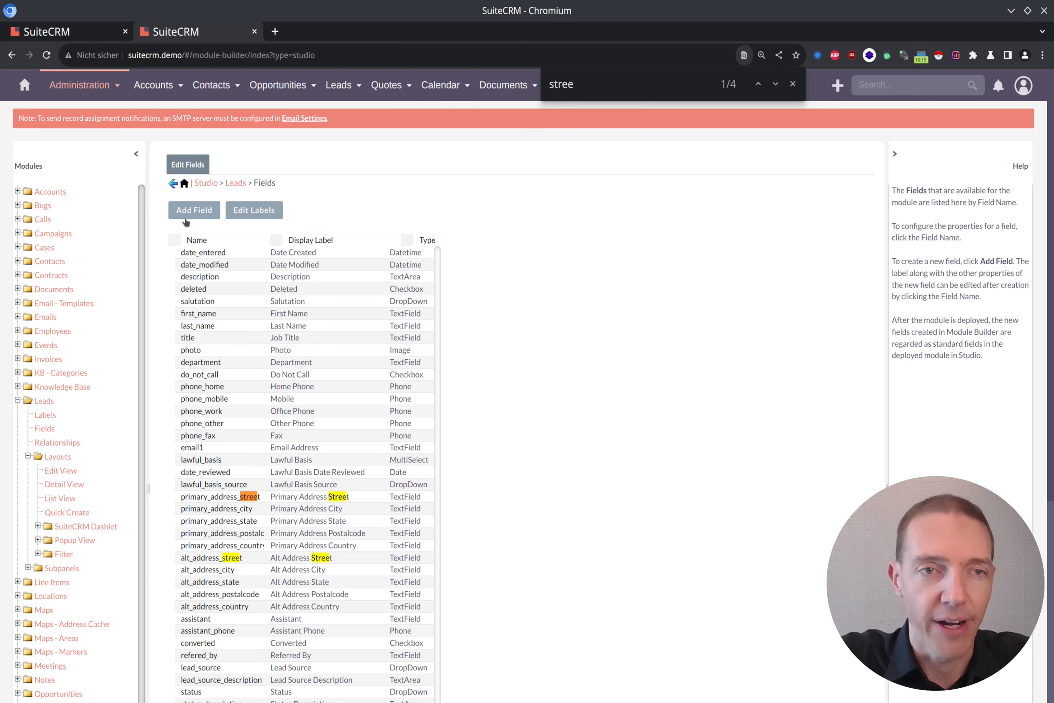
pyautogui.click(196, 210)
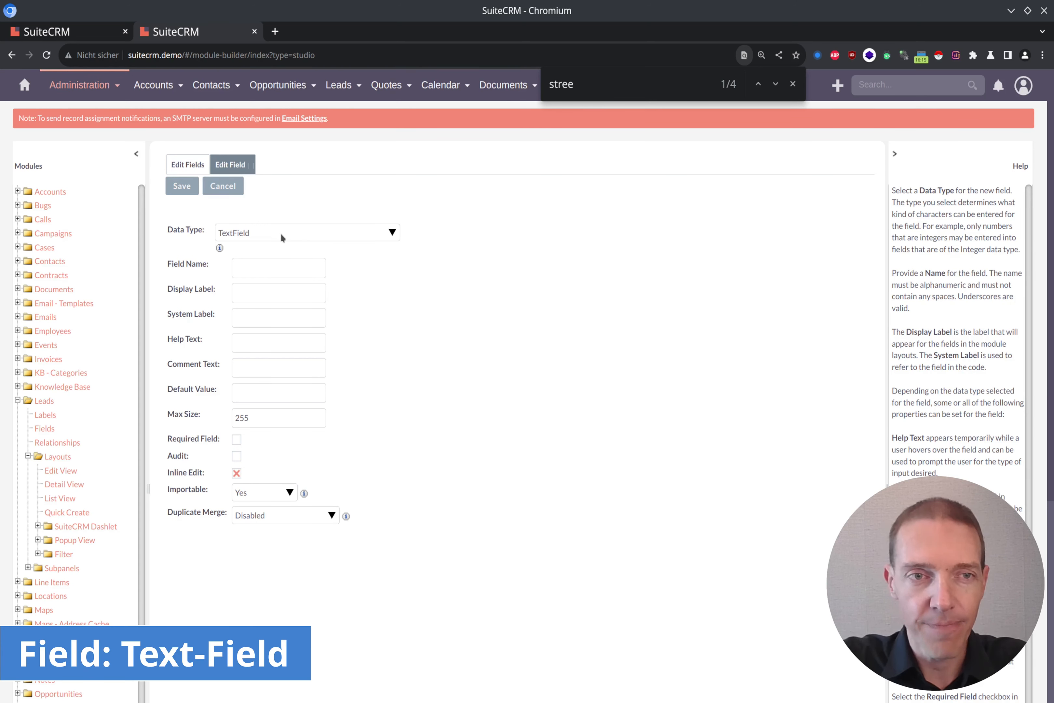
pyautogui.click(273, 269)
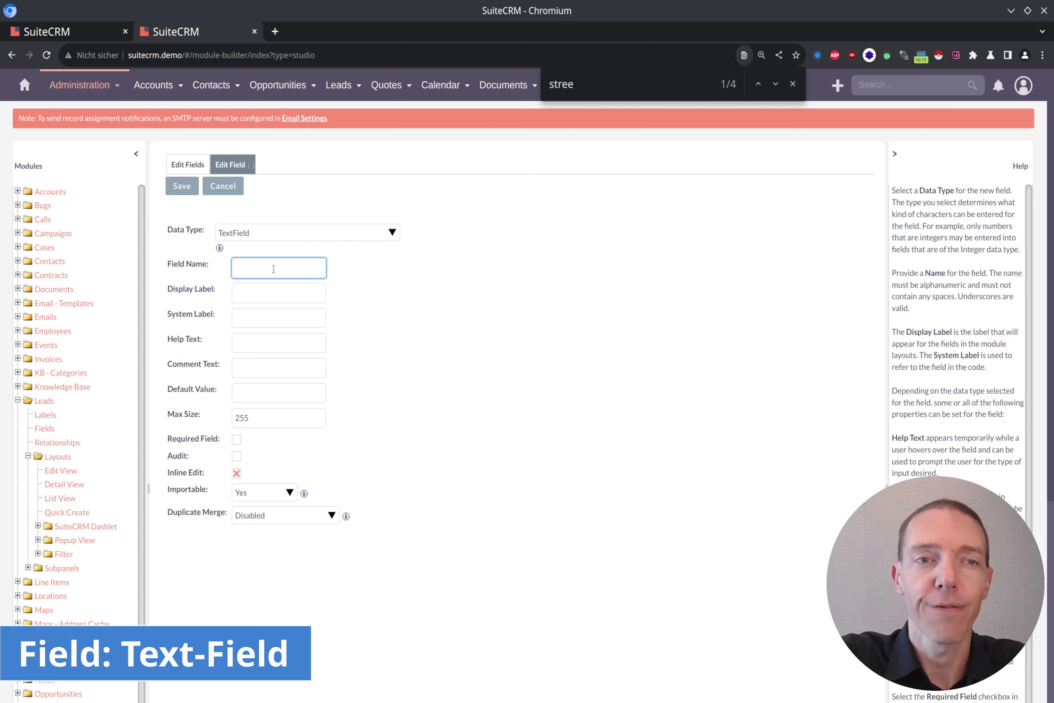
pyautogui.write('what_kind_of_softa')
pyautogui.write('are')
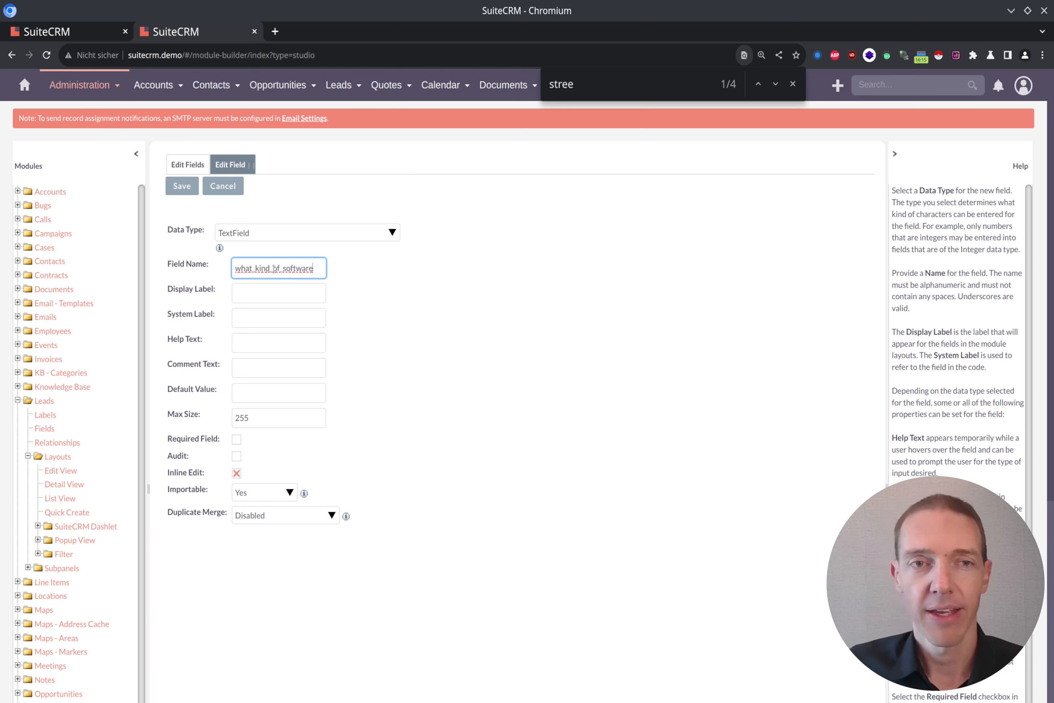
pyautogui.click(793, 84)
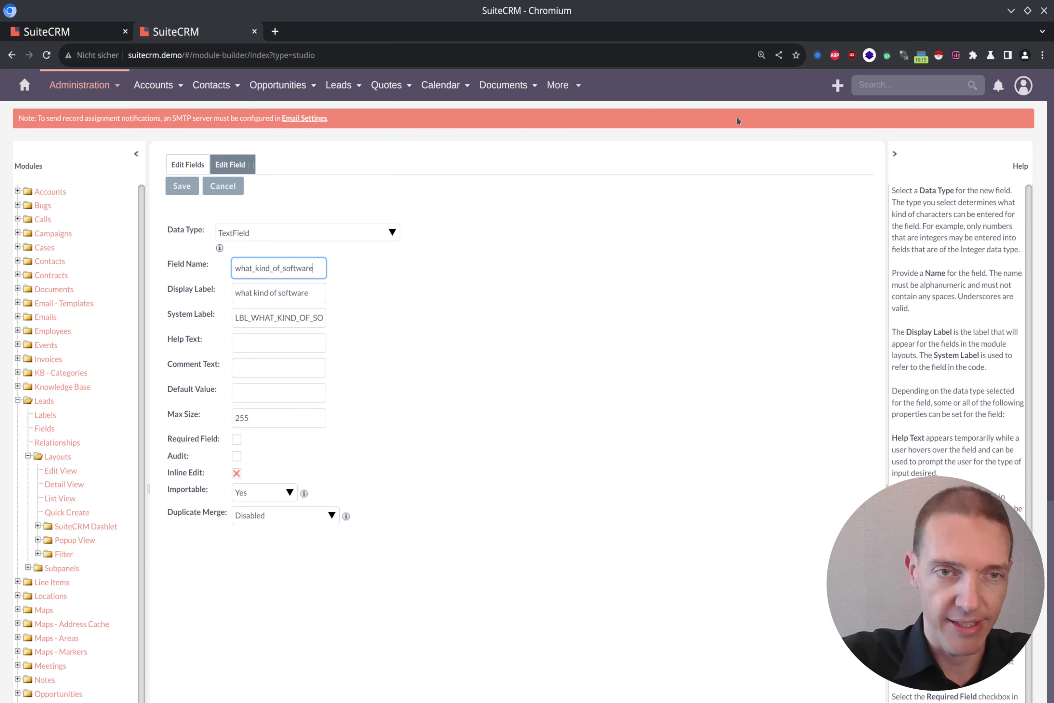
# Change the new field's display label to "What kind of Software are you using?".
pyautogui.click(239, 294)
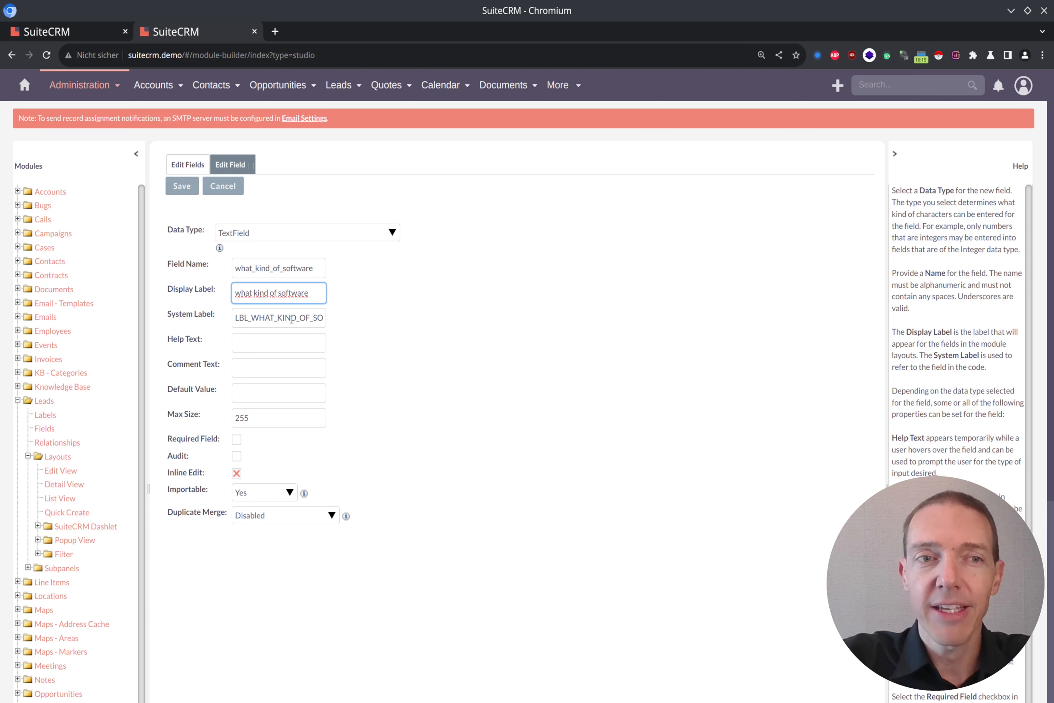
pyautogui.press('BackSpace')
pyautogui.write('W')
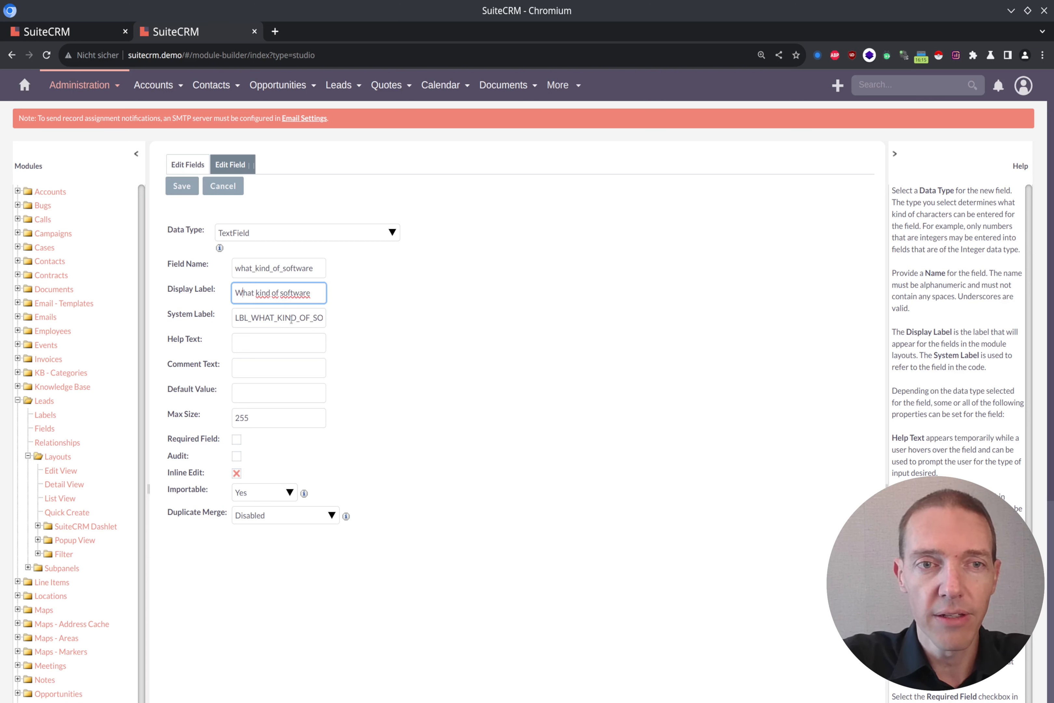
pyautogui.press('Right')
pyautogui.press('Delete')
pyautogui.write('Software')
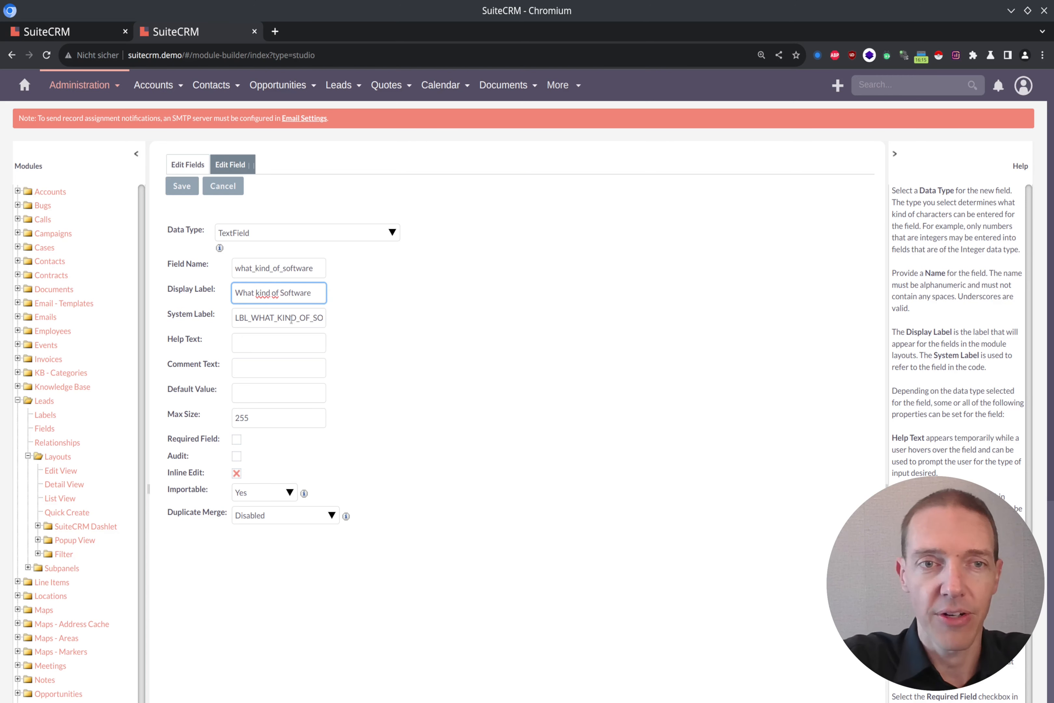
pyautogui.write(' are you using?')
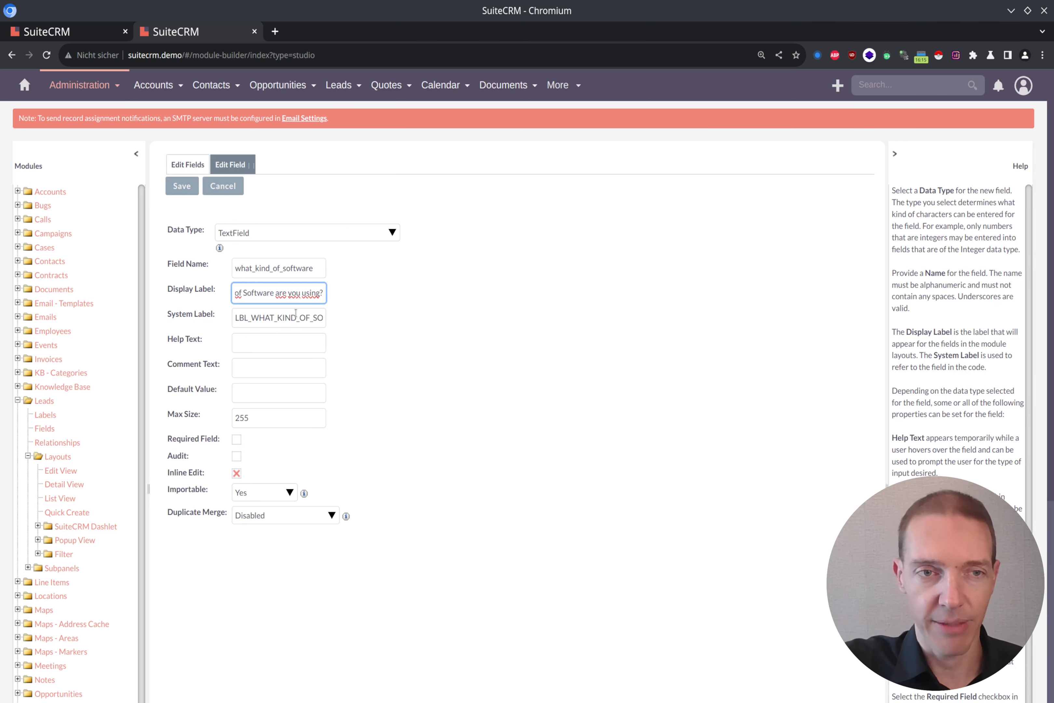
# Save the new software question field in the Leads module.
pyautogui.click(281, 346)
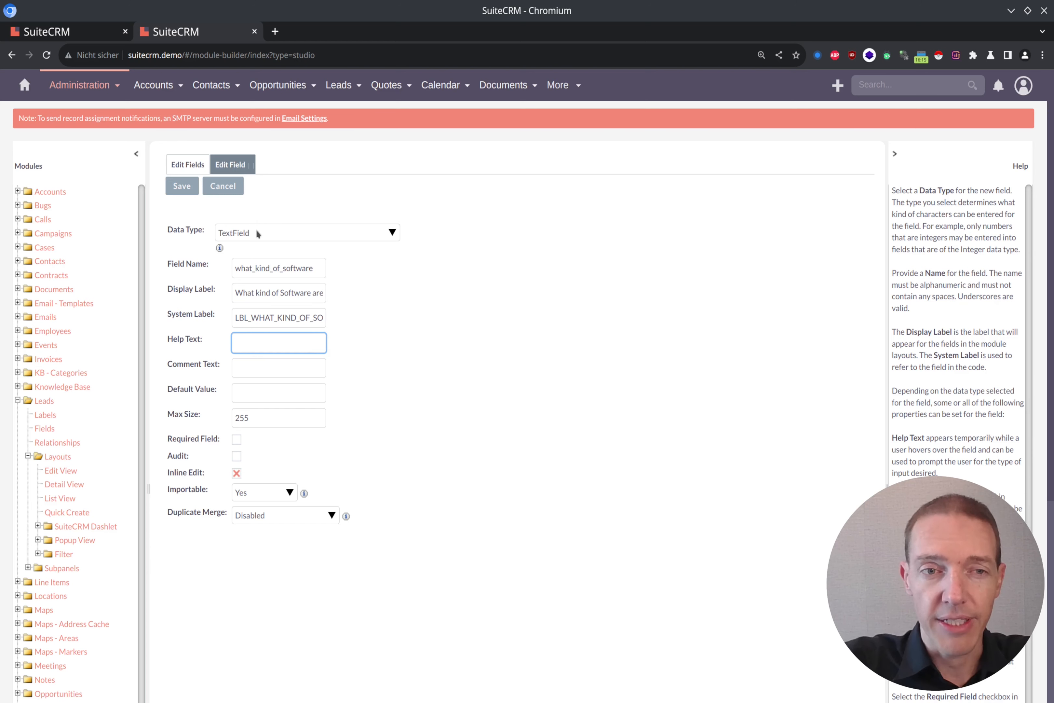
pyautogui.click(278, 419)
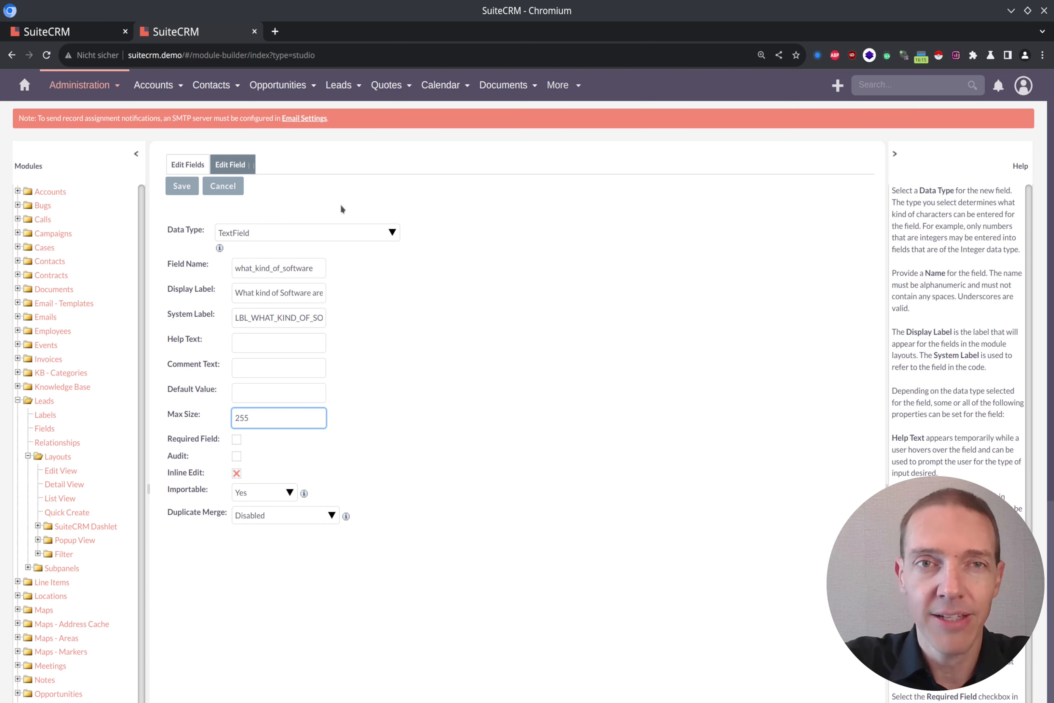
pyautogui.click(176, 185)
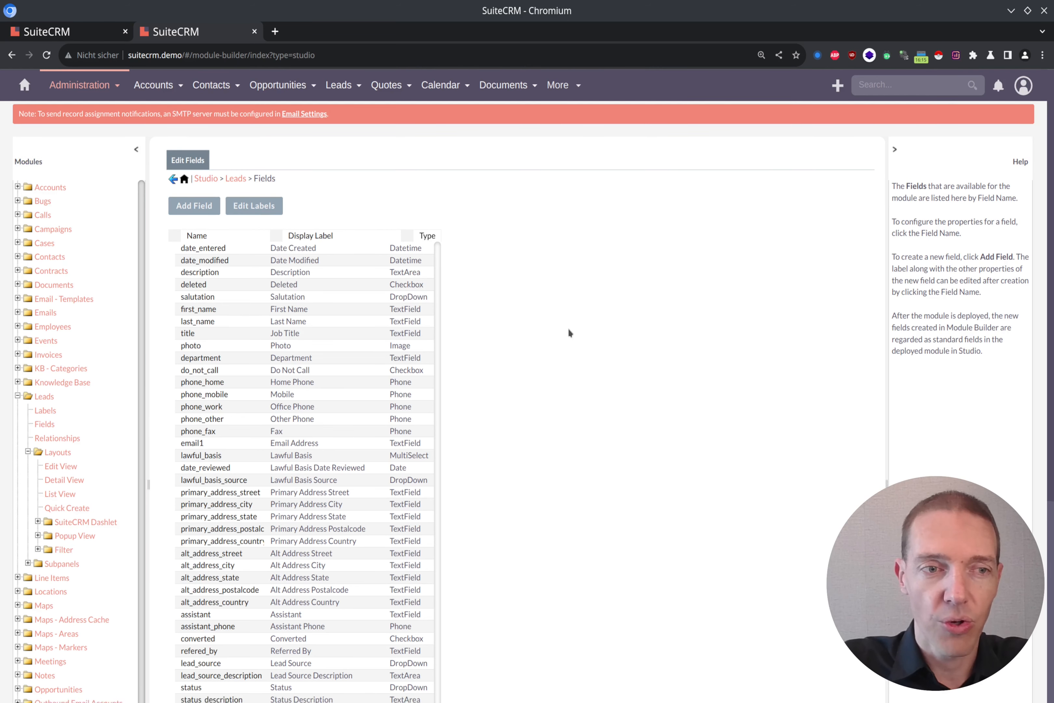
# Open the Leads Edit View layout and add a new row at the end of the Overview panel.
pyautogui.scroll(-3, 567, 331)
pyautogui.click(60, 332)
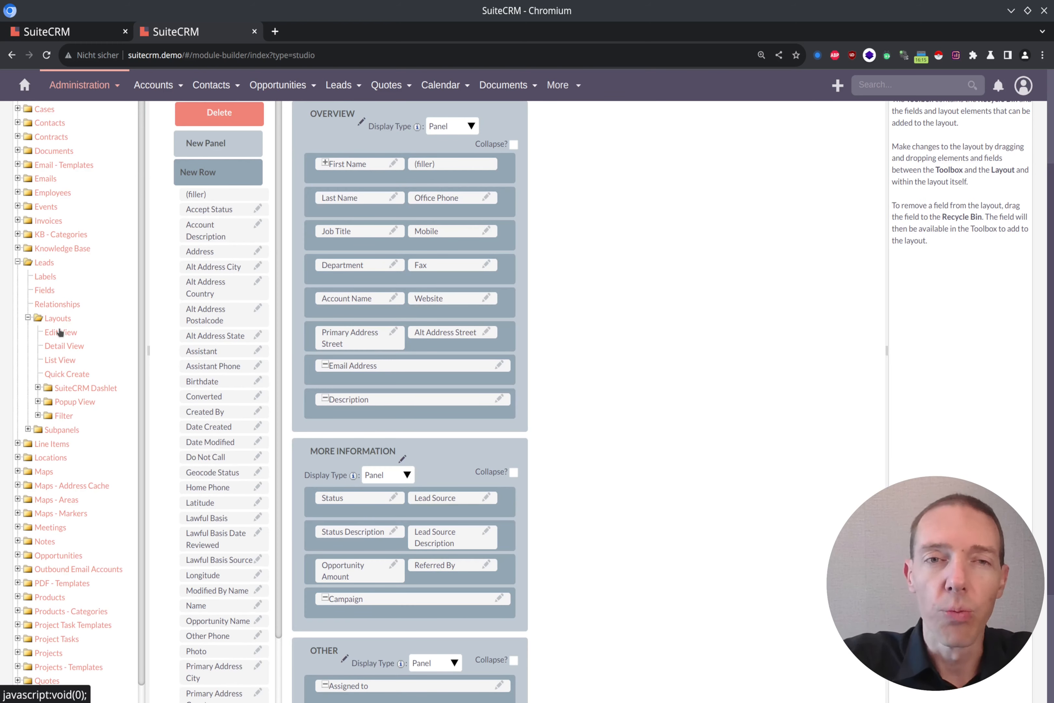
pyautogui.scroll(2, 498, 413)
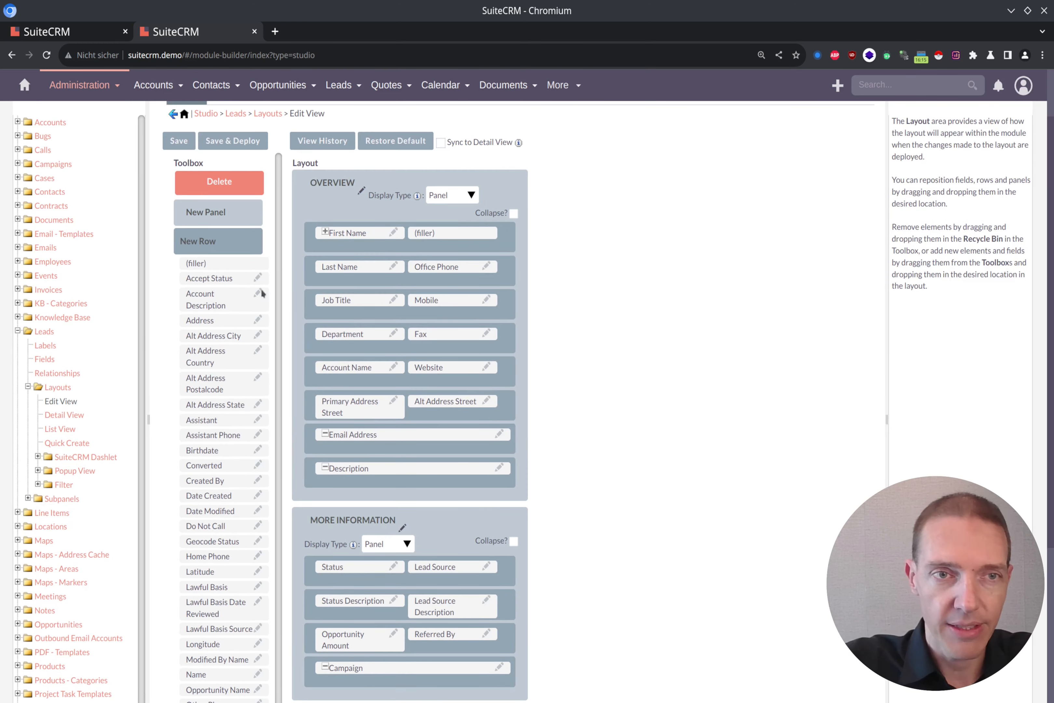
pyautogui.moveTo(236, 241); pyautogui.dragTo(432, 493)
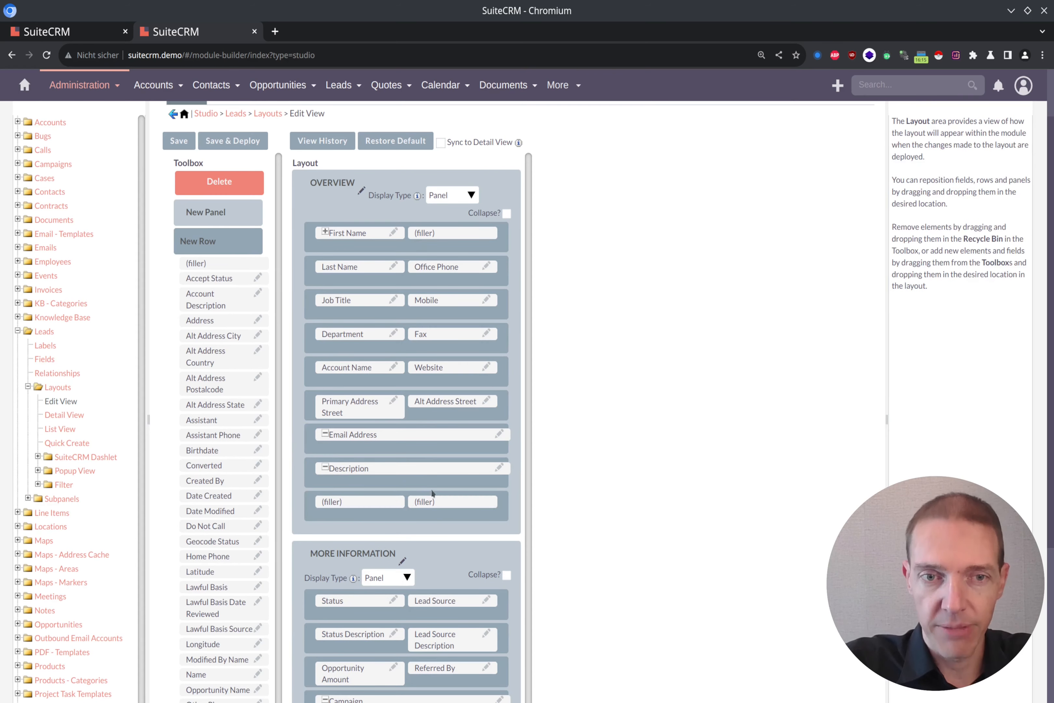
# Find the "What kind of Software are you using?" field in the toolbox and place it in the new row's first slot.
pyautogui.hotkey('ctrl', 'f')
pyautogui.write('softw')
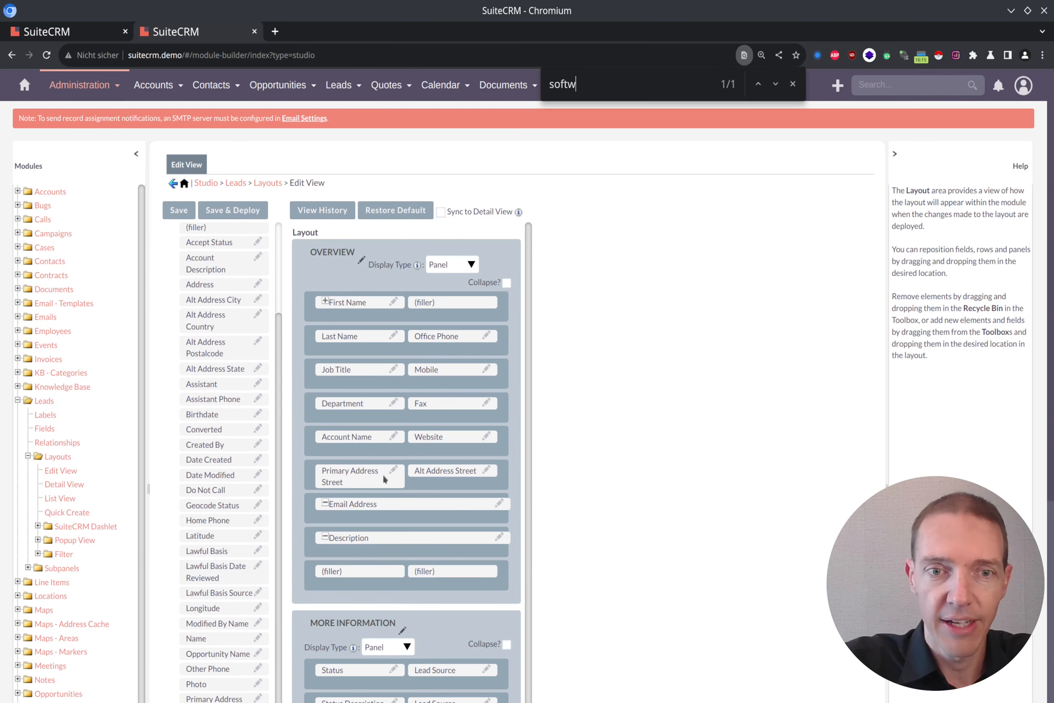
pyautogui.scroll(-5, 353, 378)
pyautogui.scroll(-2, 353, 378)
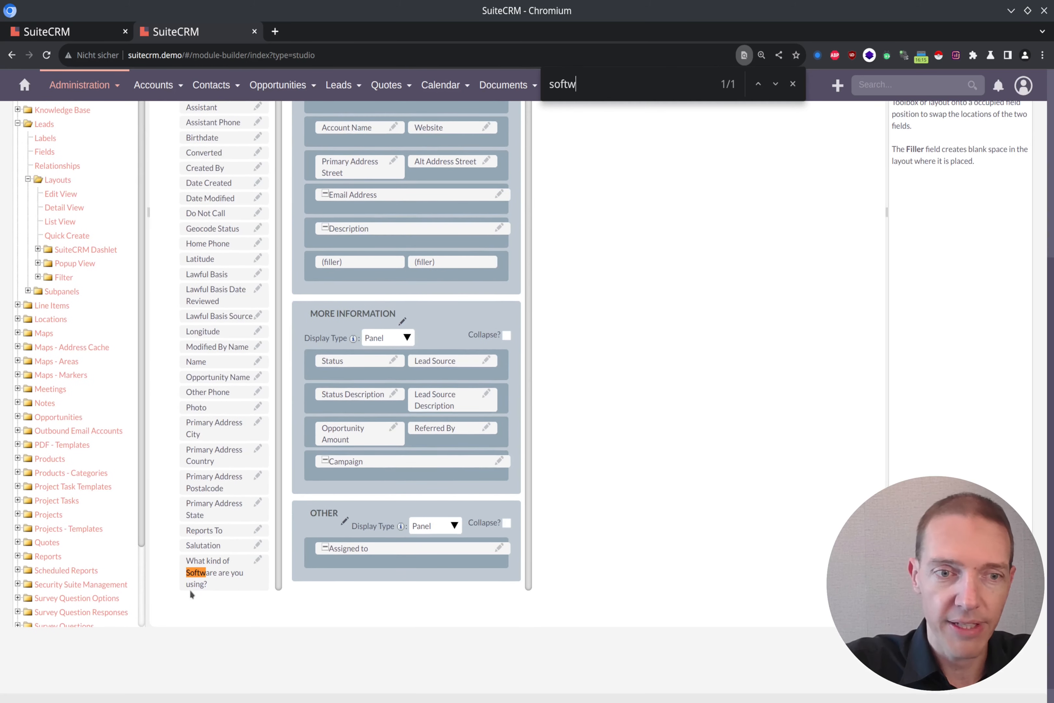
pyautogui.moveTo(199, 574); pyautogui.dragTo(355, 264)
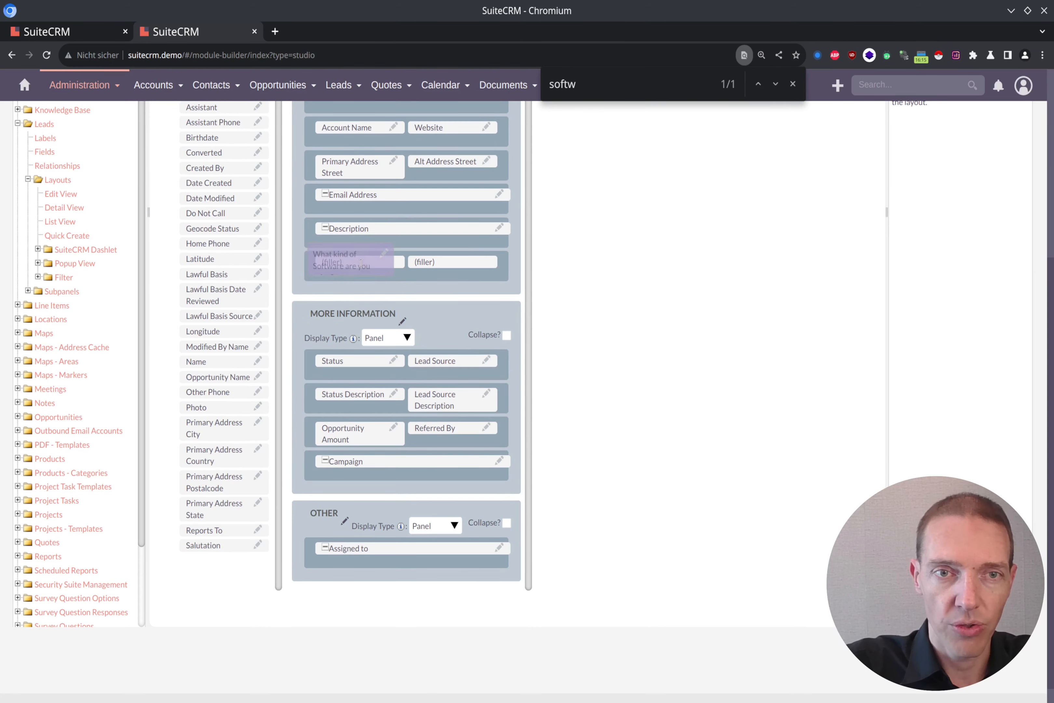
# Enable syncing to the Detail View, and save and deploy the Leads Edit View layout.
pyautogui.scroll(10, 267, 279)
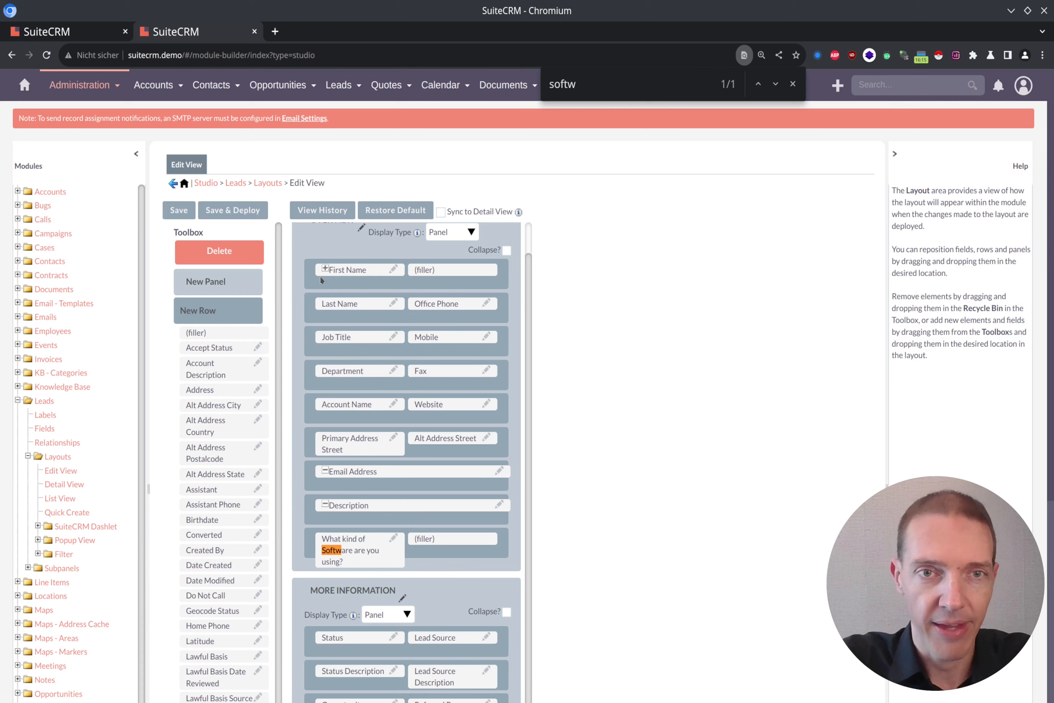
pyautogui.click(441, 212)
pyautogui.click(234, 210)
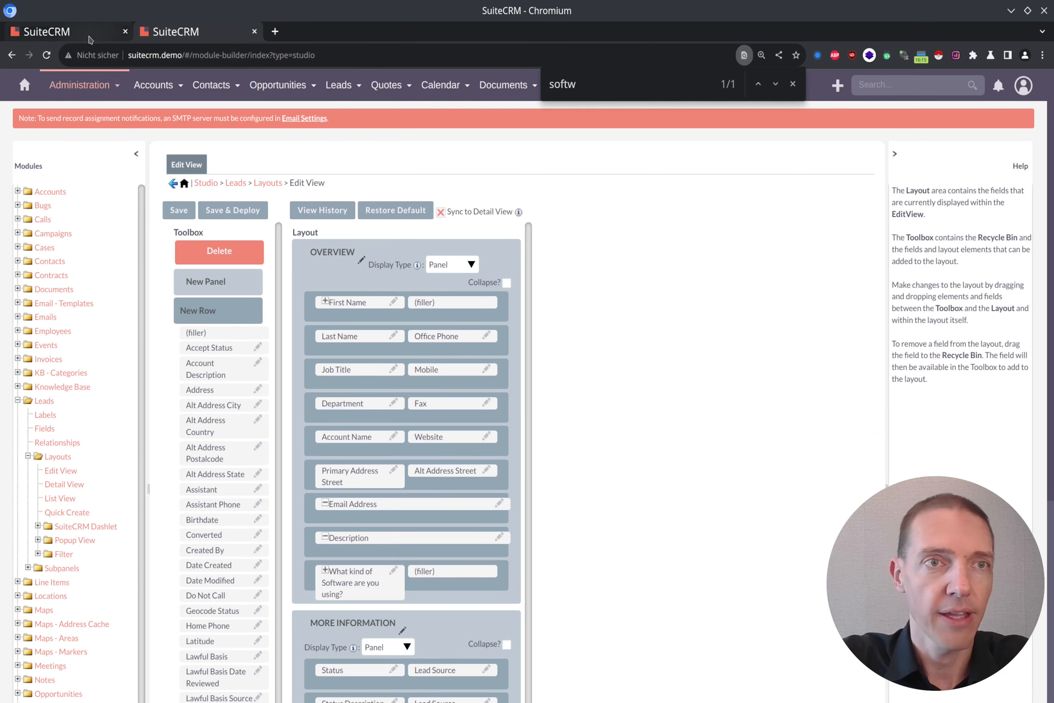
# Return to the lead creation form, reload it, and enter "ERP, CRM" in the "What kind of Software are you using?" field.
pyautogui.click(73, 31)
pyautogui.press('F5')
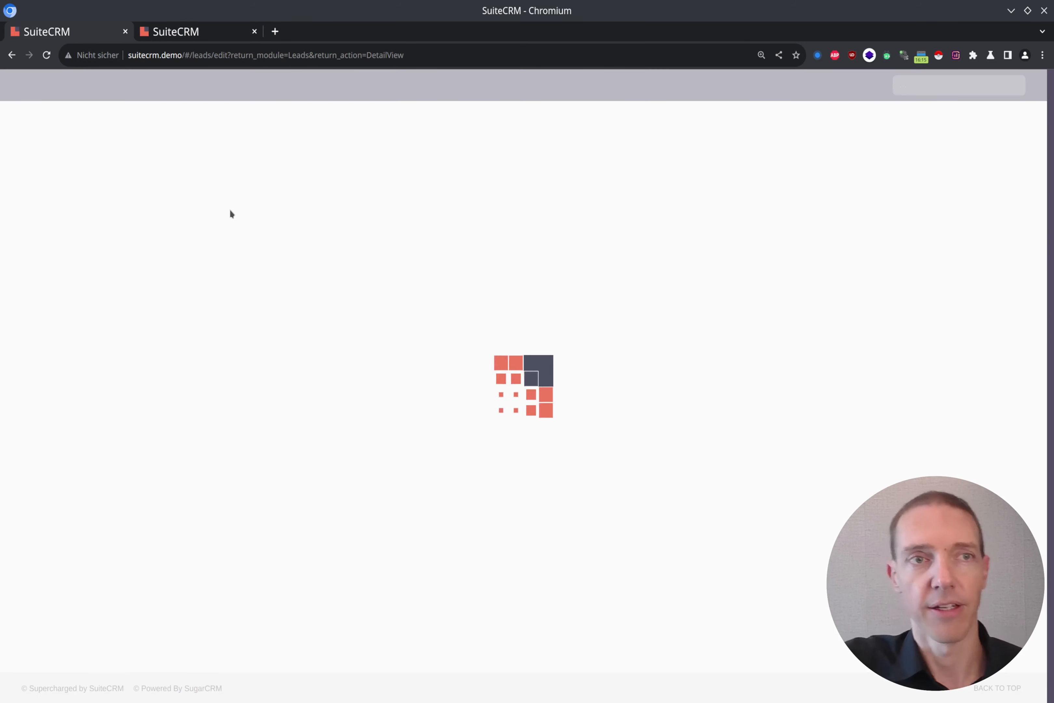
pyautogui.scroll(-5, 315, 247)
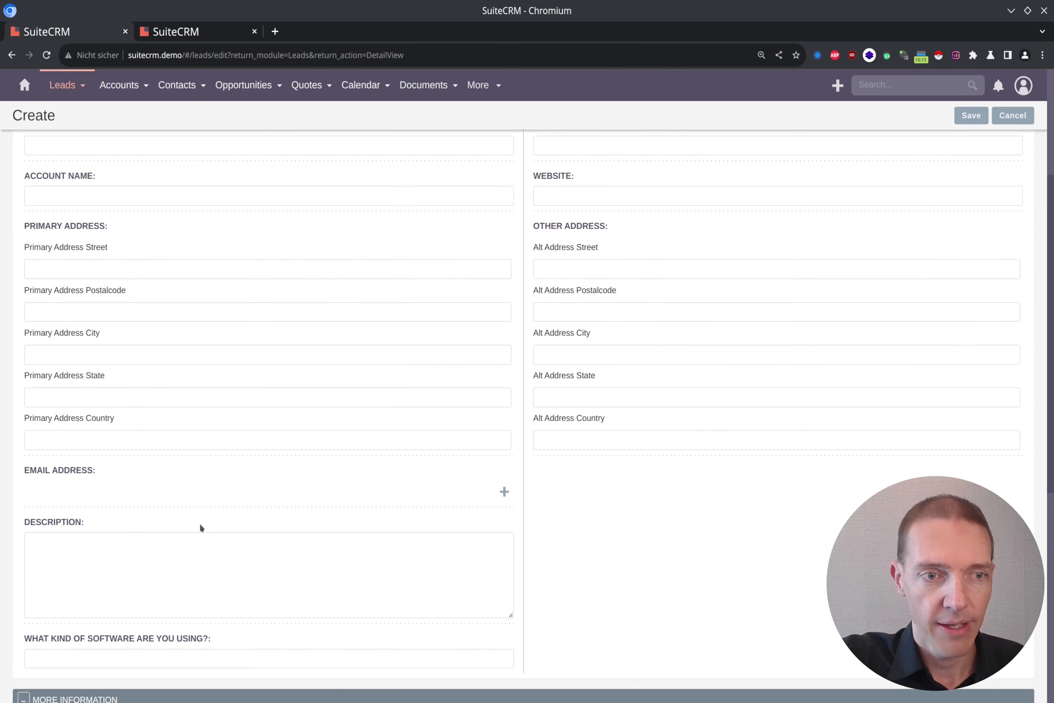
pyautogui.click(175, 662)
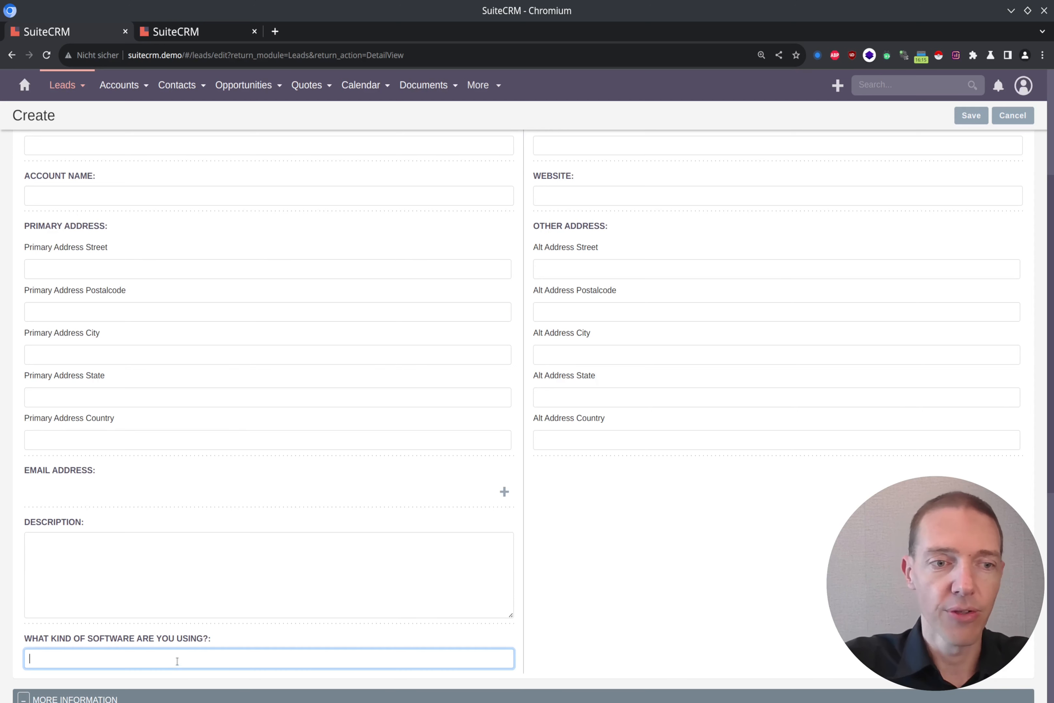
pyautogui.write('ERP')
pyautogui.press('BackSpace')
pyautogui.press('BackSpace')
pyautogui.write('RP')
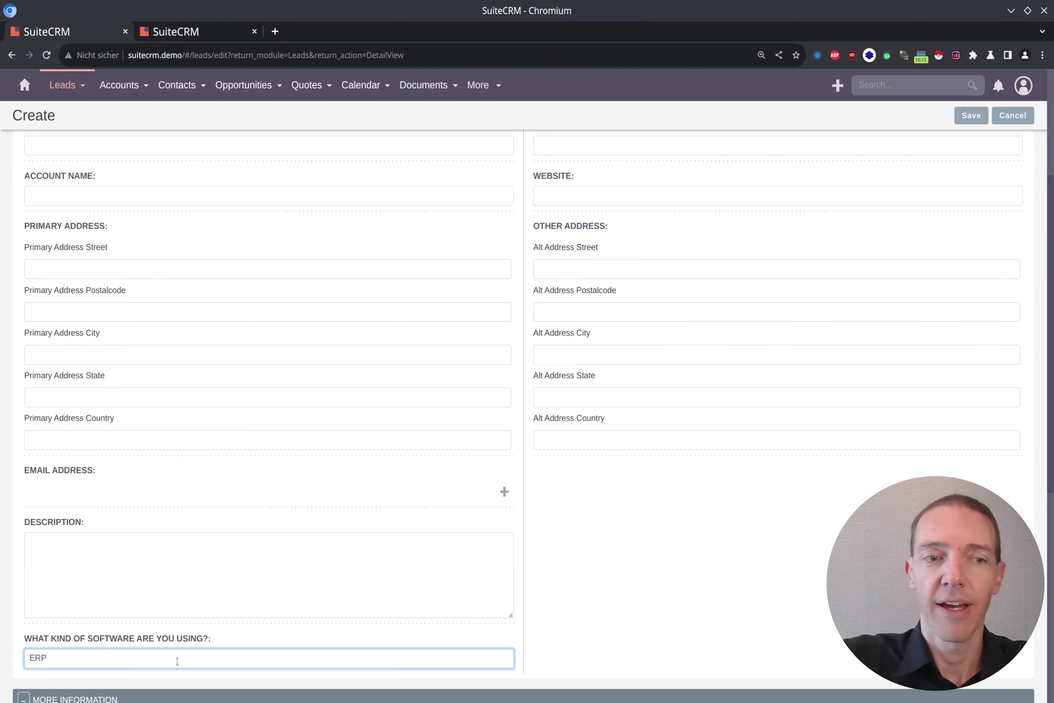
pyautogui.write(', CRM')
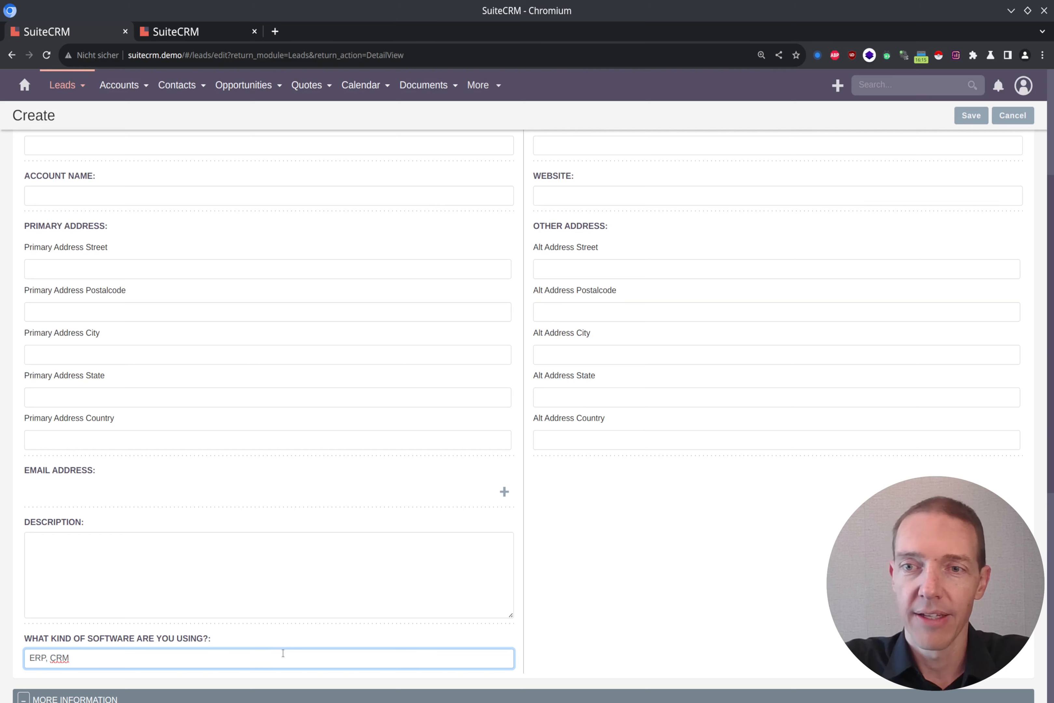
# Search the lead creation form for "indust" and, in a second search, for "sourc".
pyautogui.hotkey('ctrl', 'f')
pyautogui.write('indust')
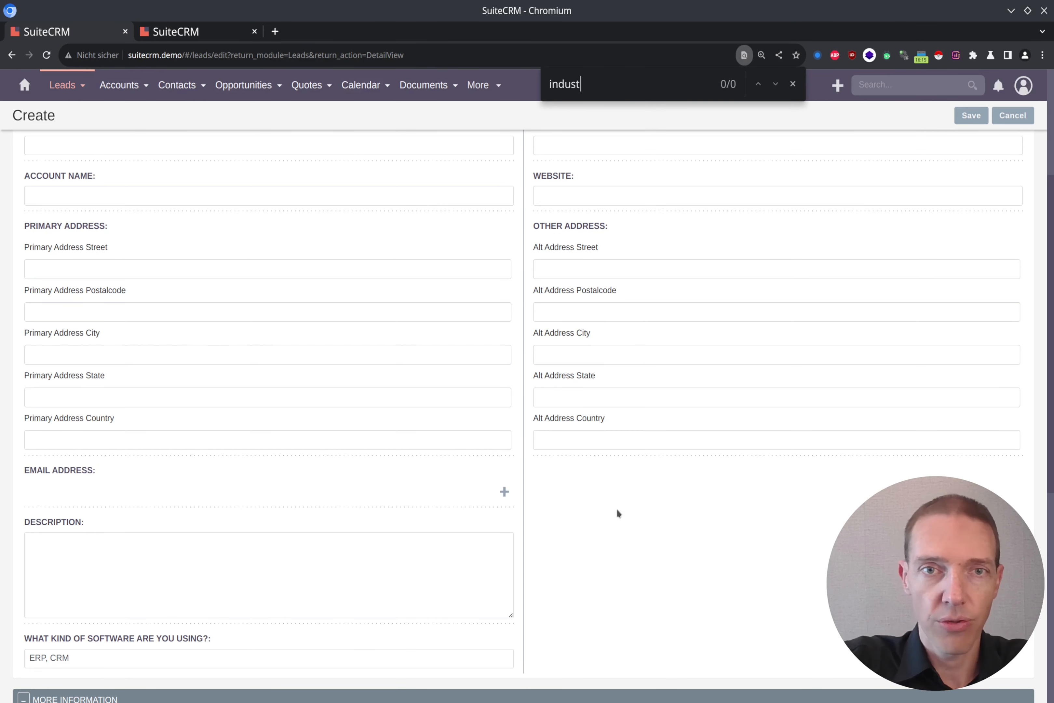
pyautogui.press('Escape')
pyautogui.scroll(1, 642, 462)
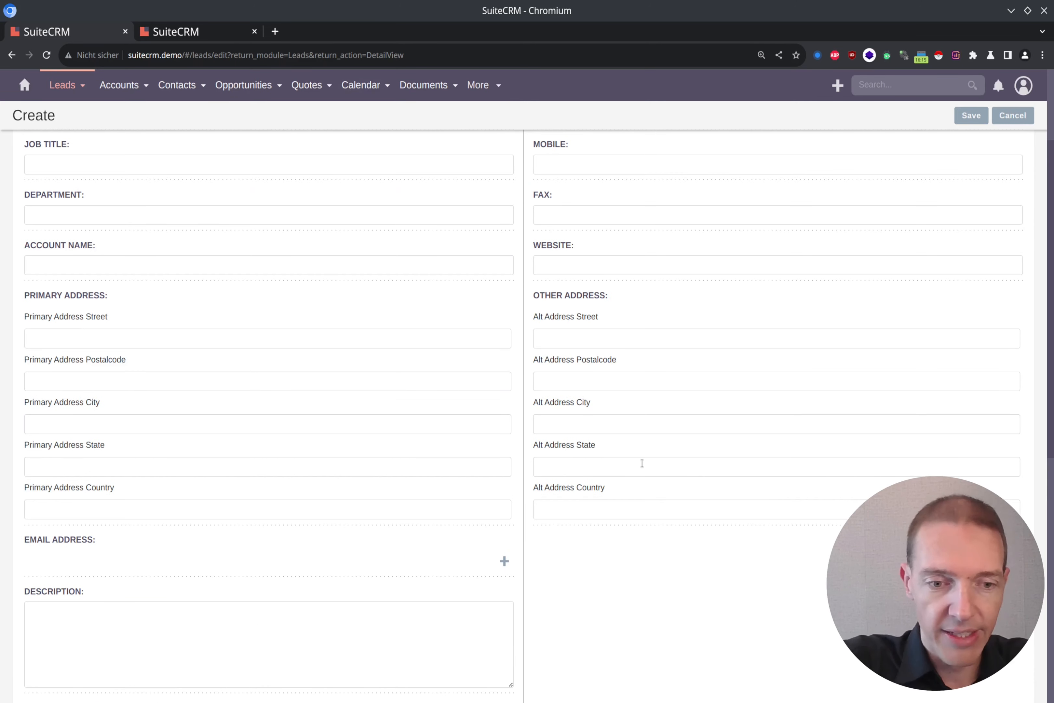
pyautogui.hotkey('ctrl', 'f')
pyautogui.write('sourc')
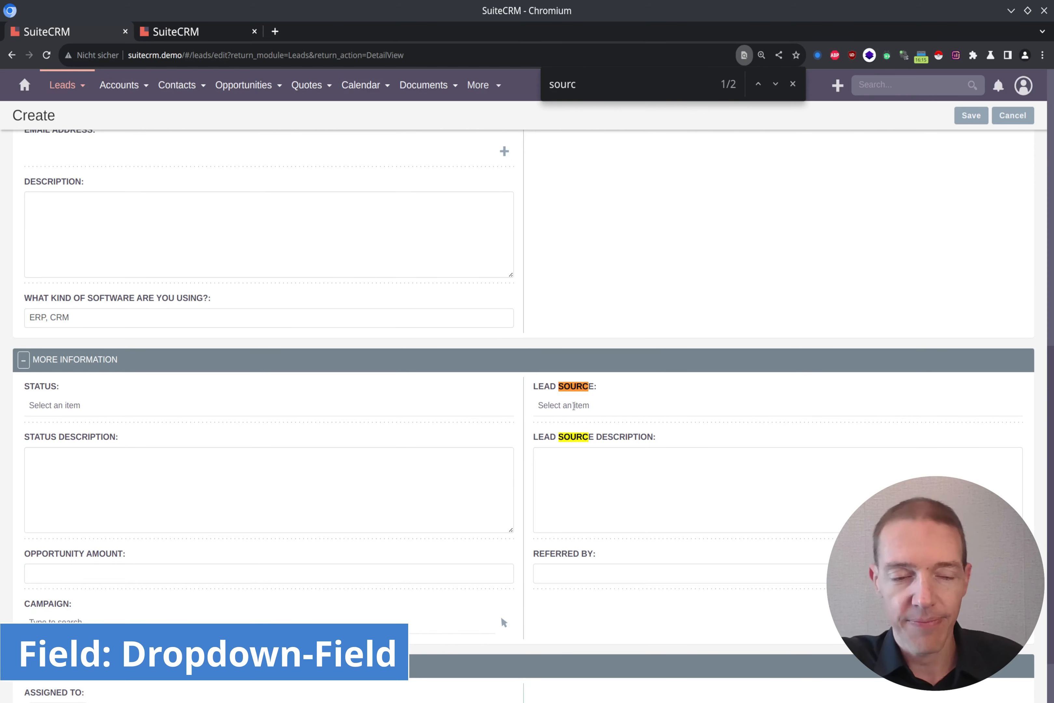
pyautogui.press('Escape')
# Look through the Lead Source options, choose Cold Call, and clear the choice again.
pyautogui.click(574, 406)
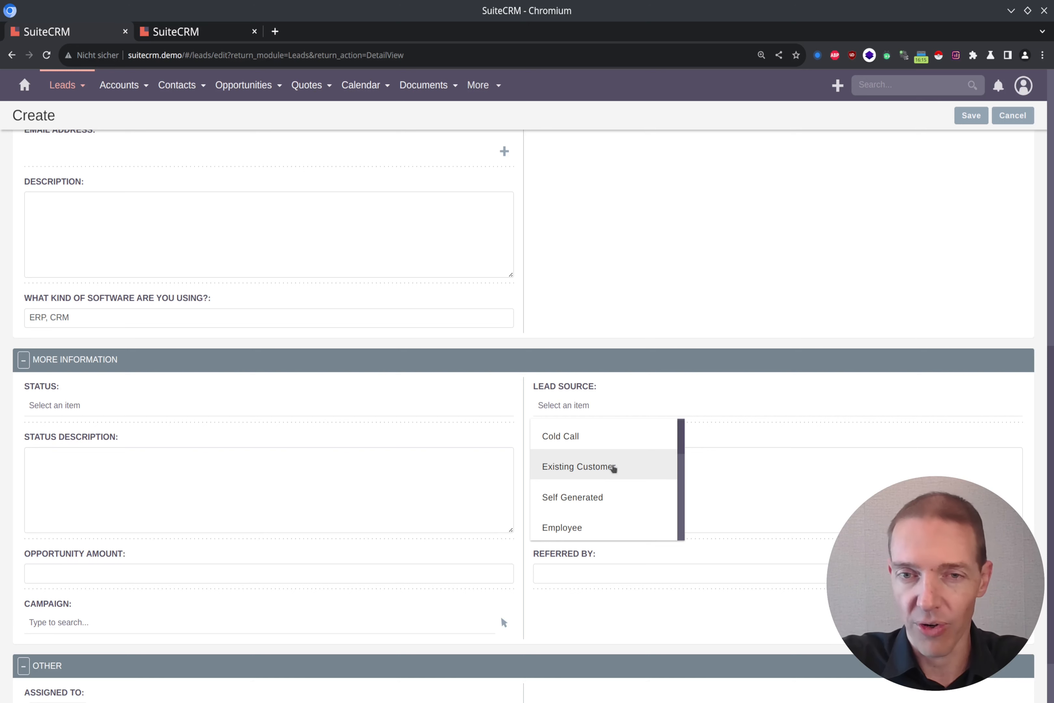
pyautogui.scroll(-5, 621, 453)
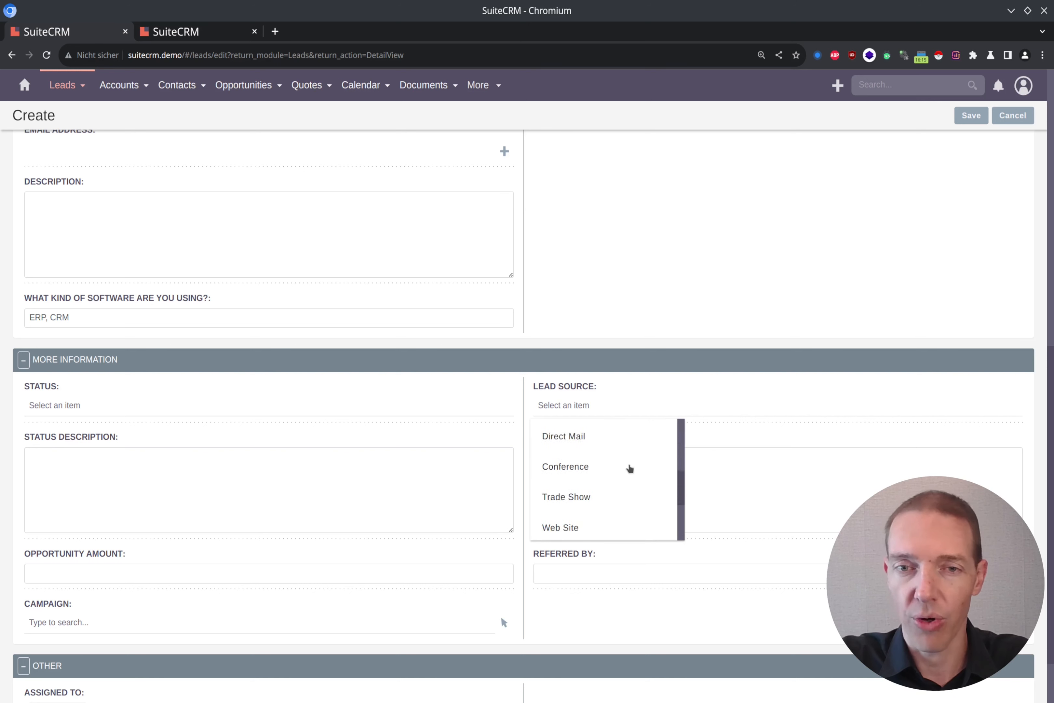
pyautogui.scroll(5, 628, 469)
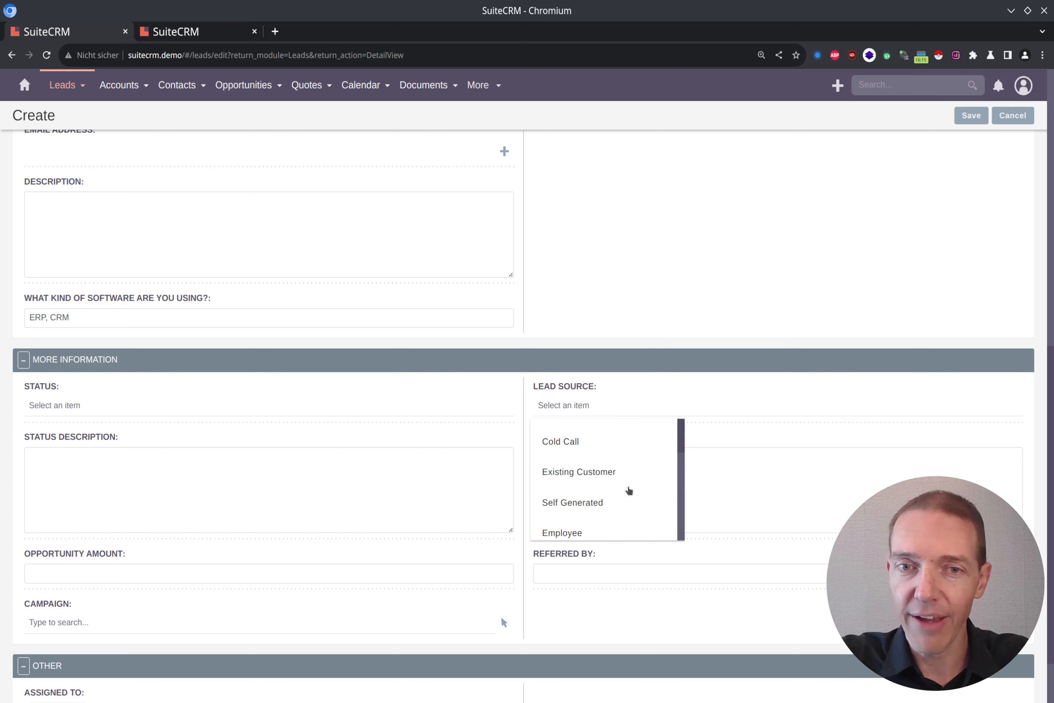
pyautogui.click(606, 446)
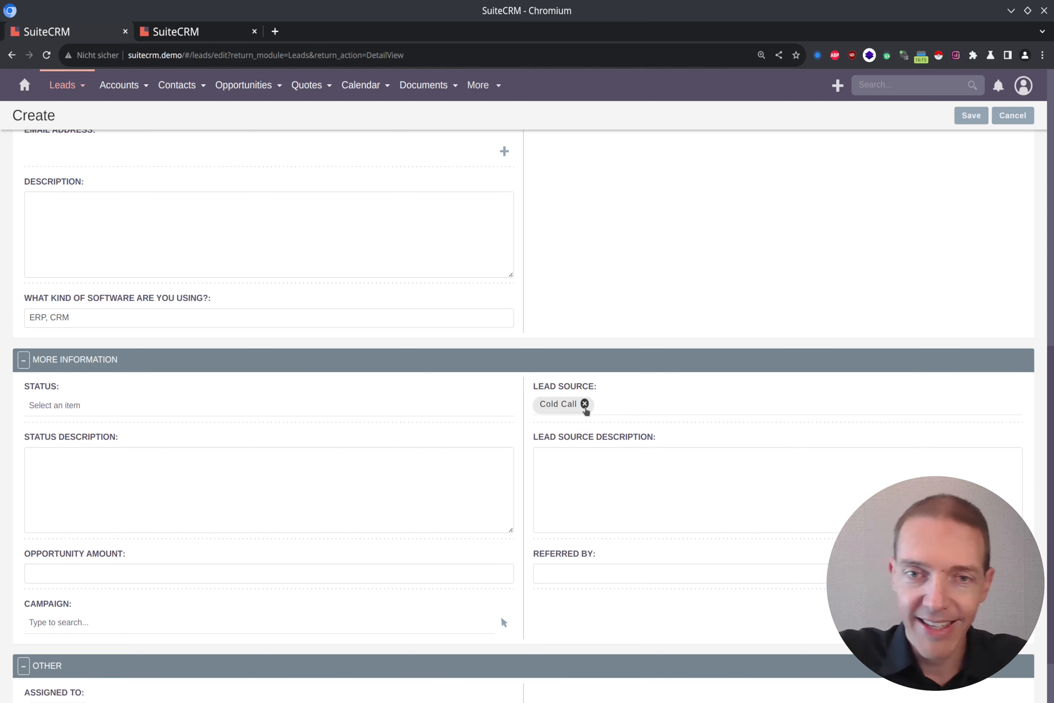
pyautogui.click(585, 404)
# Examine the full list of Lead Source options and close it without choosing one.
pyautogui.scroll(-6, 612, 476)
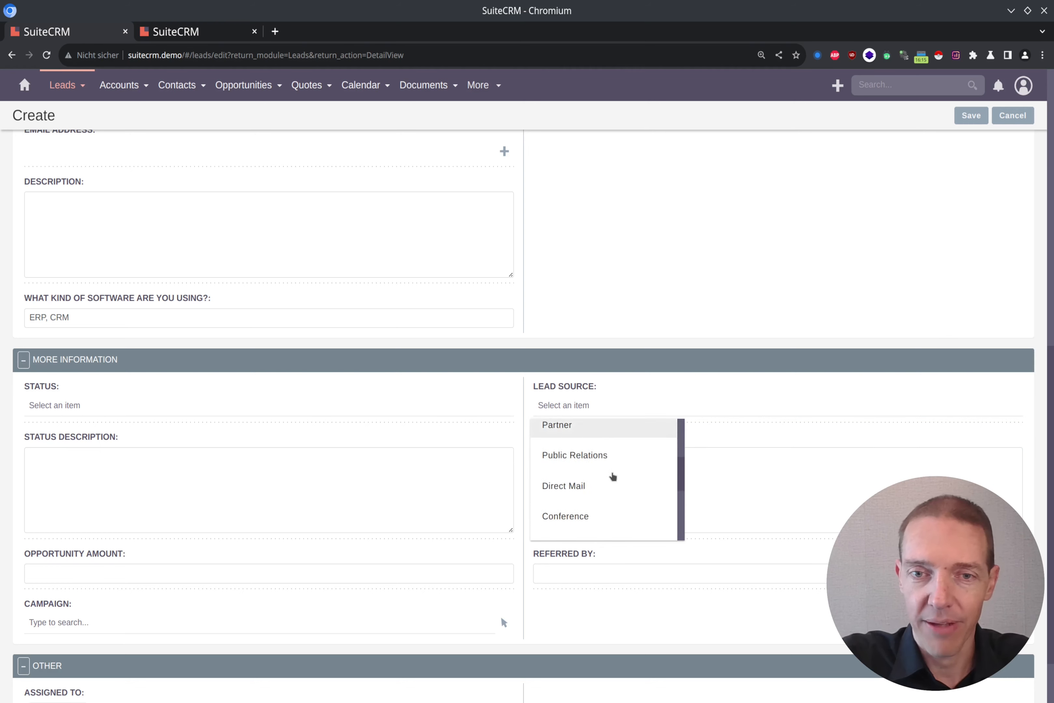
pyautogui.scroll(-2, 612, 477)
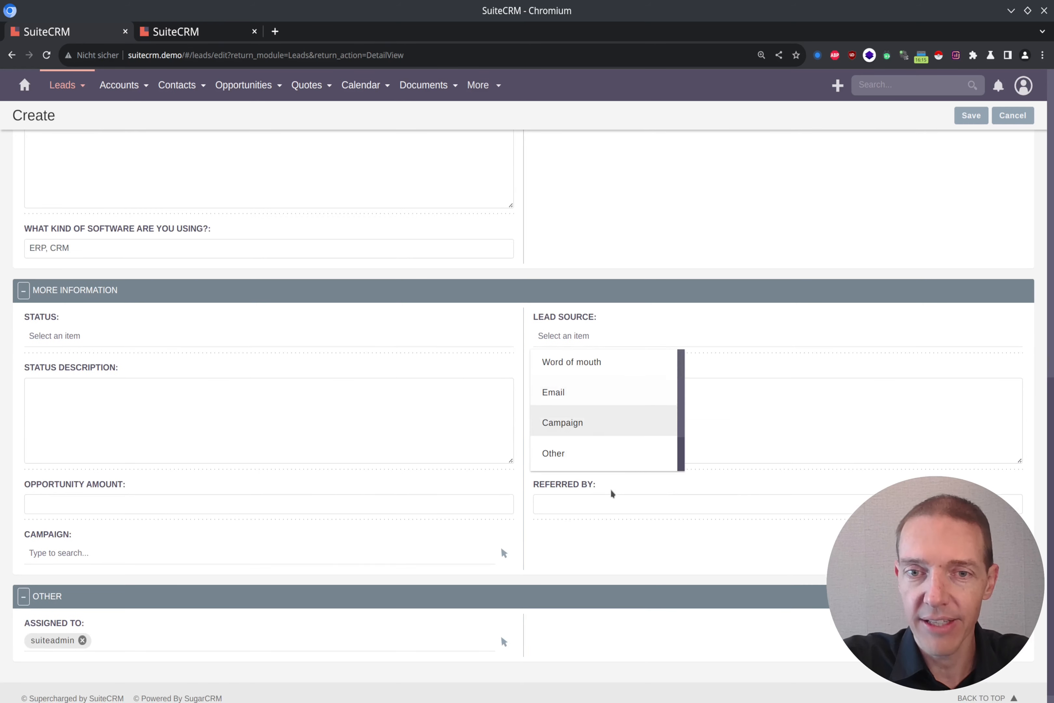
pyautogui.scroll(3, 622, 413)
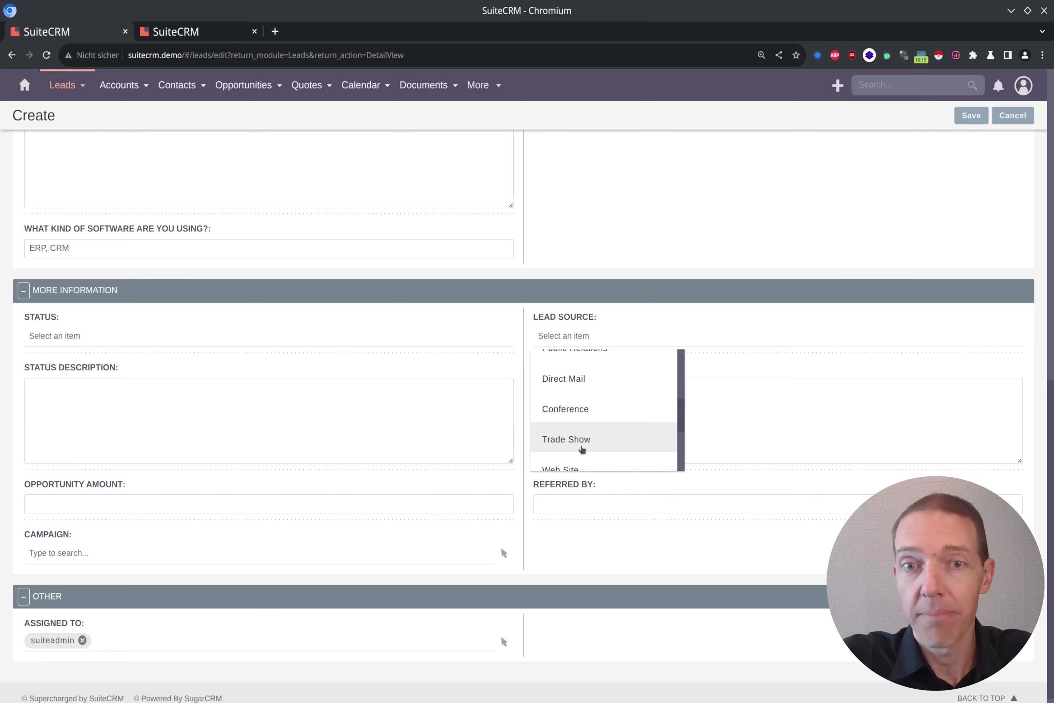
pyautogui.scroll(1, 617, 449)
pyautogui.click(632, 276)
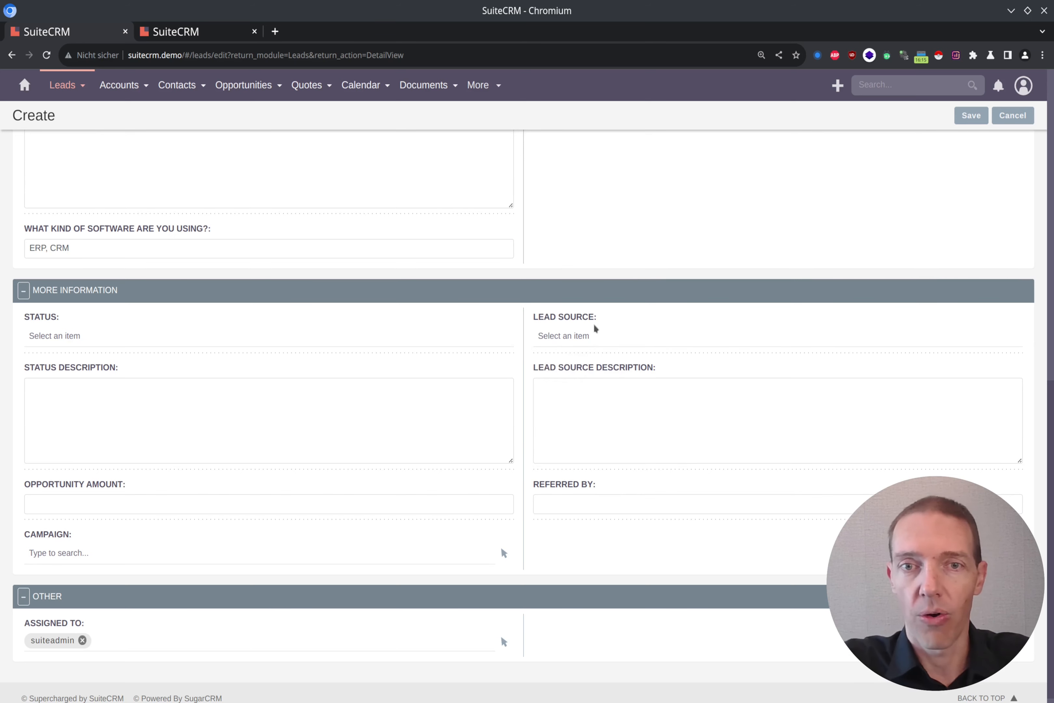
# Switch back to Studio, open the Leads field list, and search it for "sourc".
pyautogui.click(189, 36)
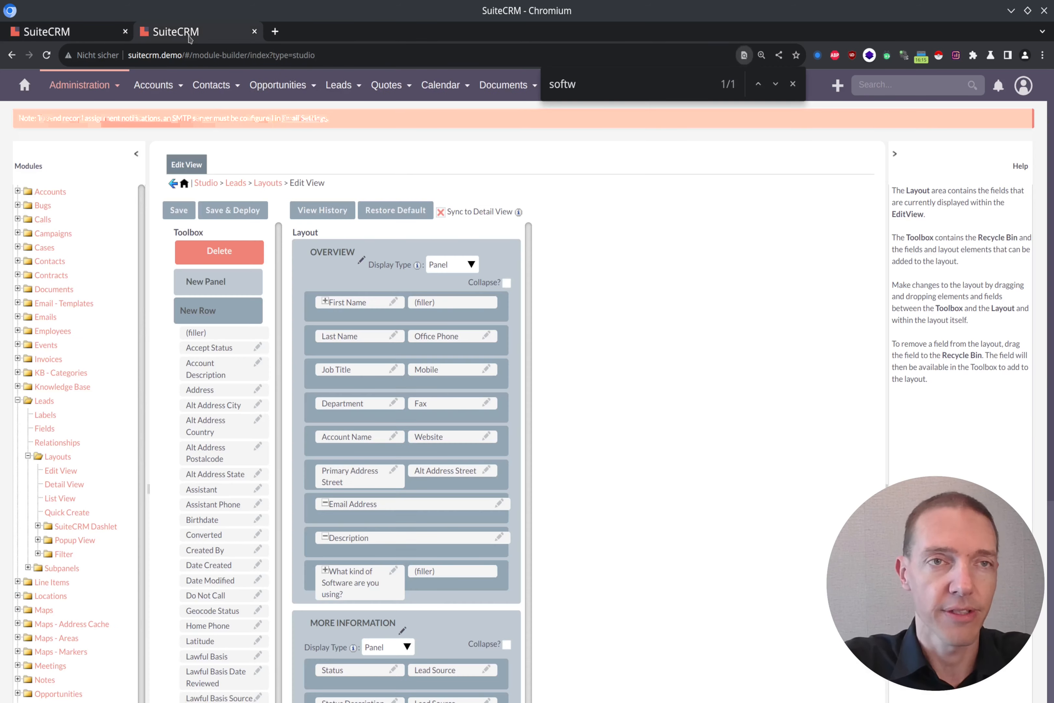
pyautogui.click(43, 429)
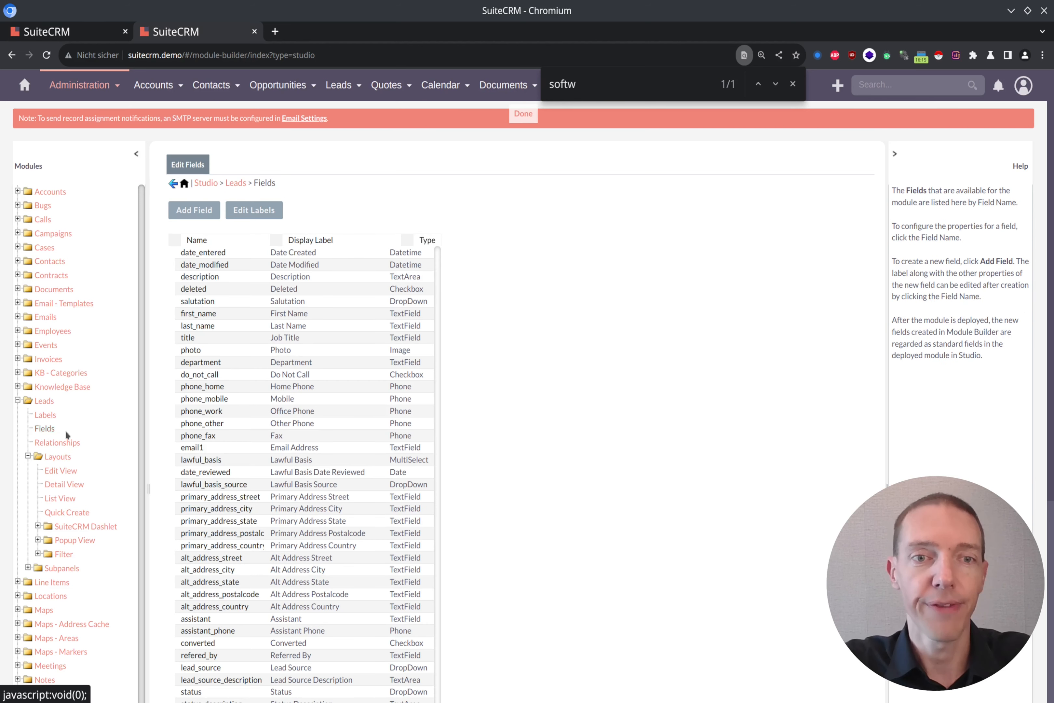
pyautogui.press('BackSpace')
pyautogui.press('BackSpace')
pyautogui.press('BackSpace')
pyautogui.press('BackSpace')
pyautogui.press('BackSpace')
pyautogui.write('sourc')
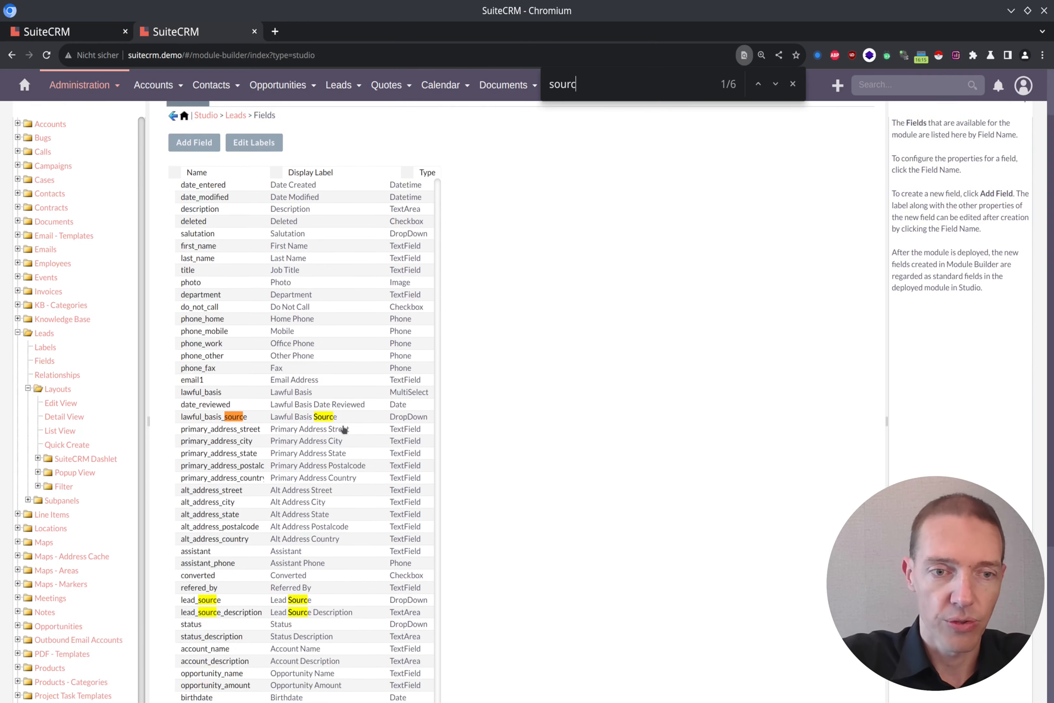
# Open the lead_source field and start editing its lead_source_dom dropdown list.
pyautogui.scroll(-5, 322, 434)
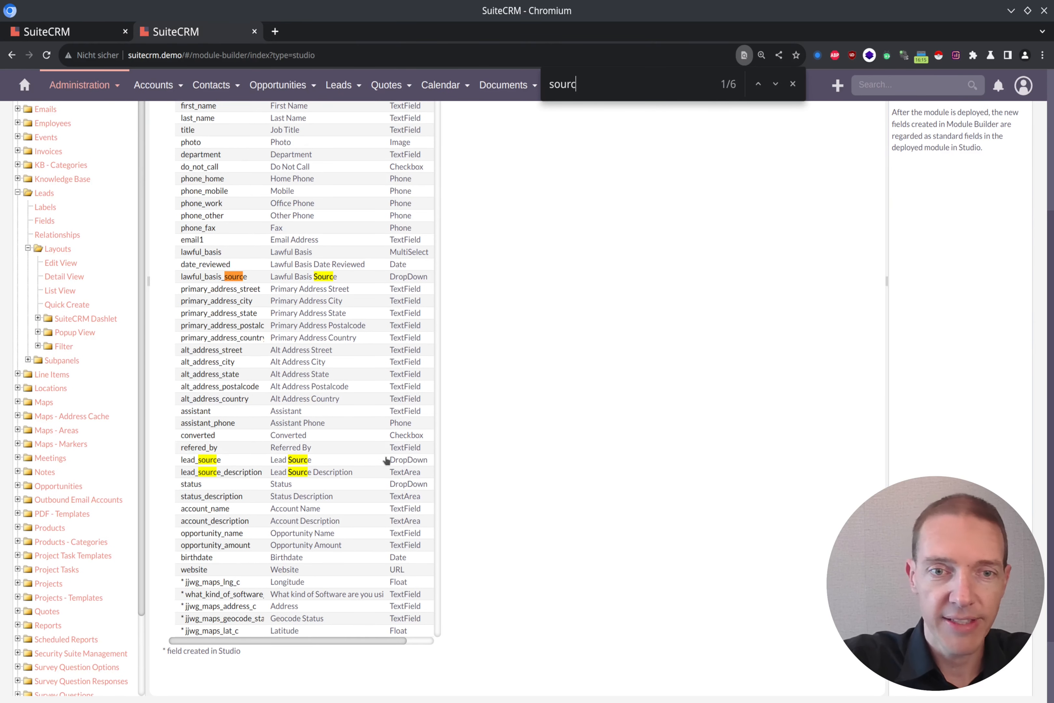
pyautogui.click(295, 460)
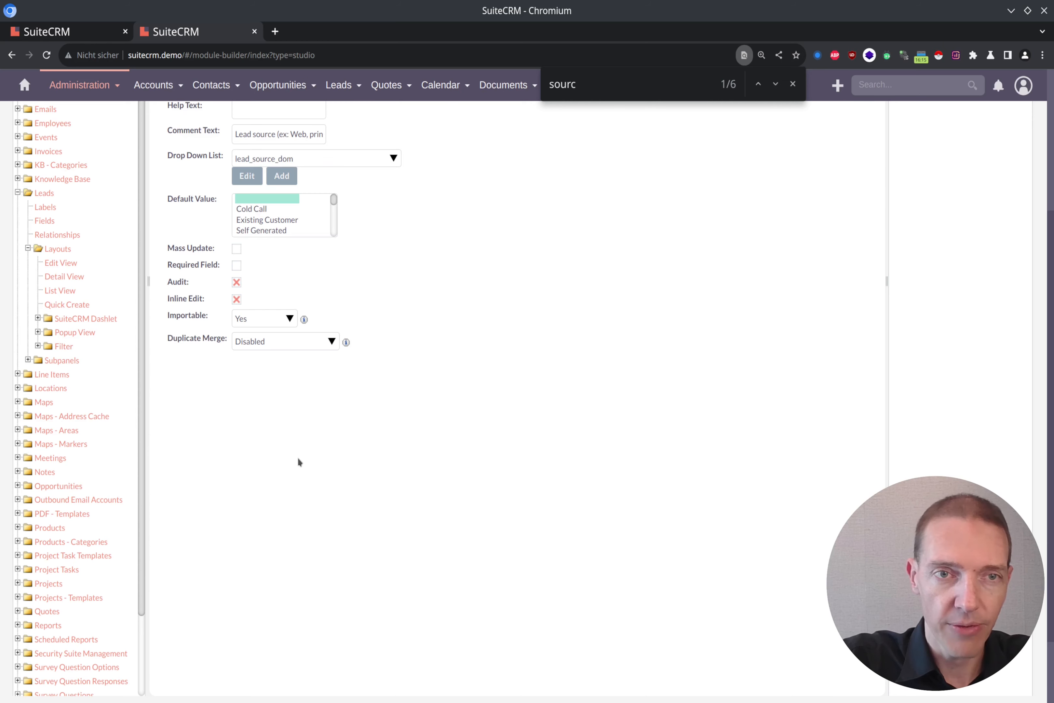
pyautogui.scroll(3, 446, 288)
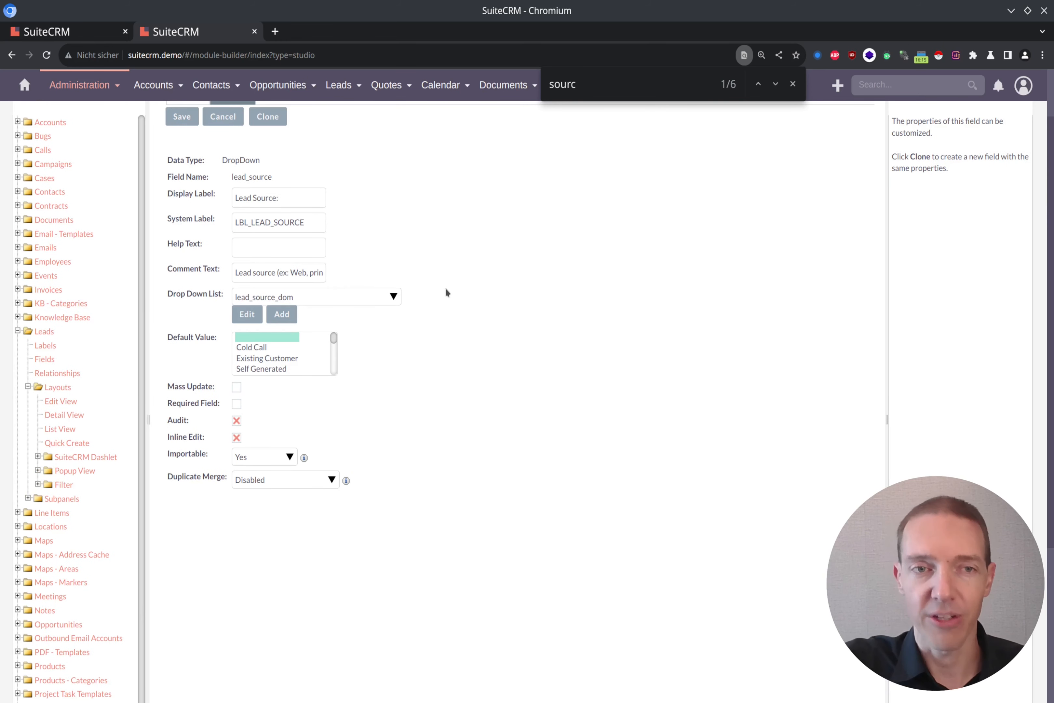
pyautogui.click(246, 314)
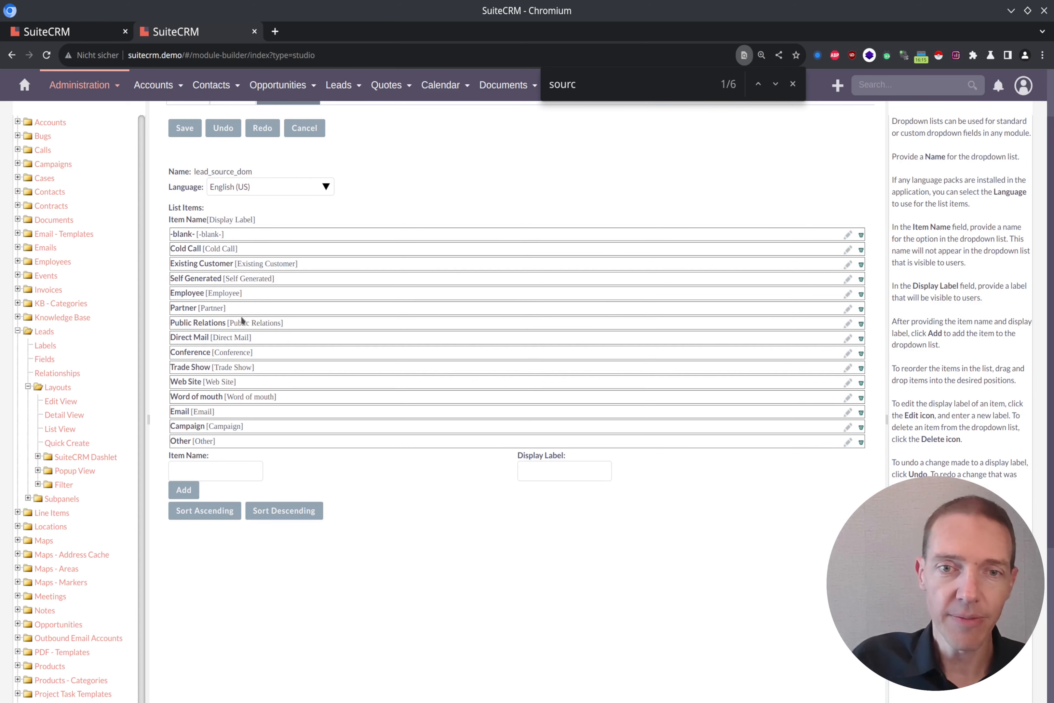
# Add a list item named eCommerce with the display label E-Commerce to the dropdown list.
pyautogui.click(230, 470)
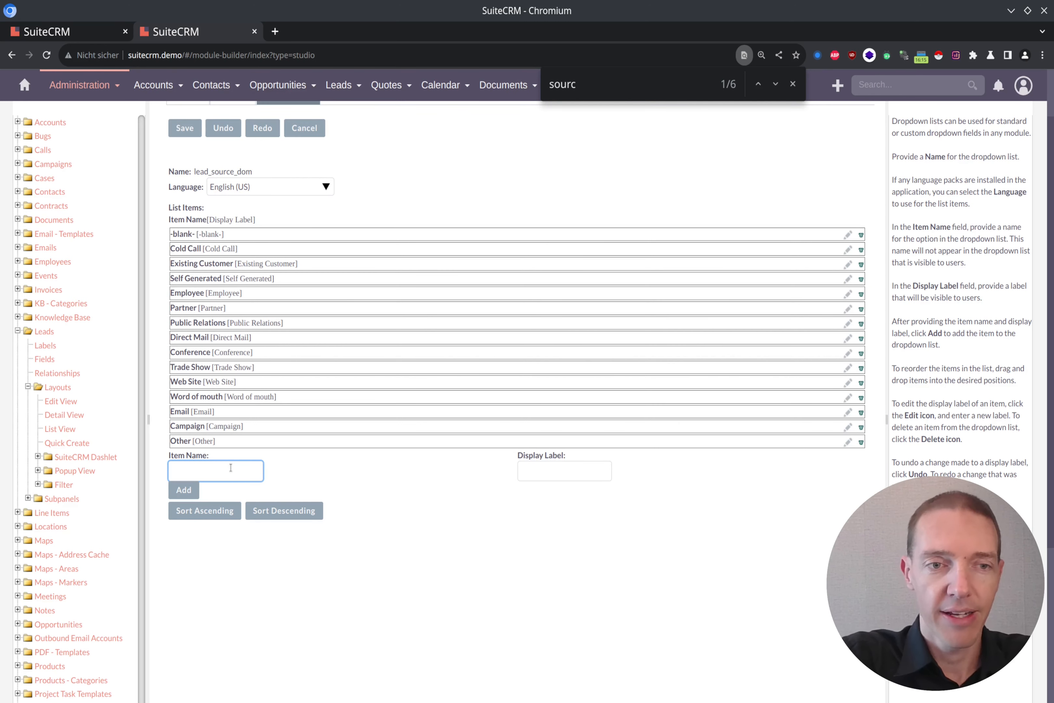
pyautogui.write('eCommerce')
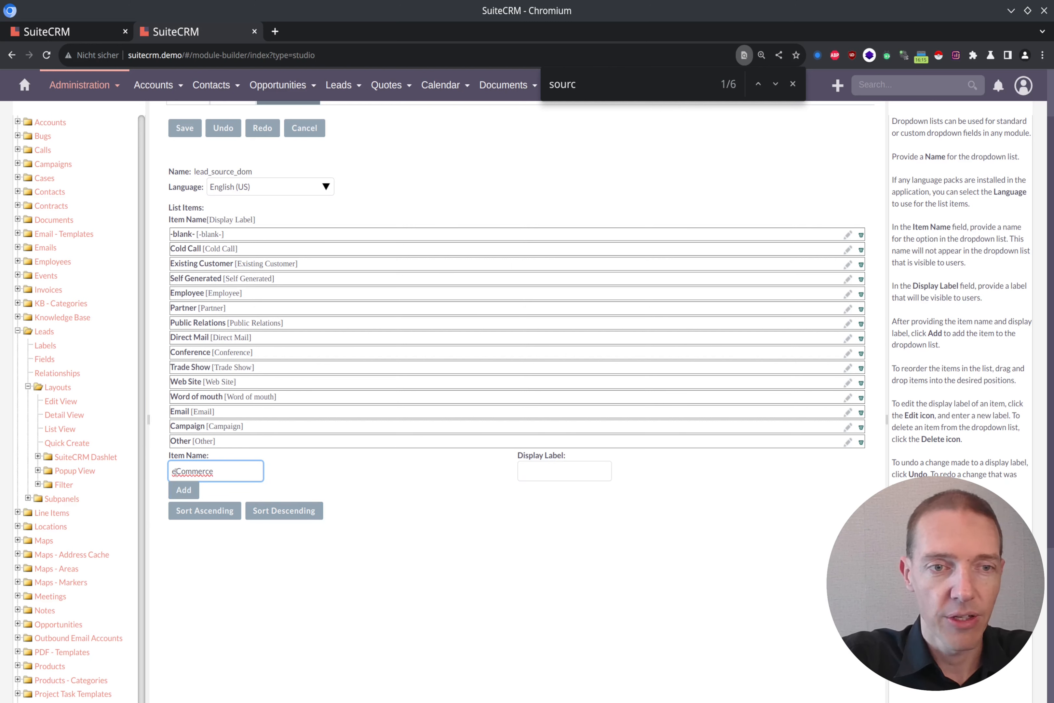
pyautogui.click(571, 473)
pyautogui.write('E-Commerce')
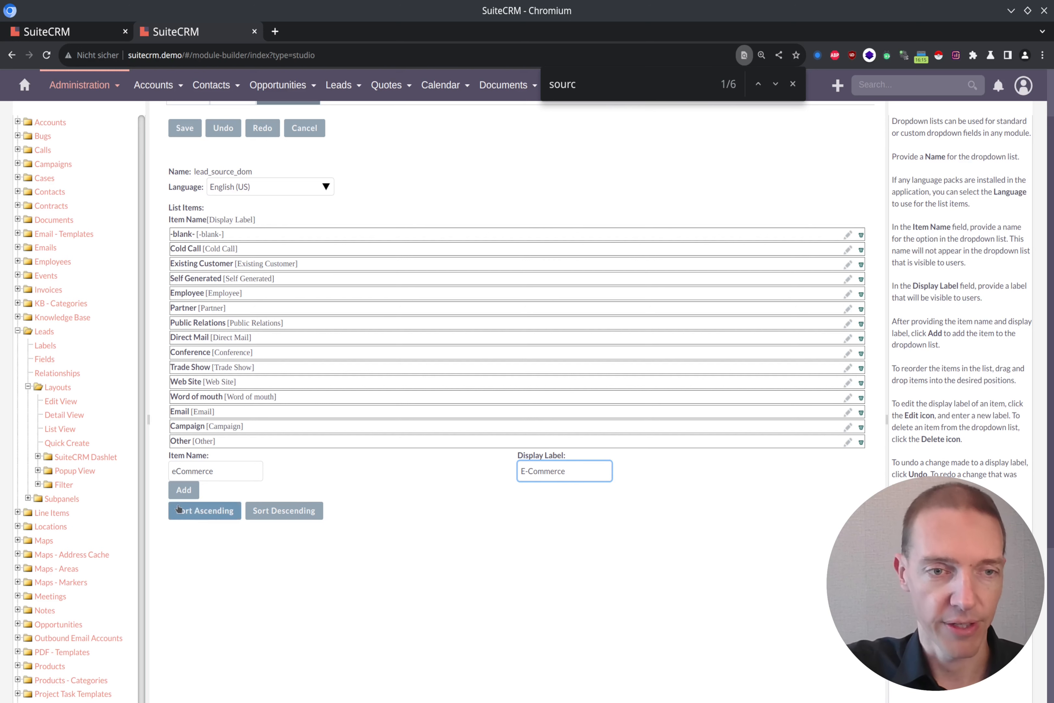
pyautogui.click(184, 489)
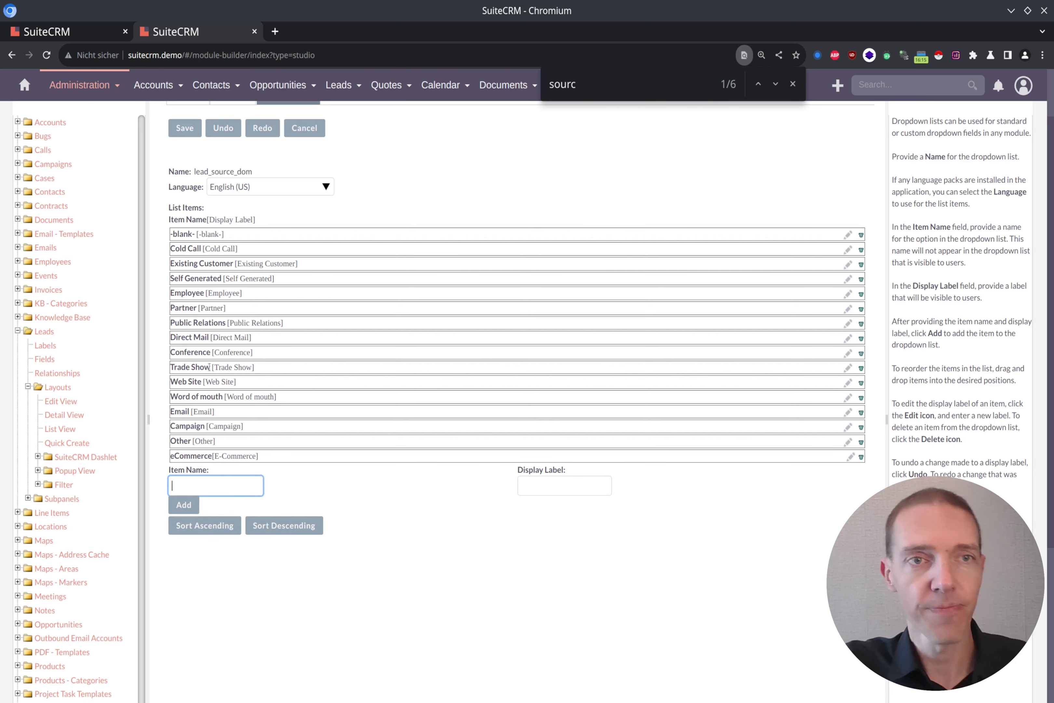
# Save the edited dropdown list and the Lead Source field.
pyautogui.click(184, 134)
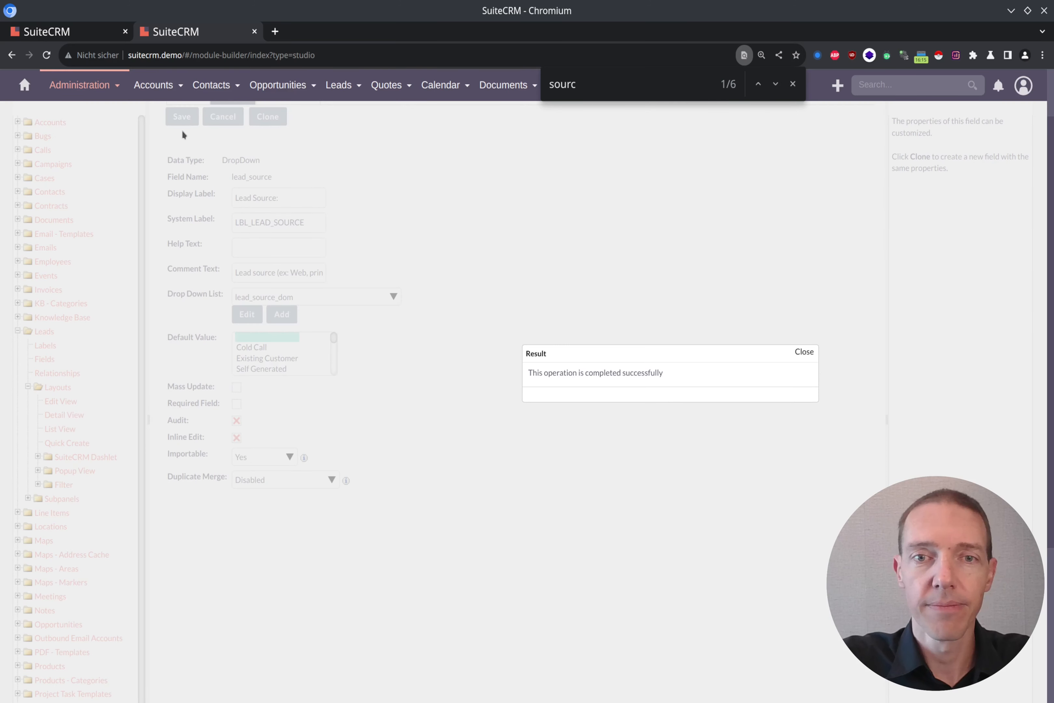
pyautogui.scroll(1, 398, 353)
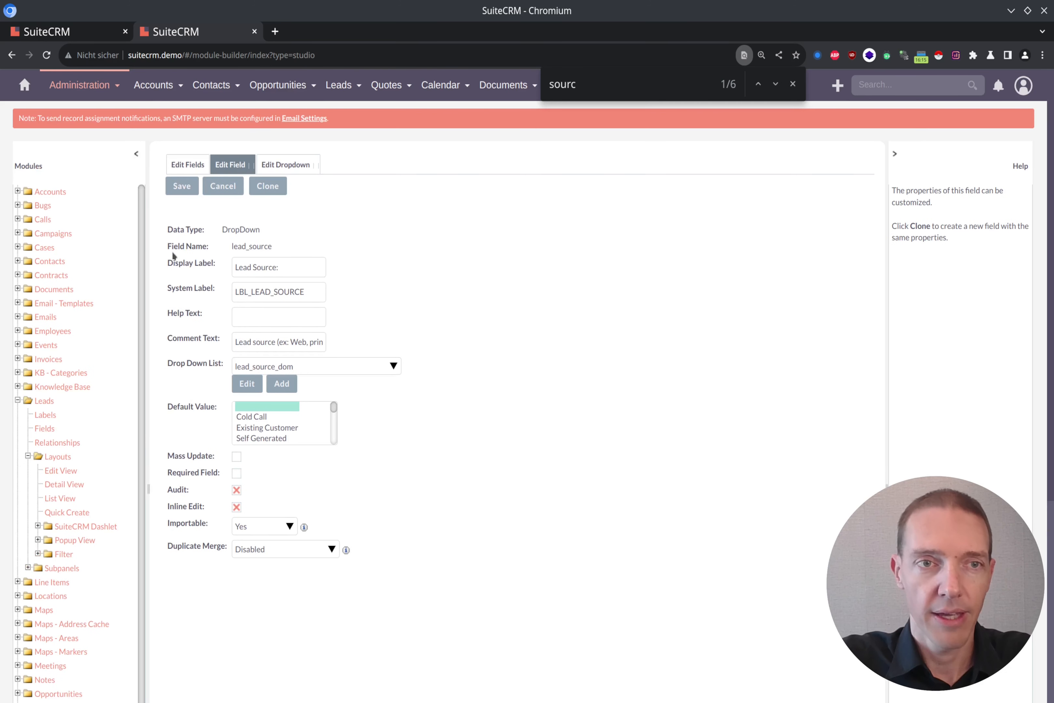
pyautogui.click(182, 185)
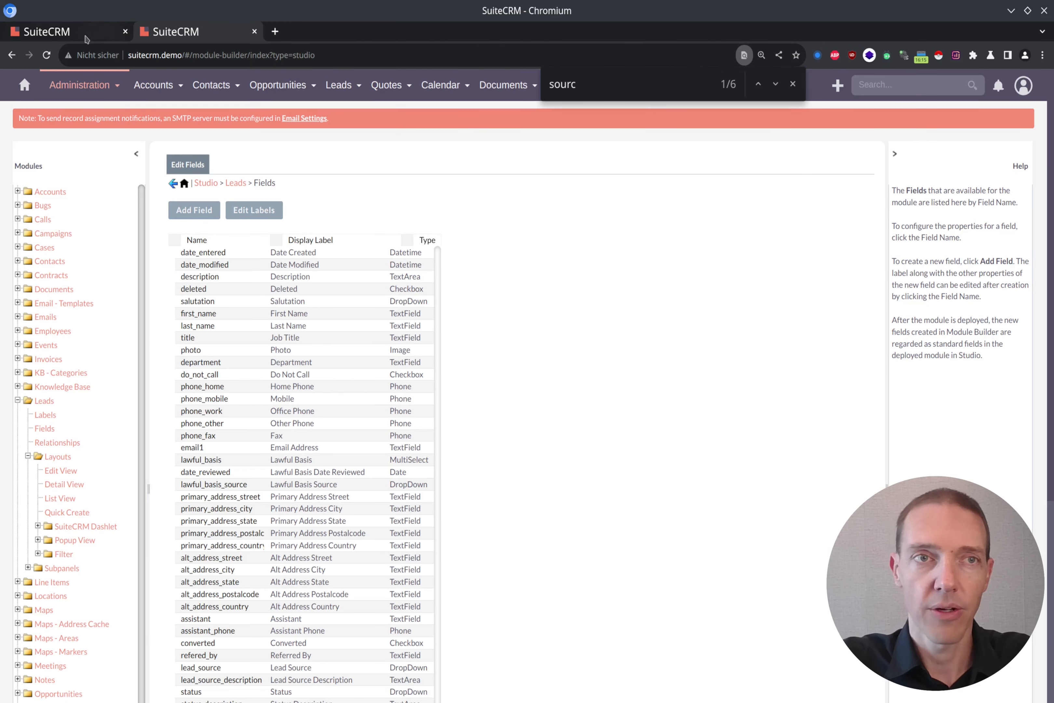
# Return to the lead creation form, reload it, and set the Lead Source to E-Commerce.
pyautogui.click(84, 32)
pyautogui.press('F5')
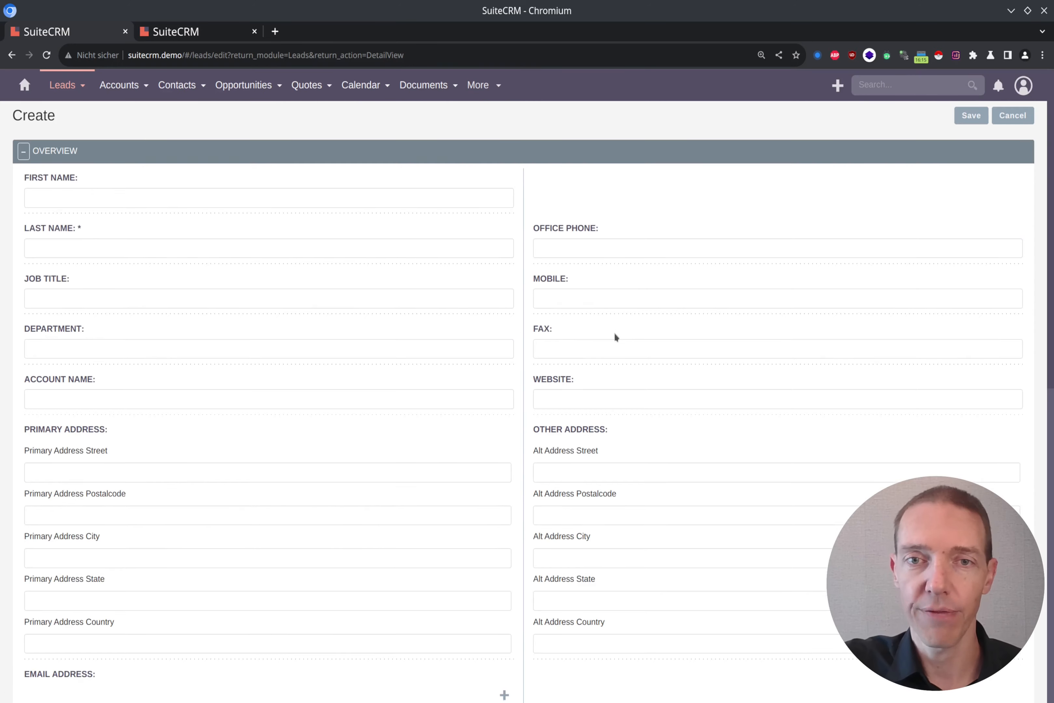
pyautogui.scroll(-10, 606, 334)
pyautogui.click(587, 331)
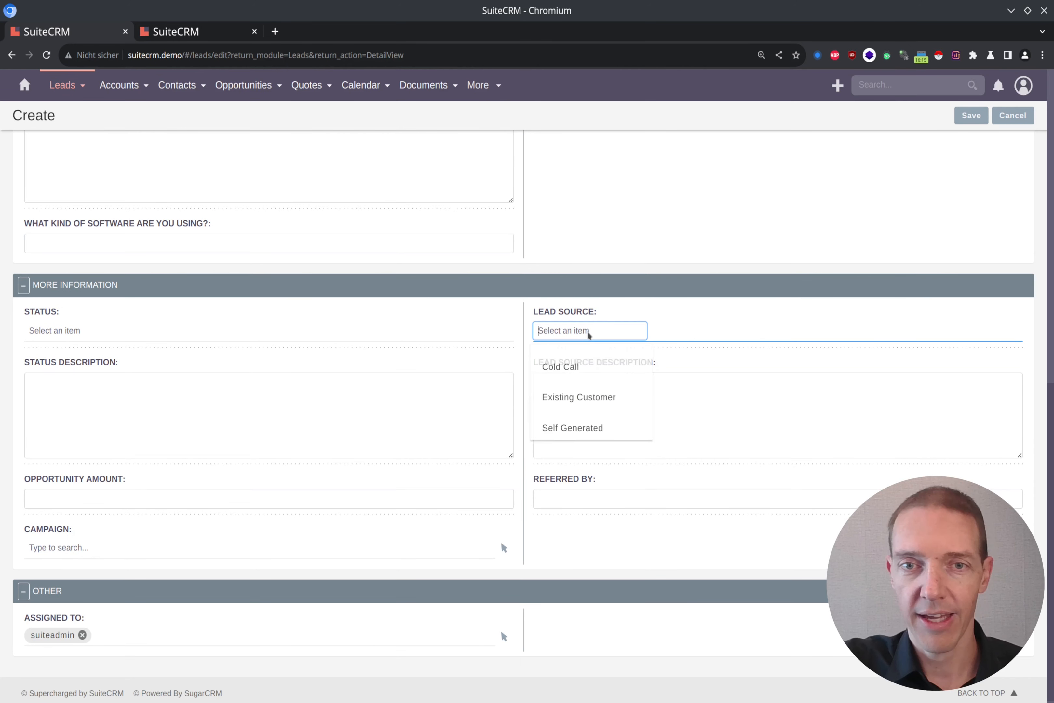
pyautogui.scroll(-8, 585, 414)
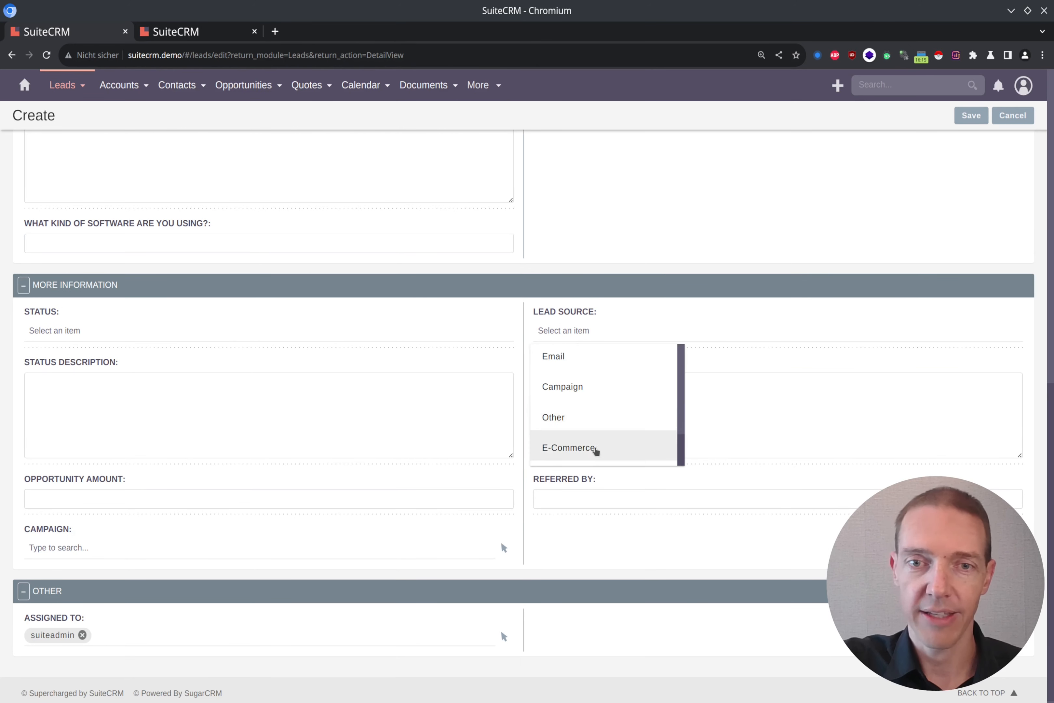
pyautogui.click(591, 447)
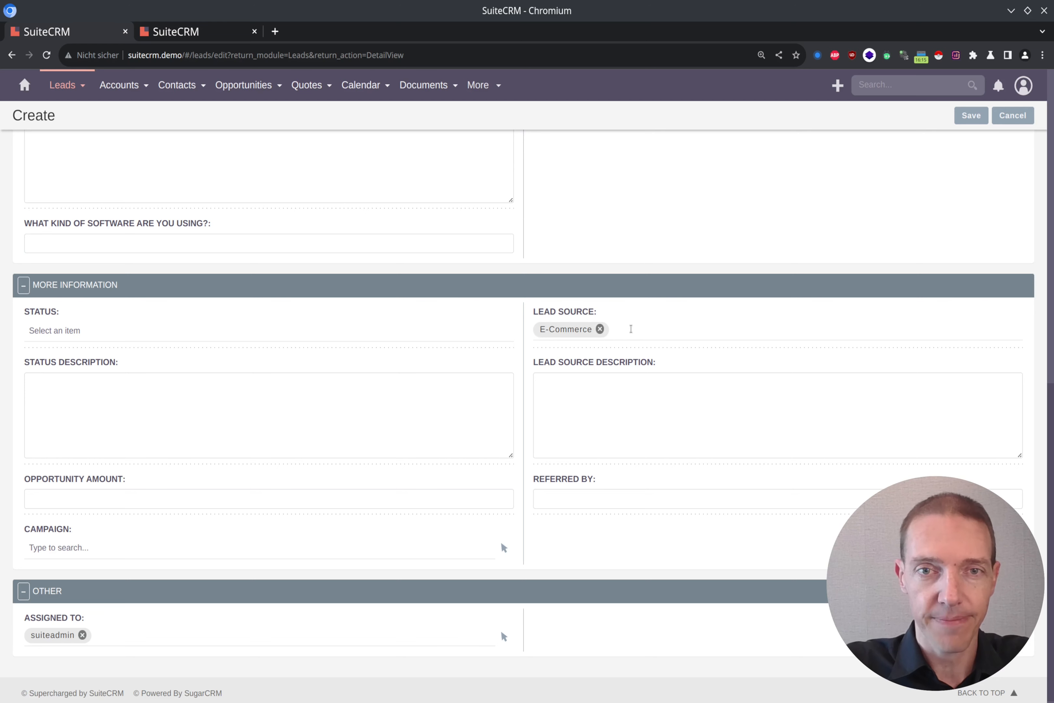
pyautogui.scroll(12, 631, 328)
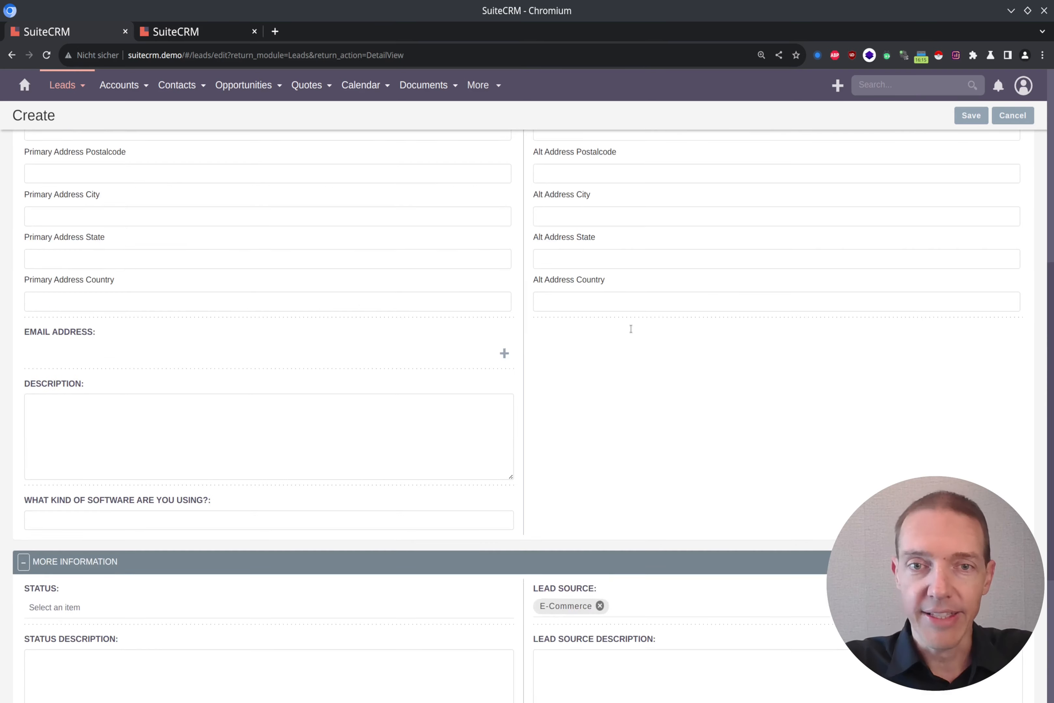
# Return to the Leads fields in Studio and start a new field with the data type Integer.
pyautogui.click(213, 32)
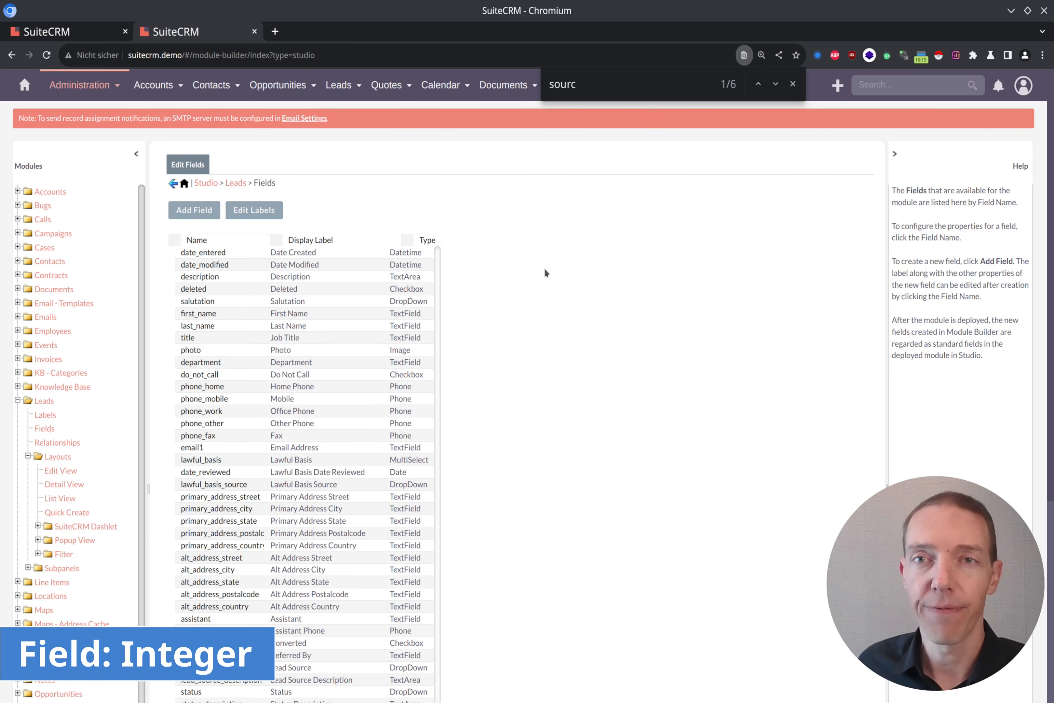
pyautogui.click(793, 84)
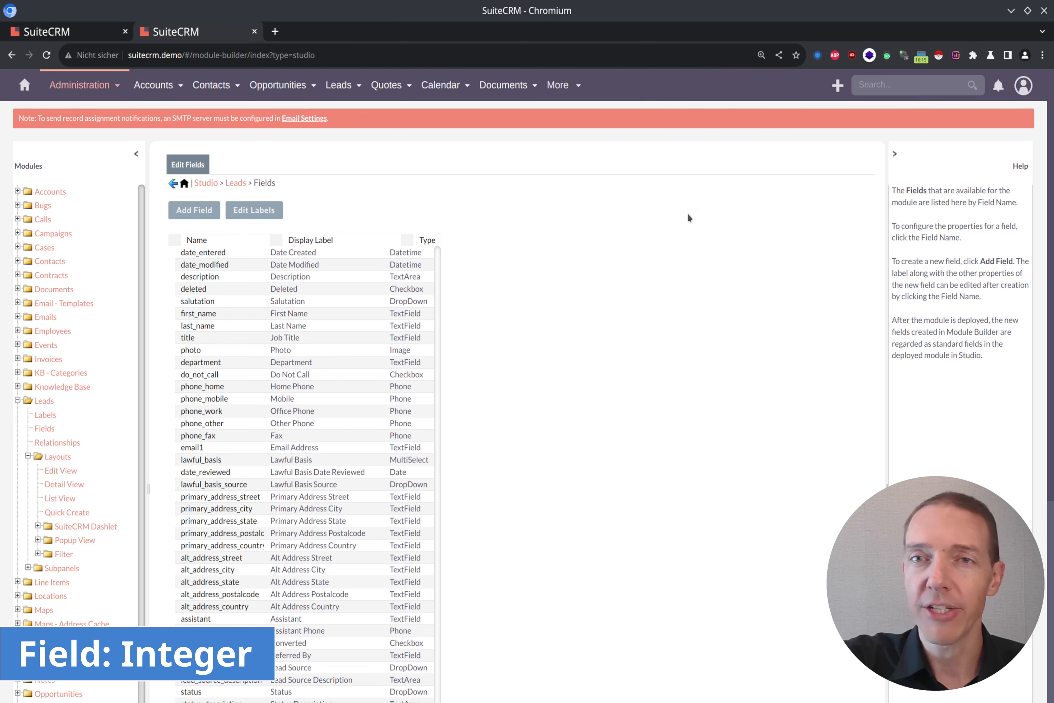
pyautogui.click(200, 210)
pyautogui.click(375, 230)
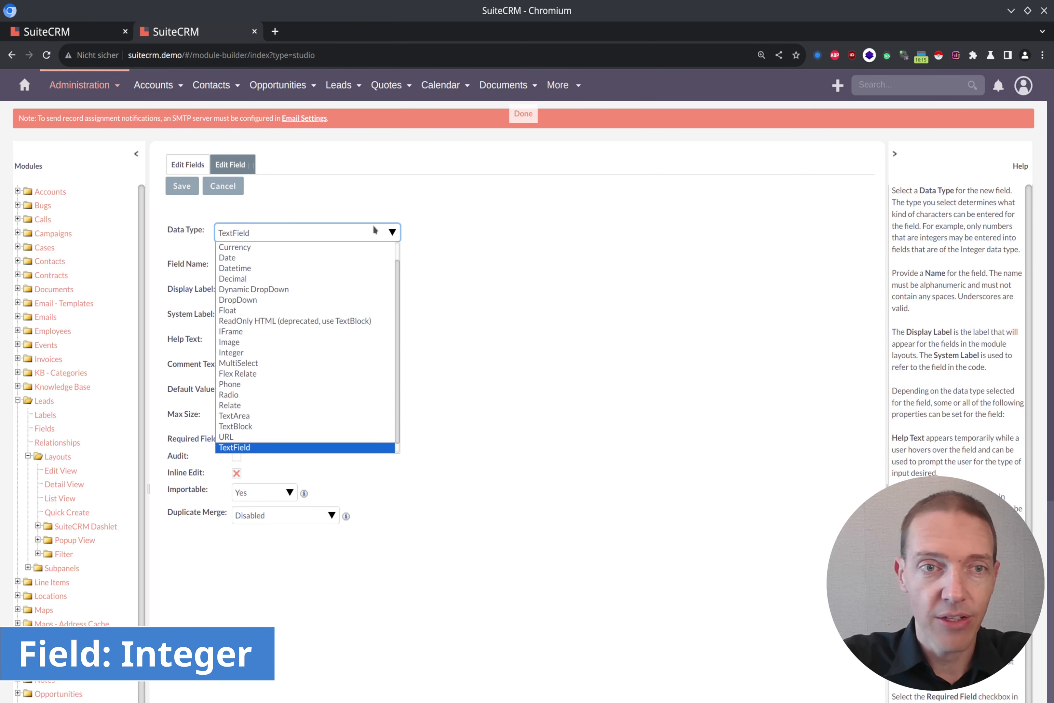
pyautogui.scroll(1, 374, 252)
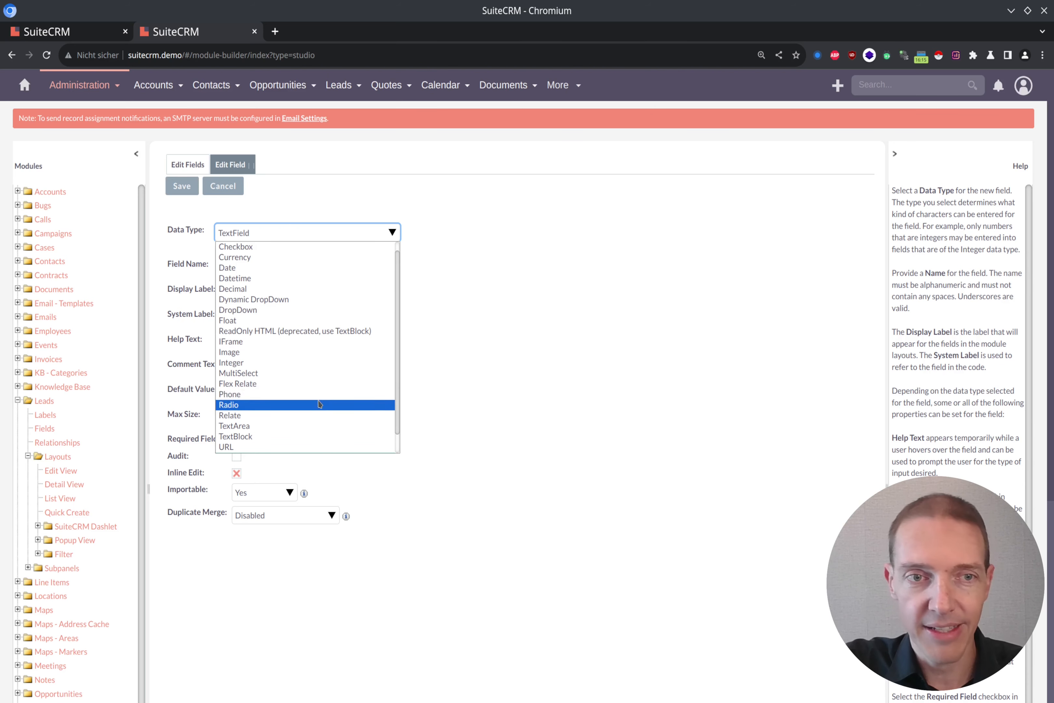
pyautogui.scroll(-2, 321, 390)
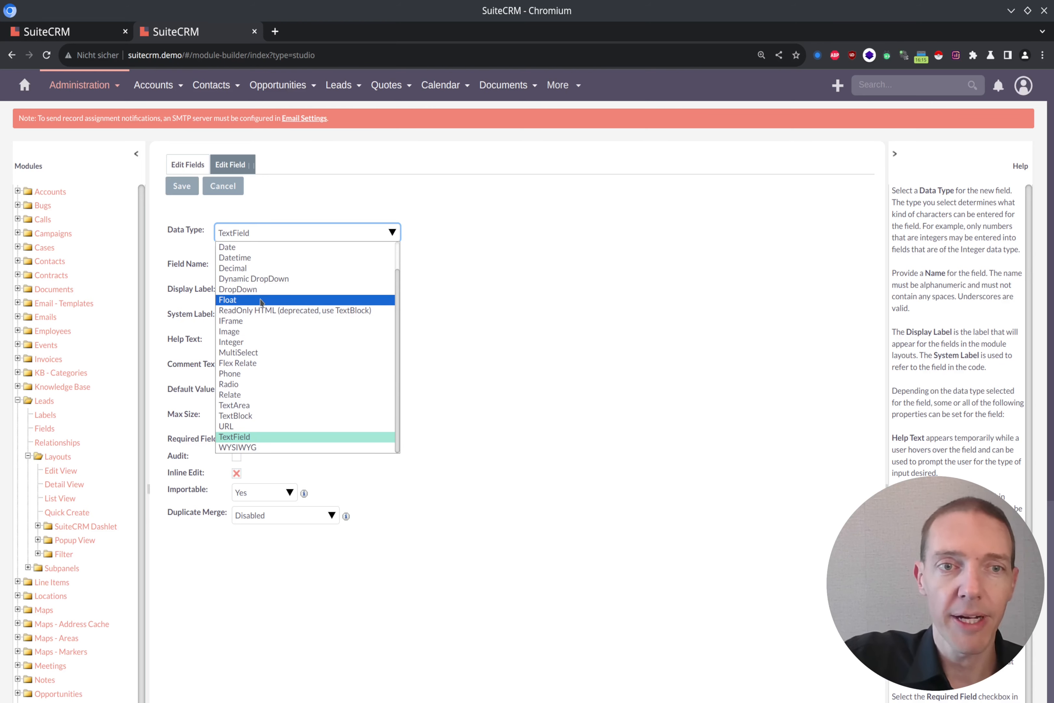
pyautogui.click(255, 347)
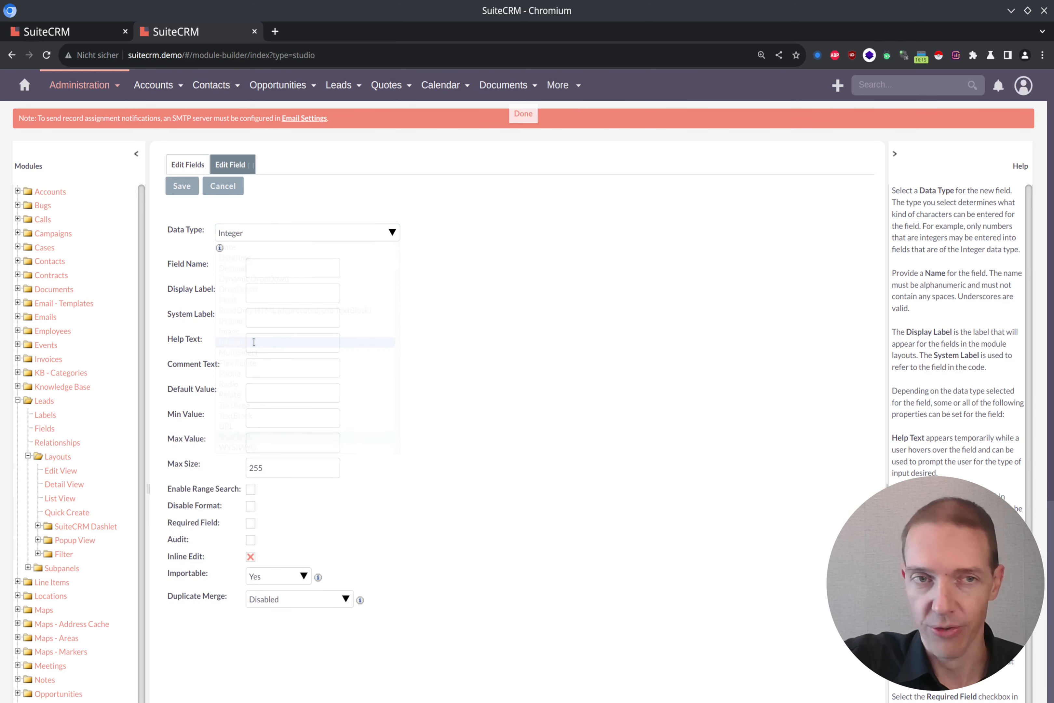
# Name the new integer field budget and give it the display label Budget.
pyautogui.click(286, 268)
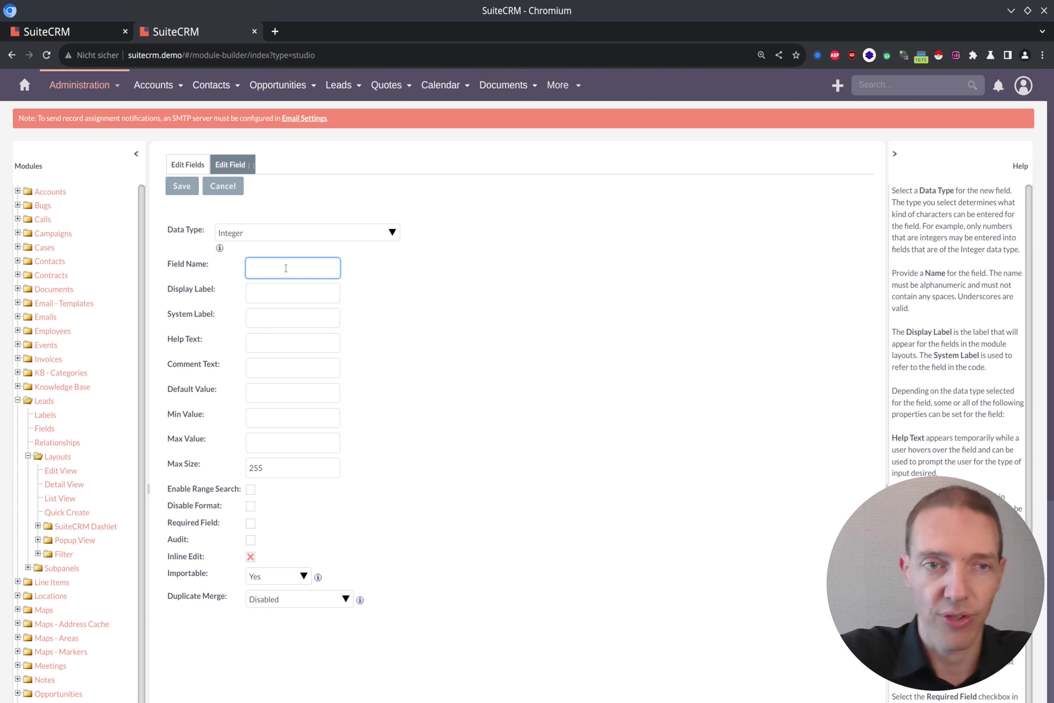
pyautogui.write('budget')
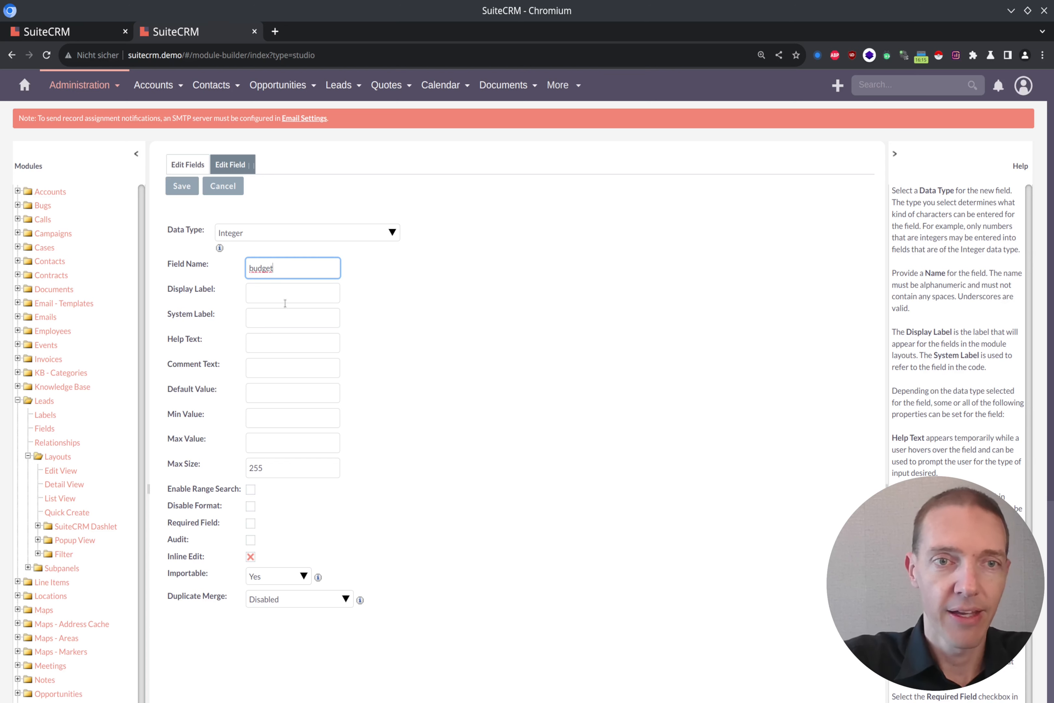
pyautogui.click(290, 280)
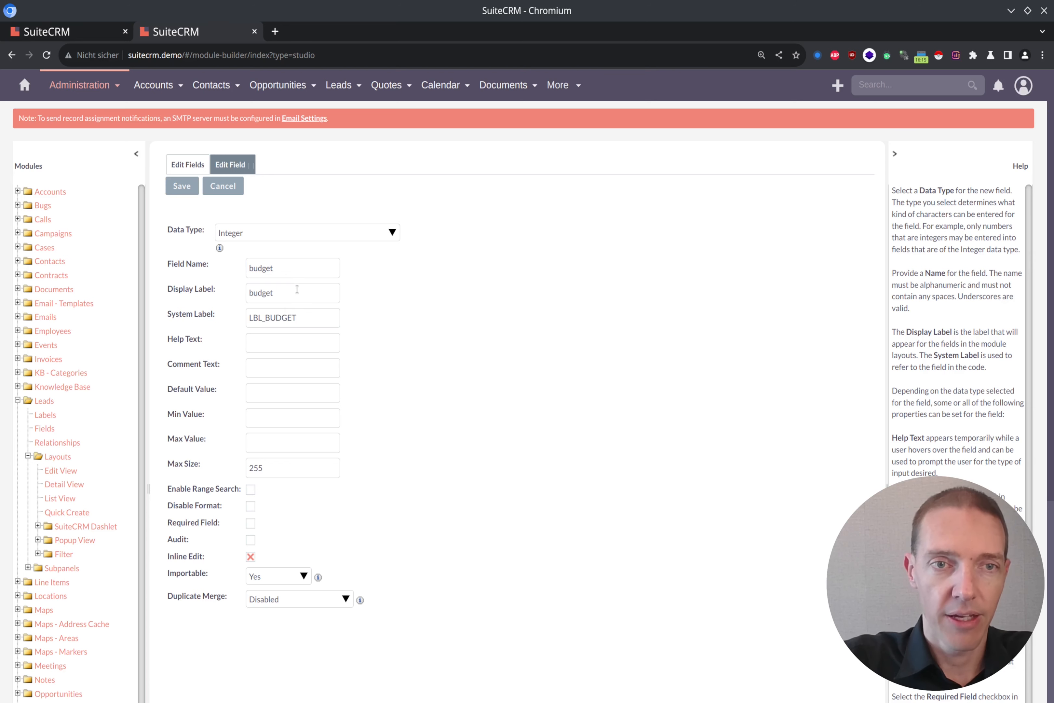
pyautogui.click(256, 293)
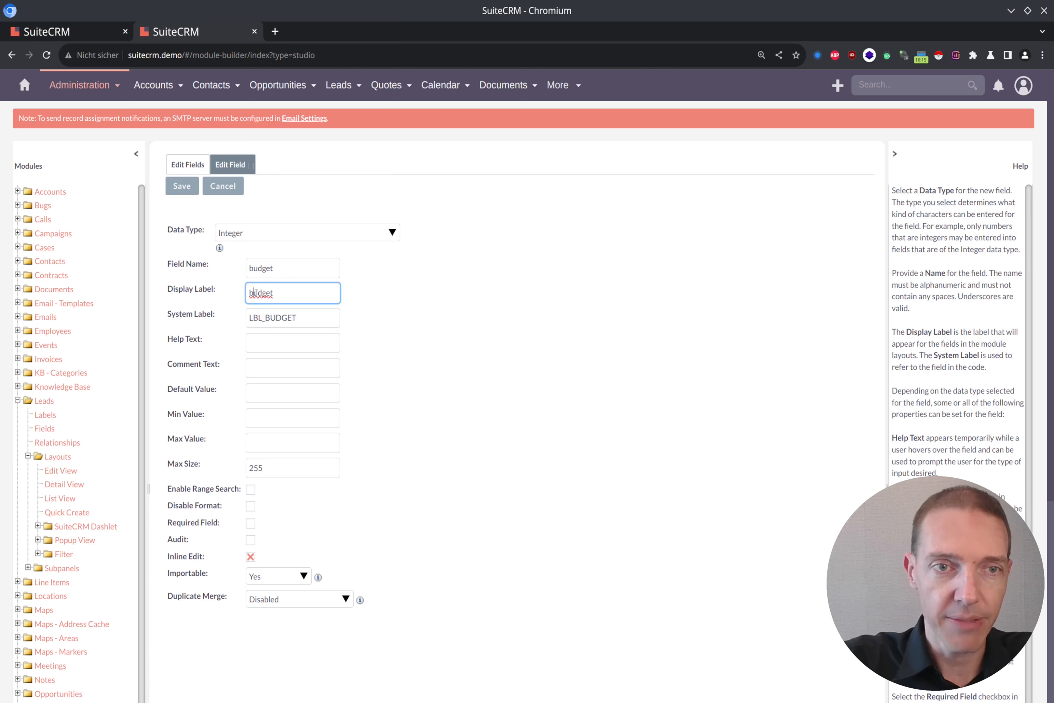
pyautogui.write('B')
pyautogui.press('Delete')
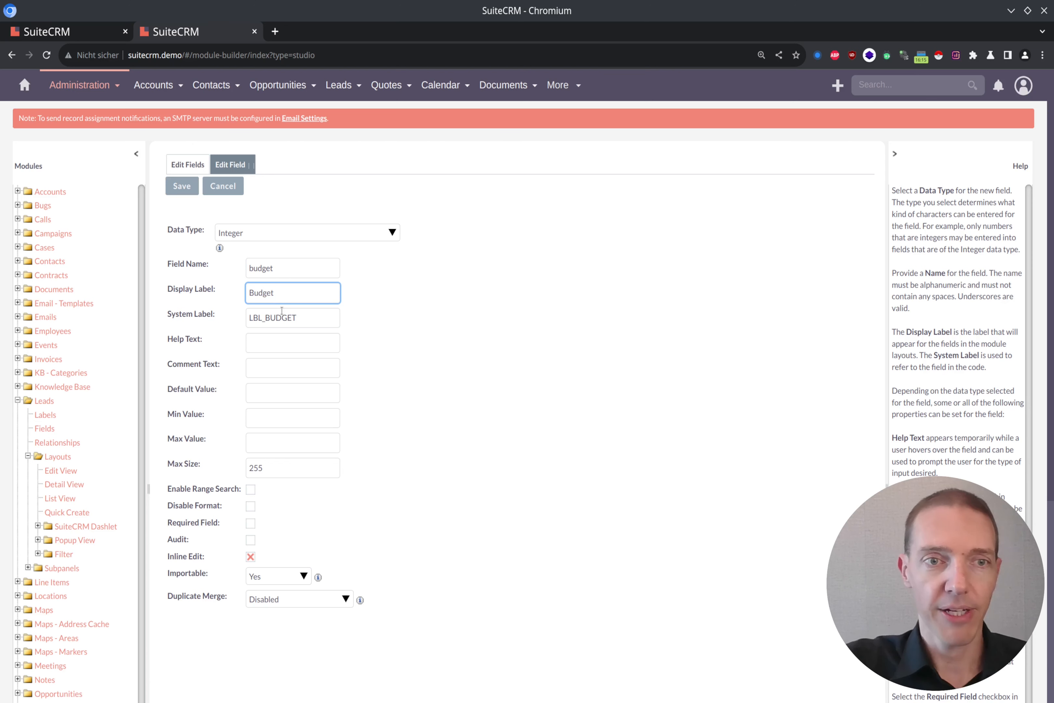
# Set the field's minimum value to 50, save the field, and close its editor.
pyautogui.click(287, 417)
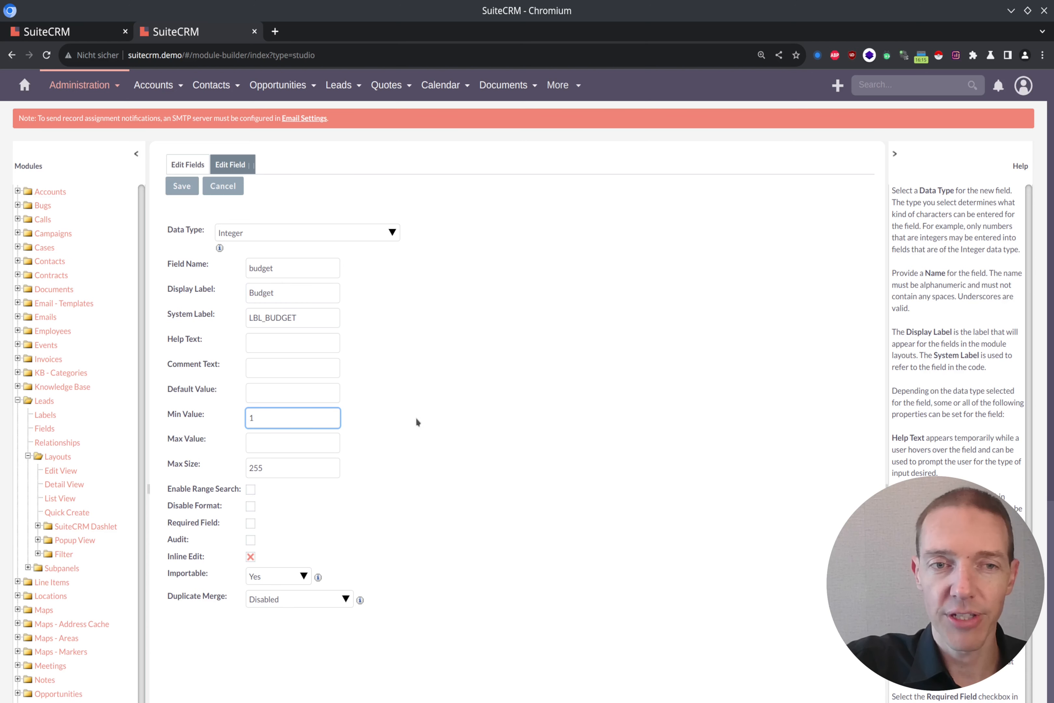
pyautogui.moveTo(252, 417); pyautogui.dragTo(244, 419)
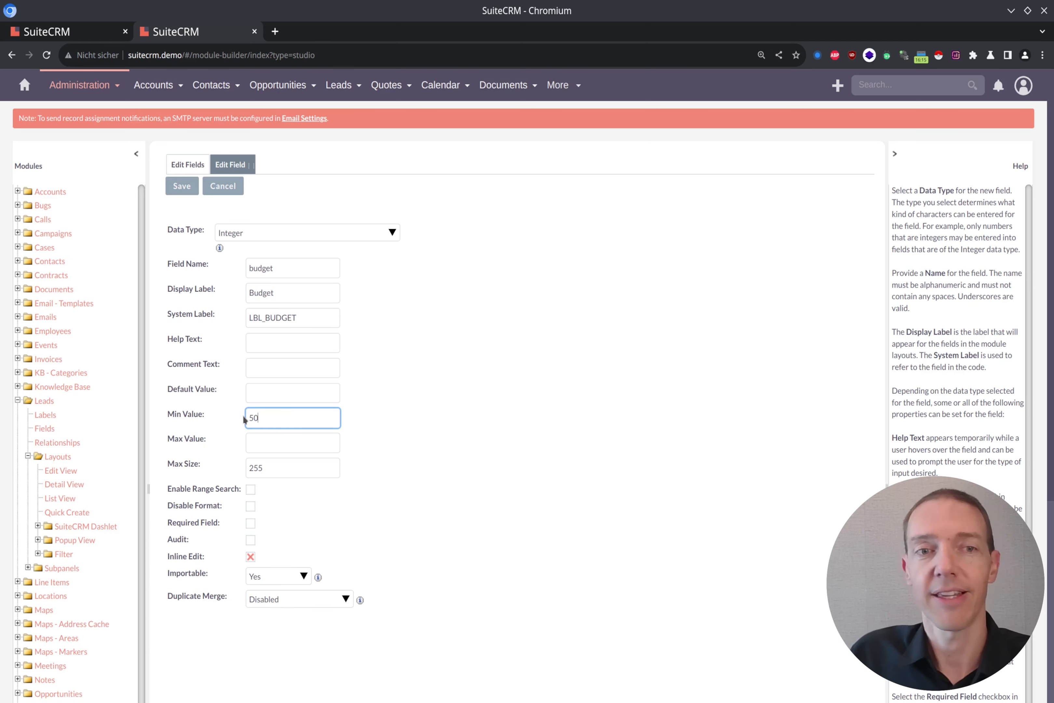
pyautogui.write('50')
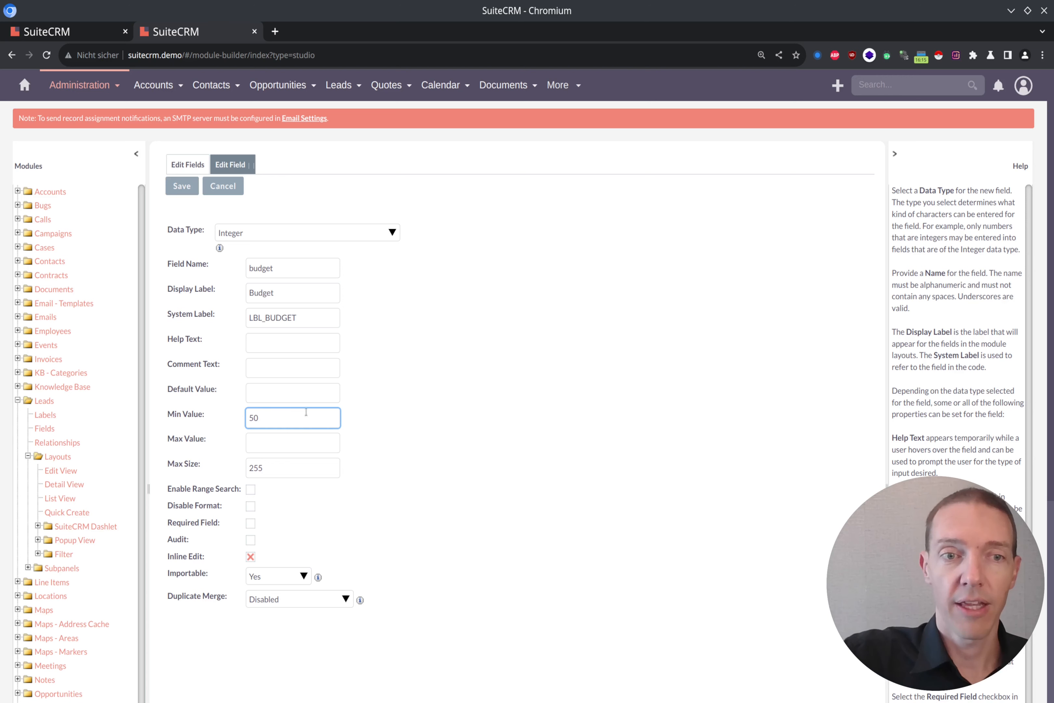
pyautogui.click(291, 447)
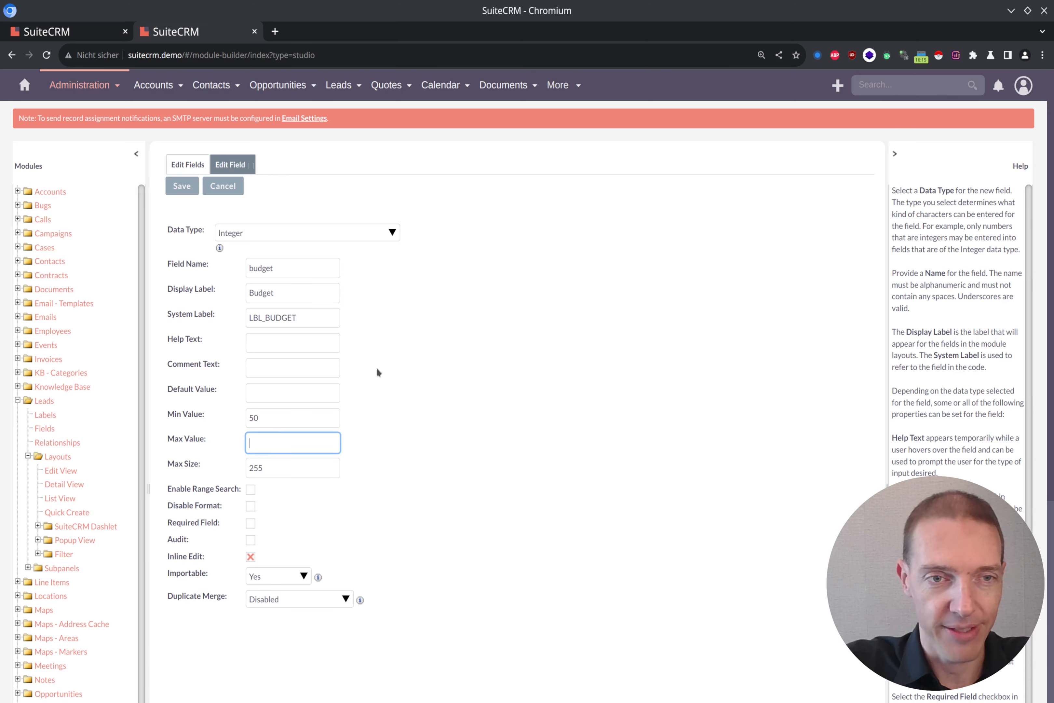
pyautogui.click(179, 190)
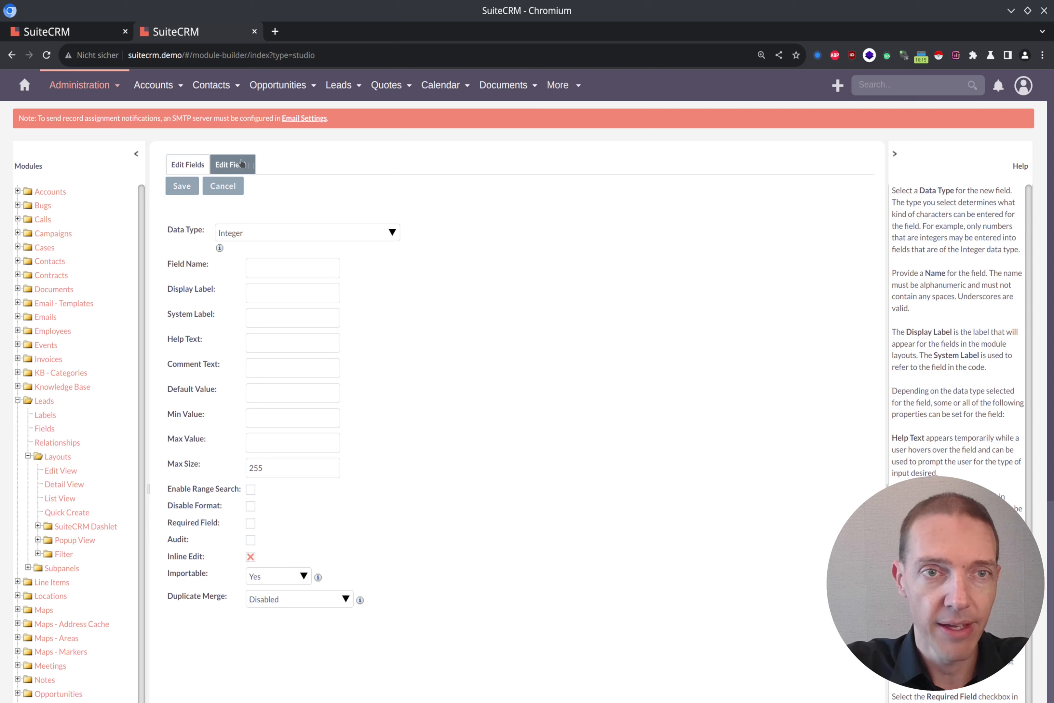
pyautogui.click(252, 165)
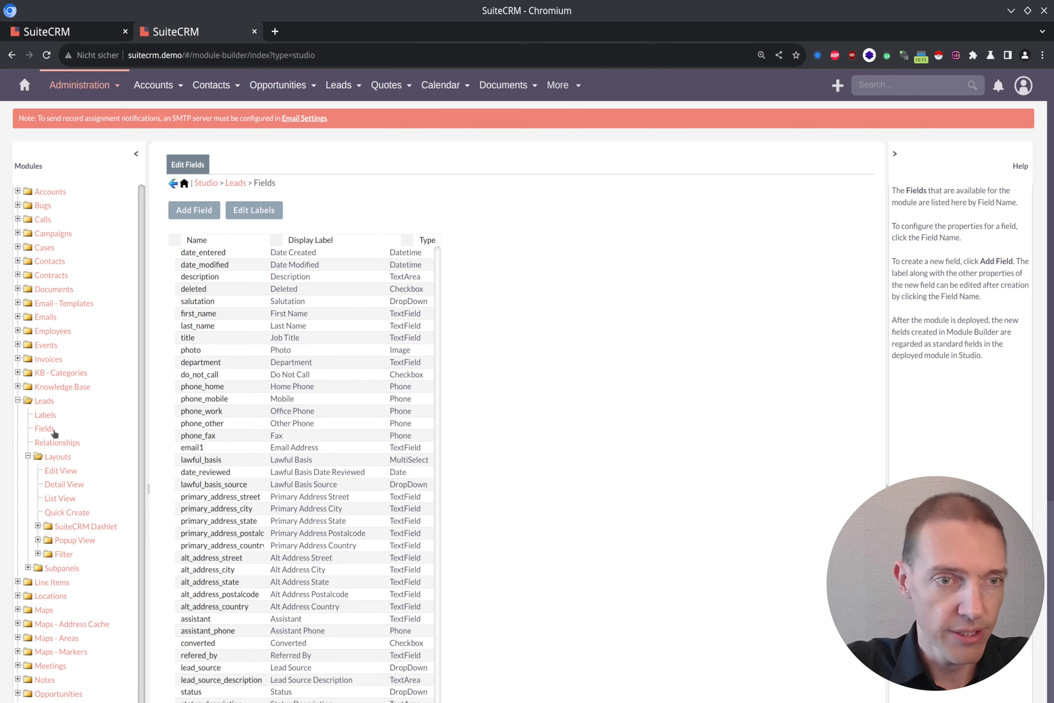
# Place the Budget field beside the software question in the Leads Edit View layout, replacing the filler, and save and deploy the layout.
pyautogui.click(60, 471)
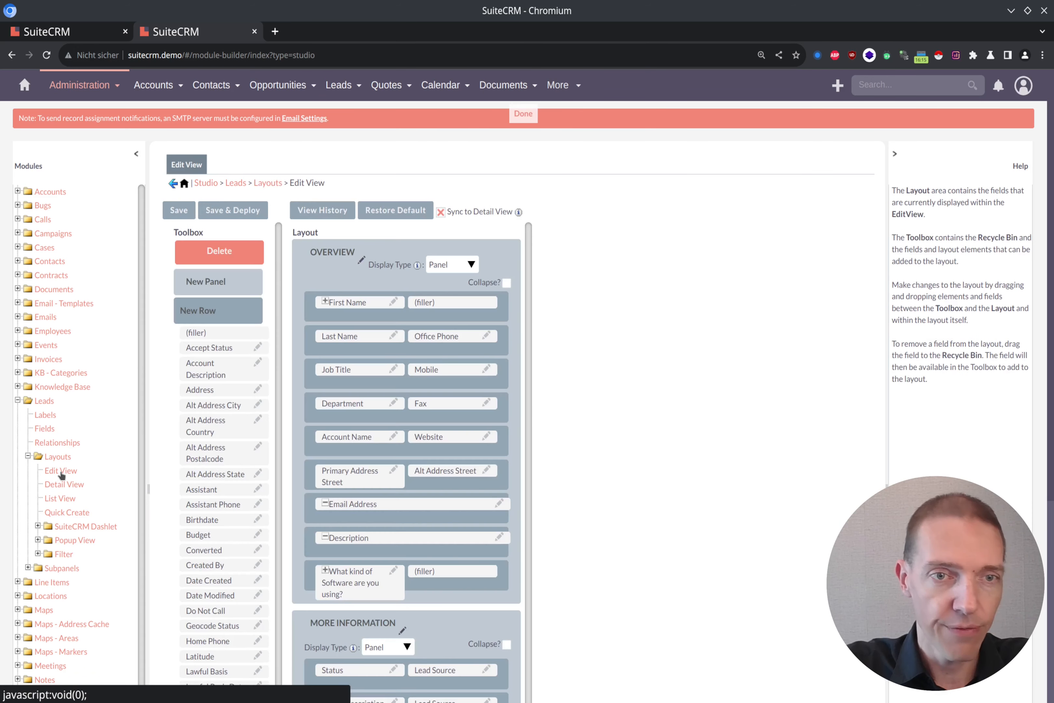
pyautogui.scroll(-5, 563, 392)
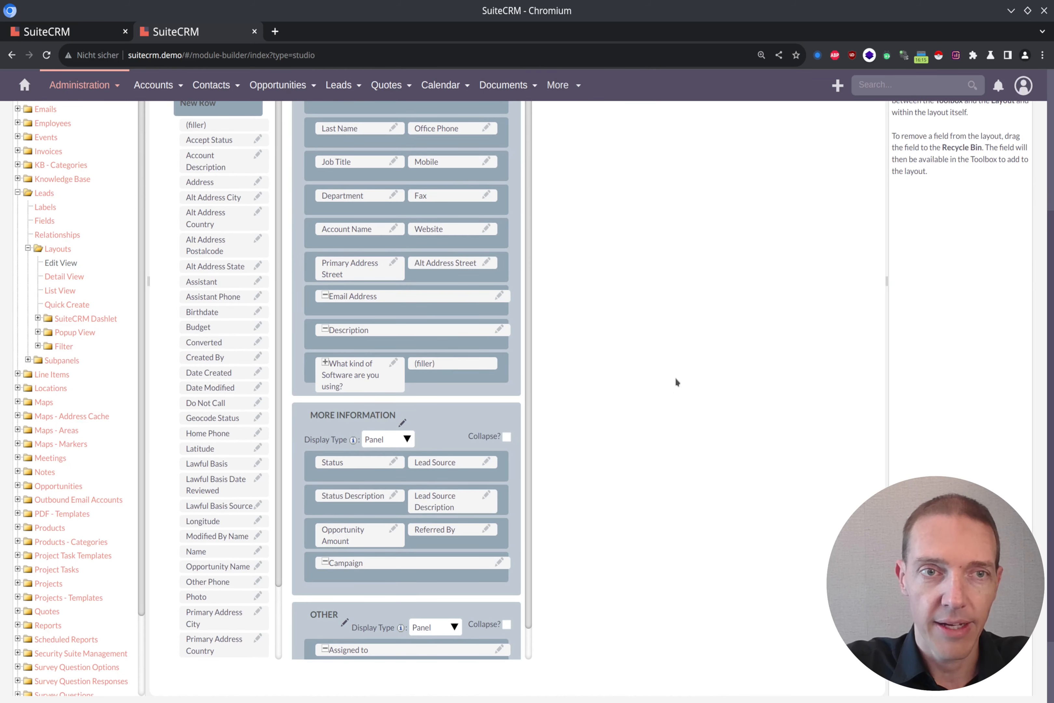
pyautogui.hotkey('ctrl', 'f')
pyautogui.write('budget')
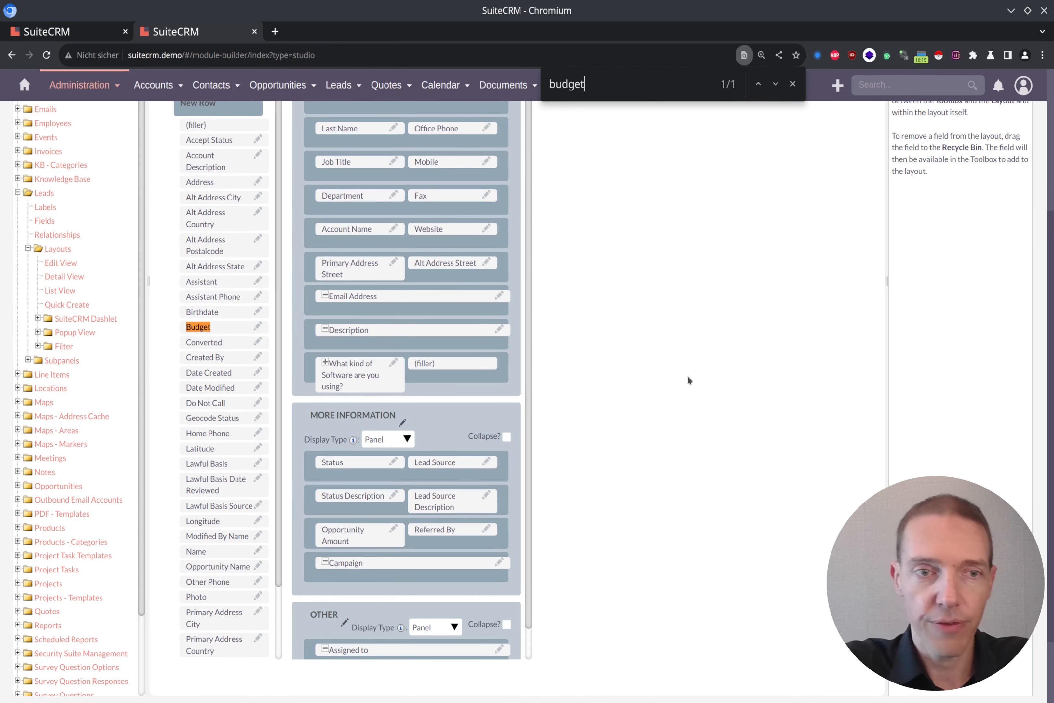
pyautogui.moveTo(221, 326); pyautogui.dragTo(459, 368)
pyautogui.scroll(5, 629, 358)
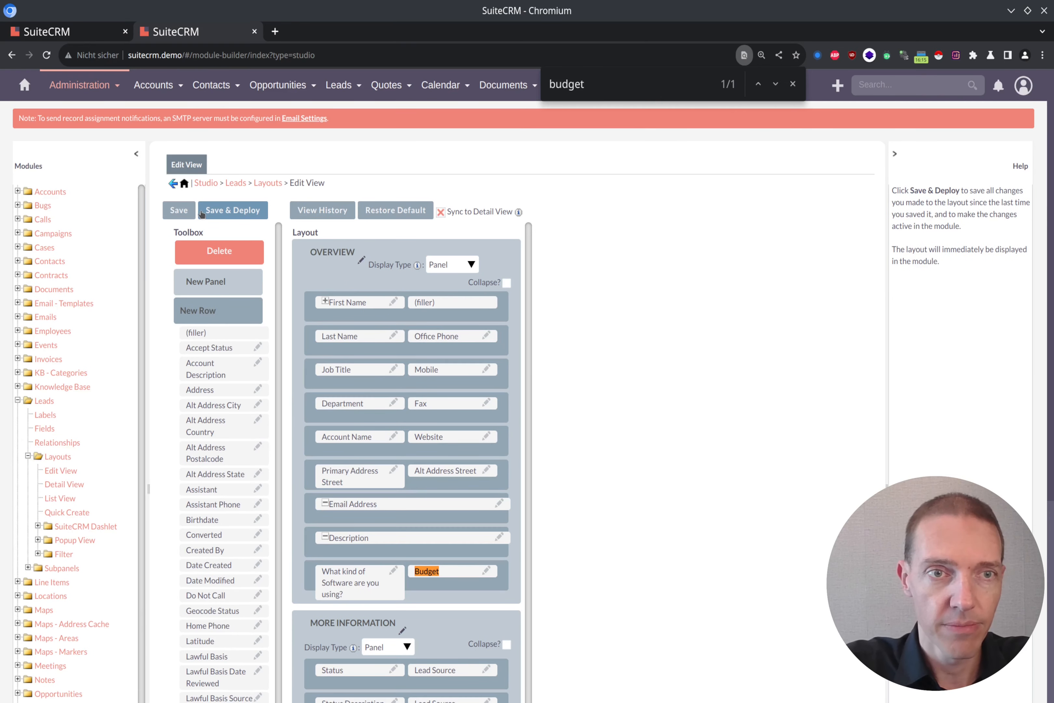
pyautogui.click(226, 211)
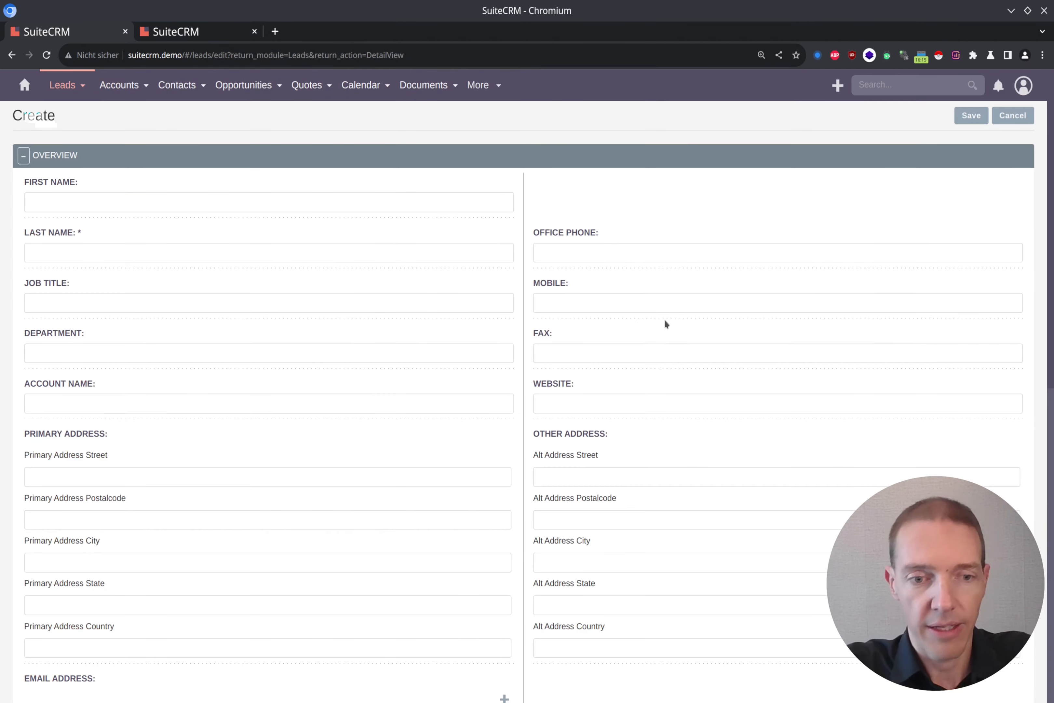
# Return to the lead creation form, reload it, and fill in the last name.
pyautogui.press('F5')
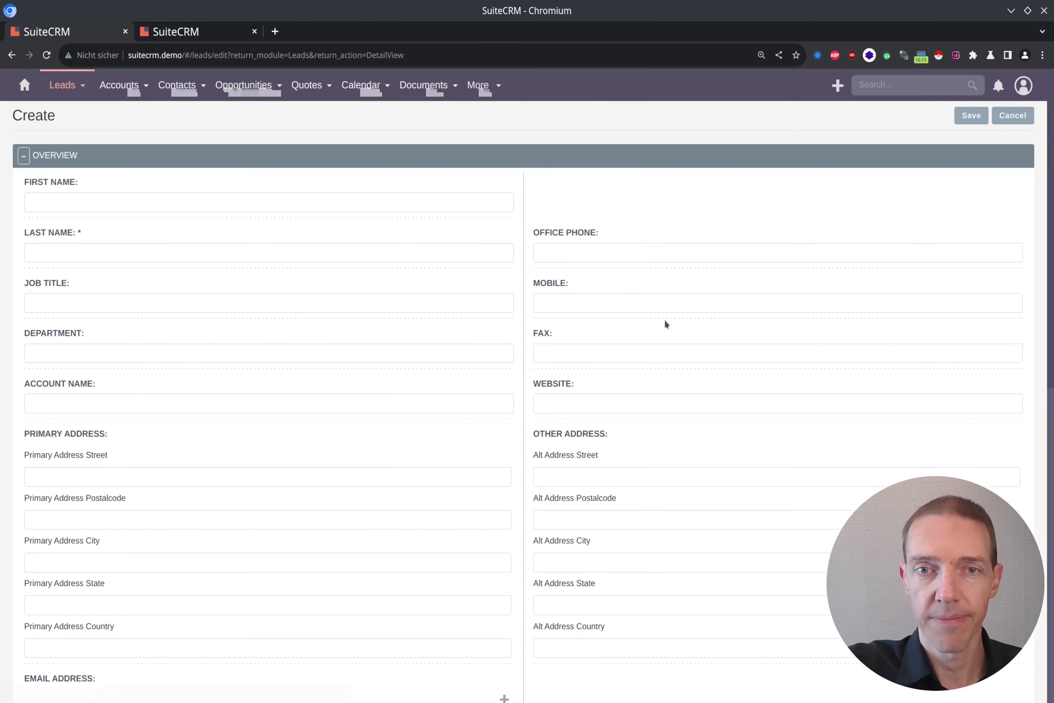
pyautogui.click(65, 247)
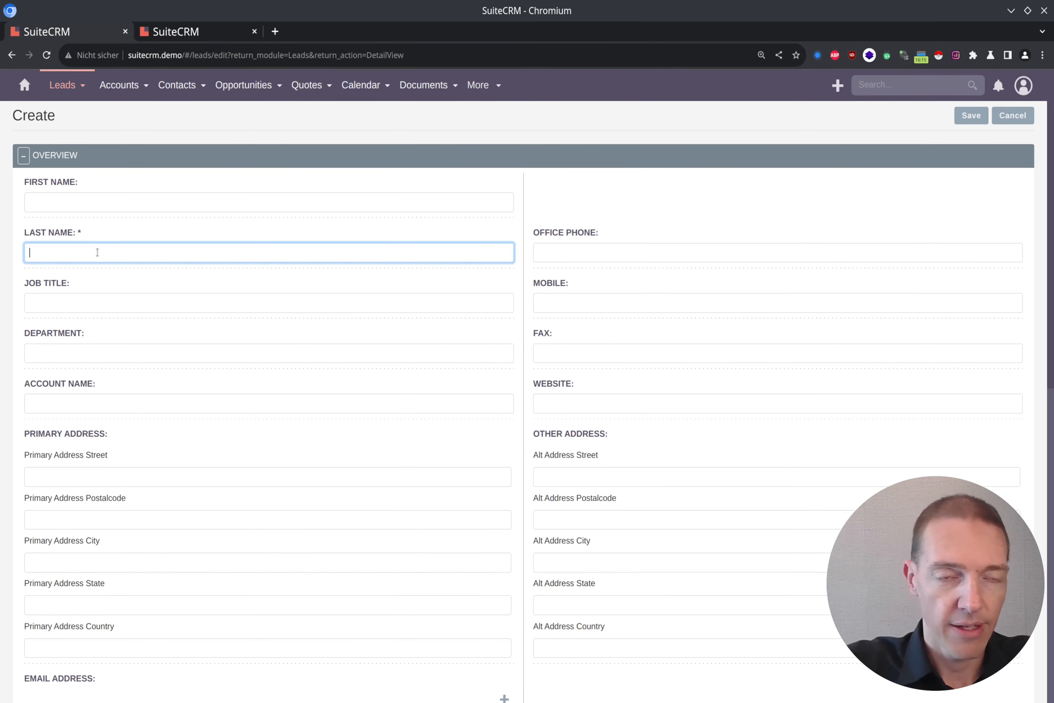
pyautogui.write('Last')
pyautogui.scroll(-9, 522, 379)
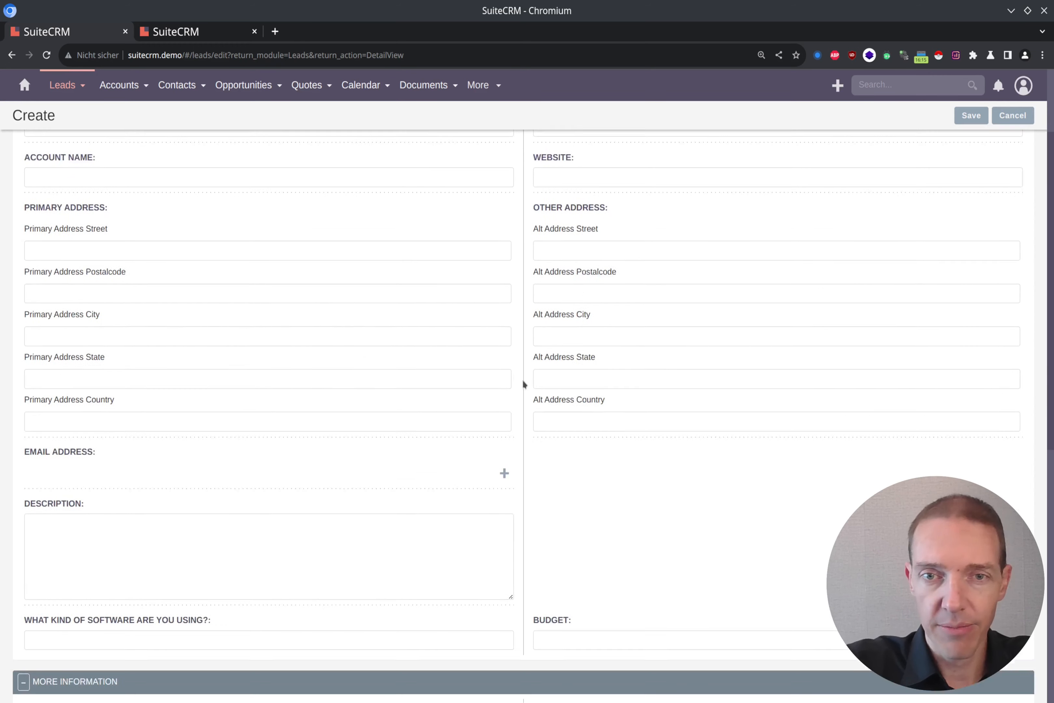
# Enter 5.2 as the lead's Budget and try to save the lead.
pyautogui.click(564, 453)
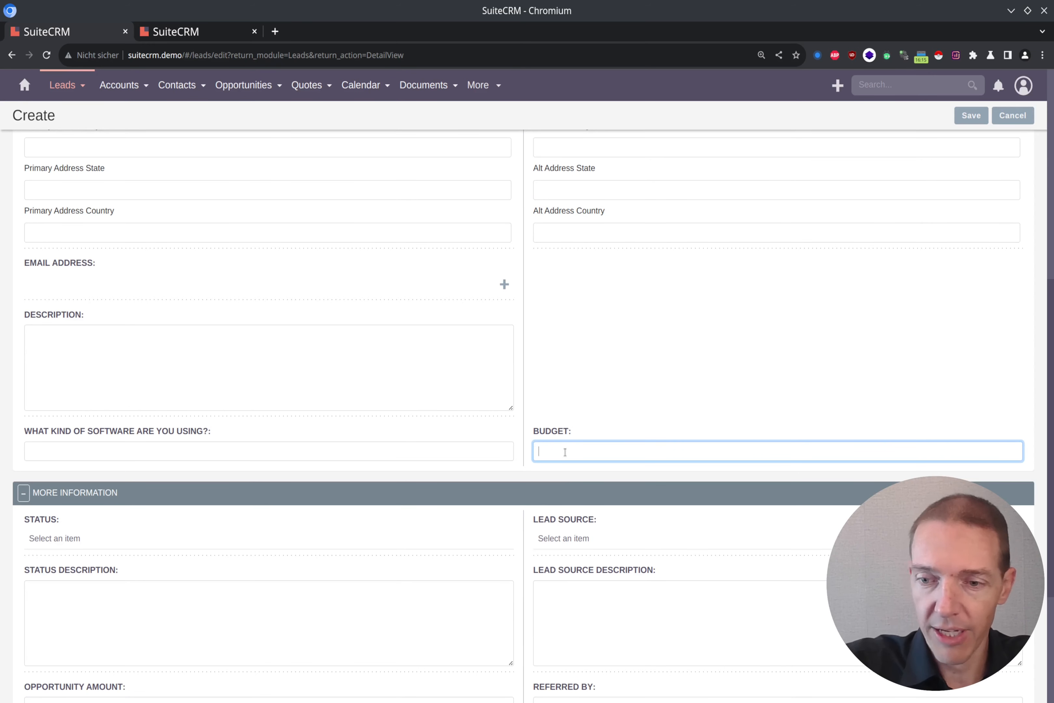
pyautogui.write('52')
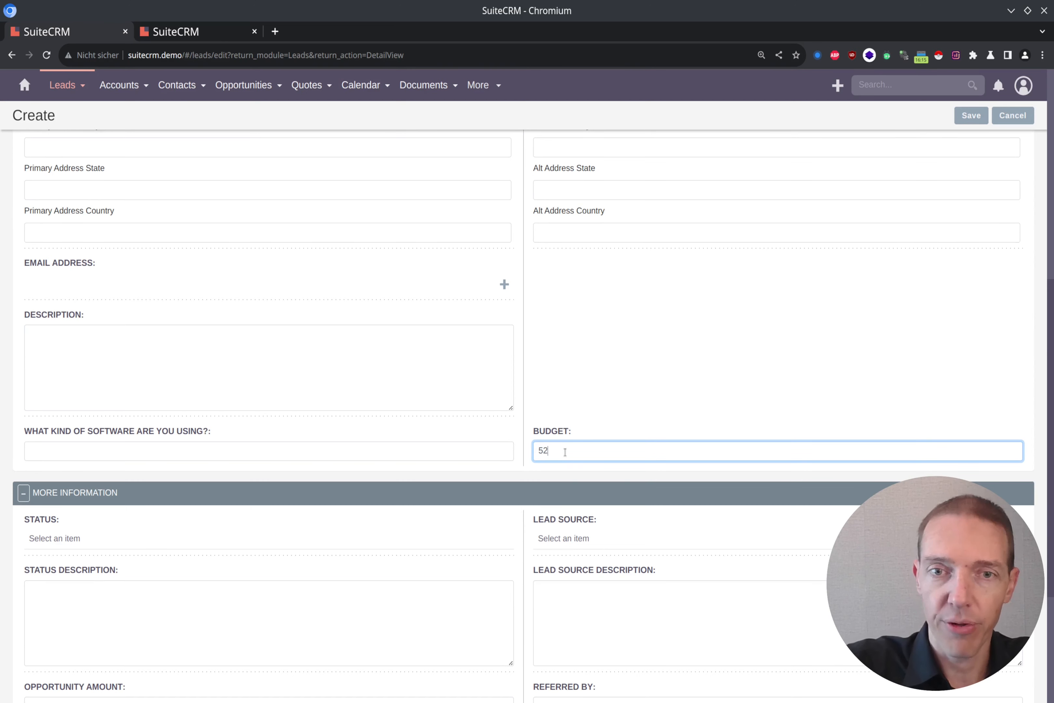
pyautogui.press('BackSpace')
pyautogui.write(',')
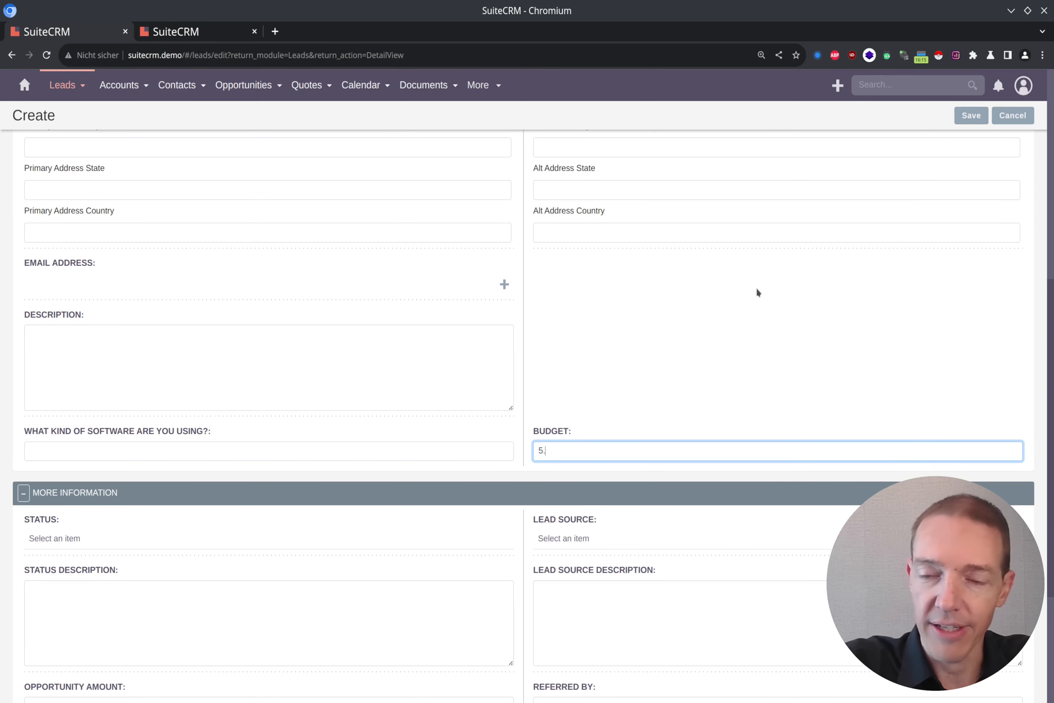
pyautogui.write('2')
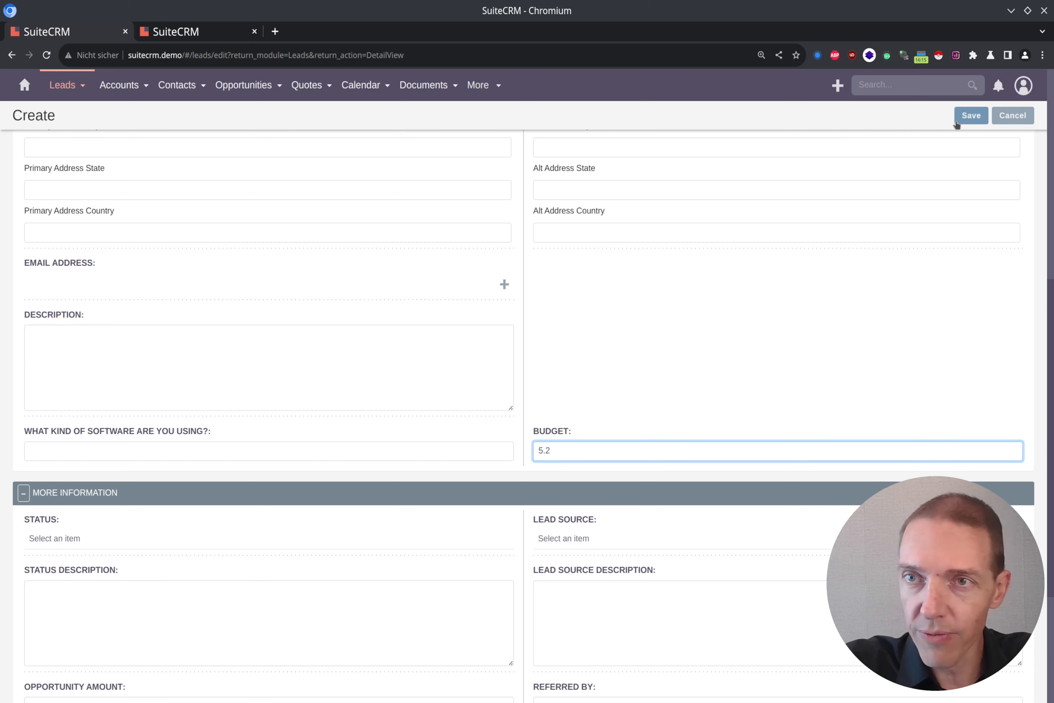
pyautogui.click(976, 119)
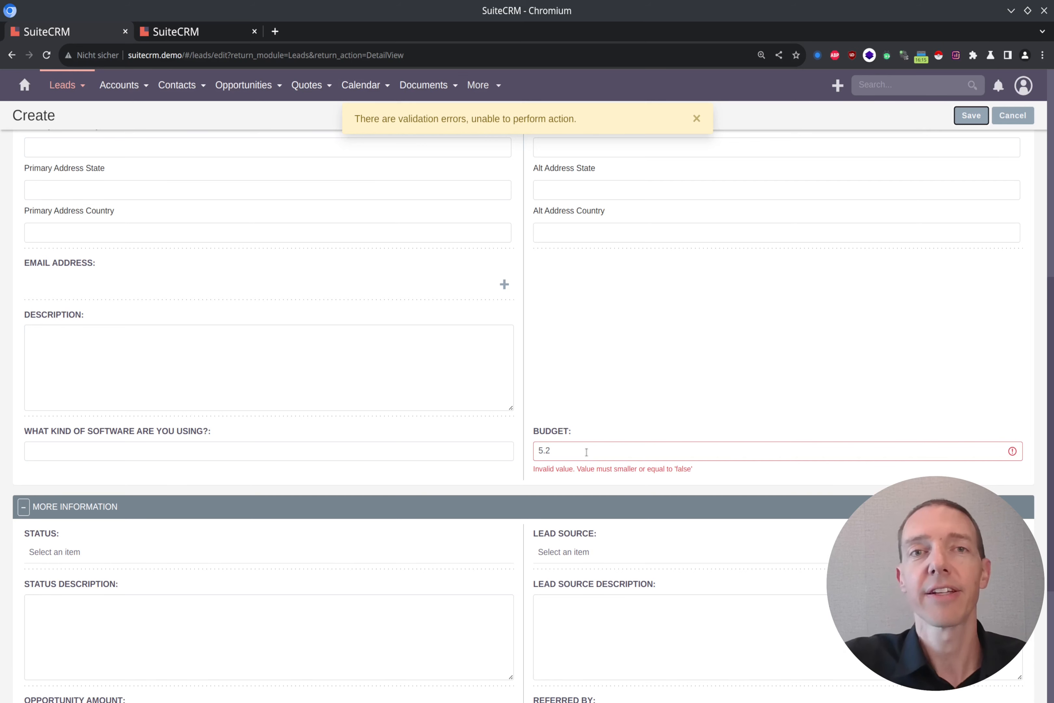
# Clear the value from the lead's Budget field.
pyautogui.click(587, 452)
pyautogui.press('BackSpace')
pyautogui.press('BackSpace')
pyautogui.press('BackSpace')
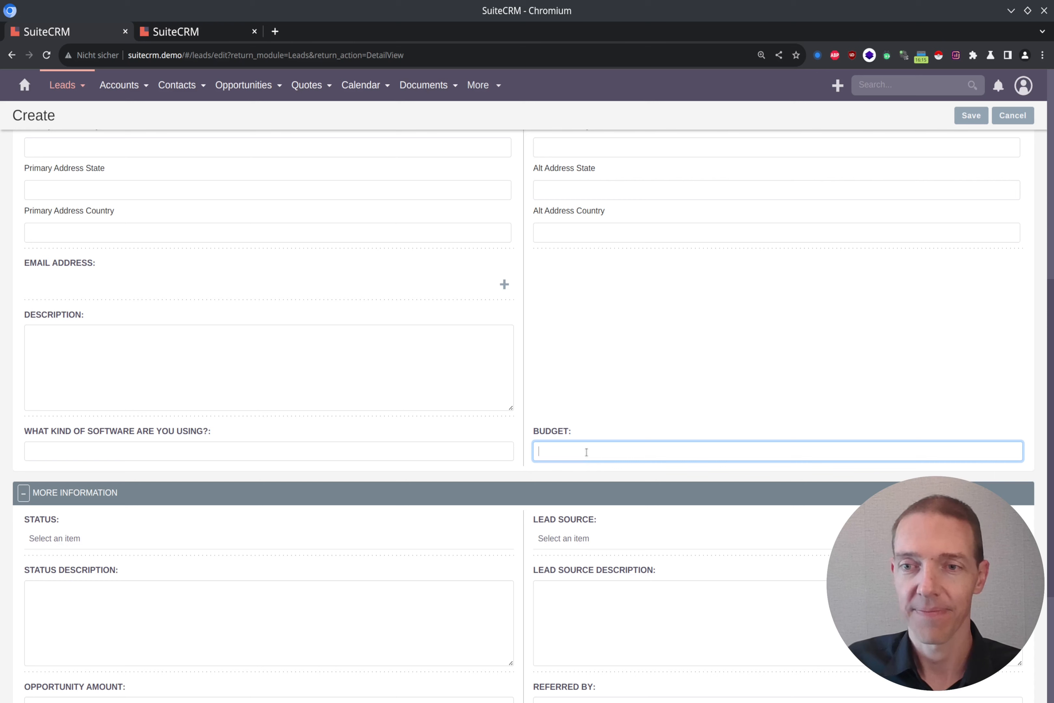
pyautogui.click(572, 331)
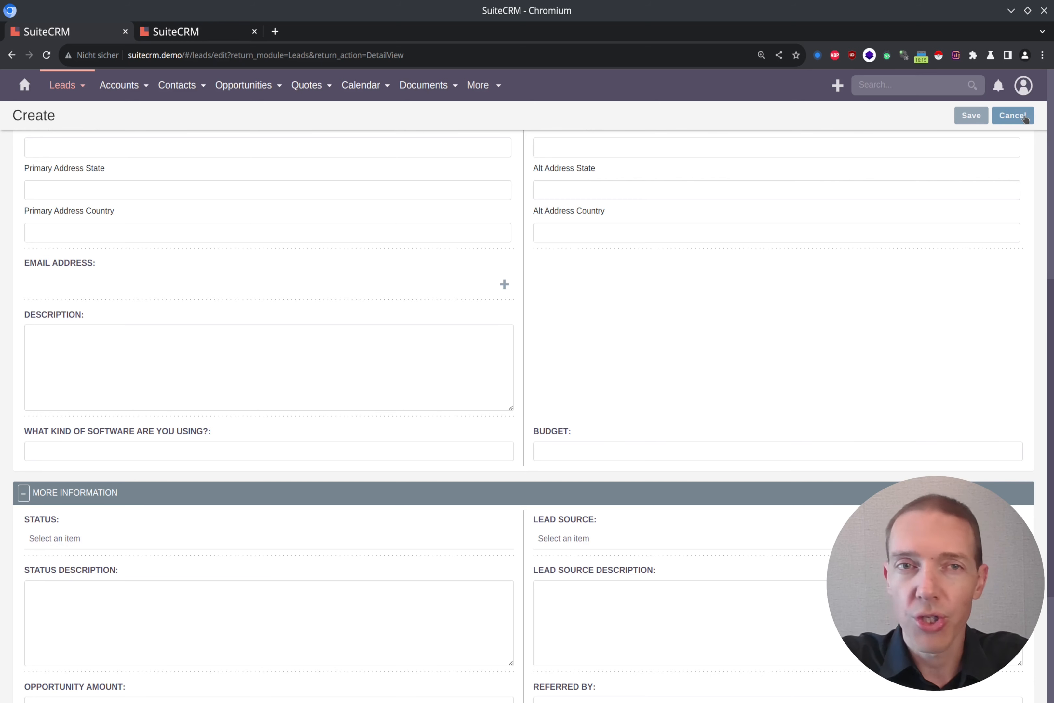
# Go to the Cases module and open the form for creating a new case.
pyautogui.click(500, 86)
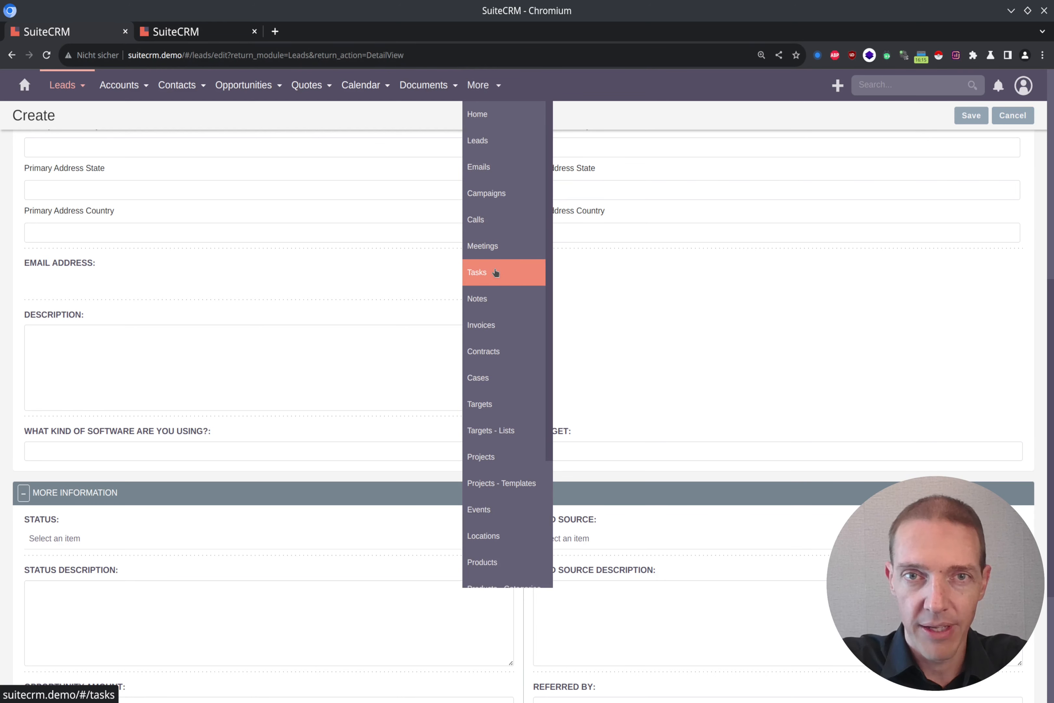
pyautogui.click(503, 381)
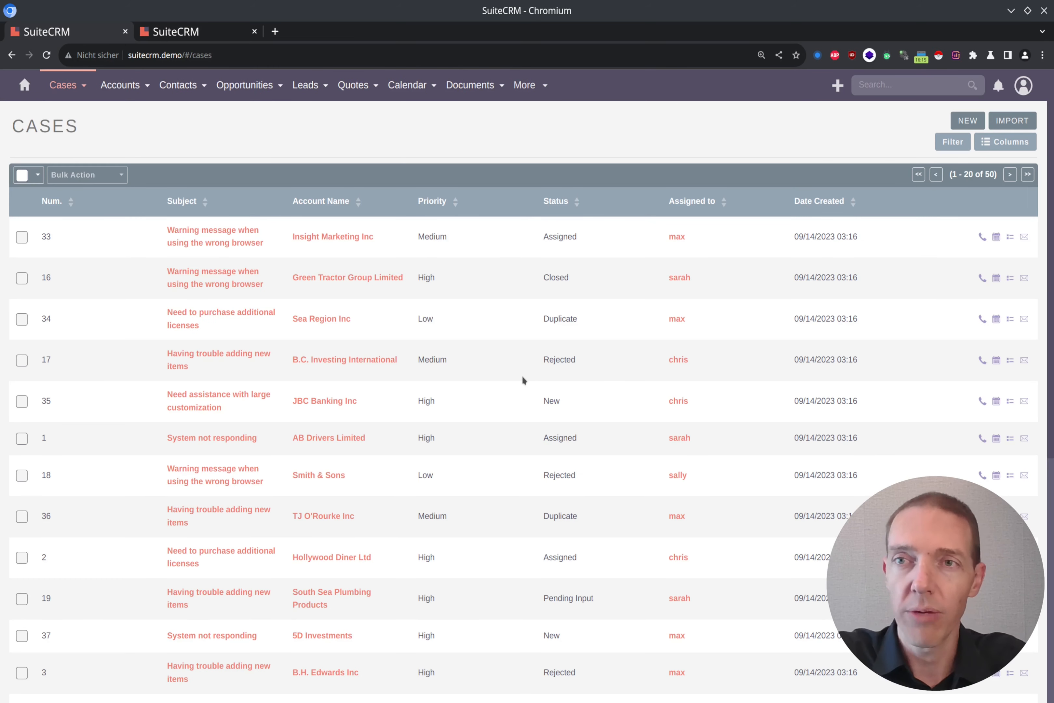
pyautogui.click(967, 121)
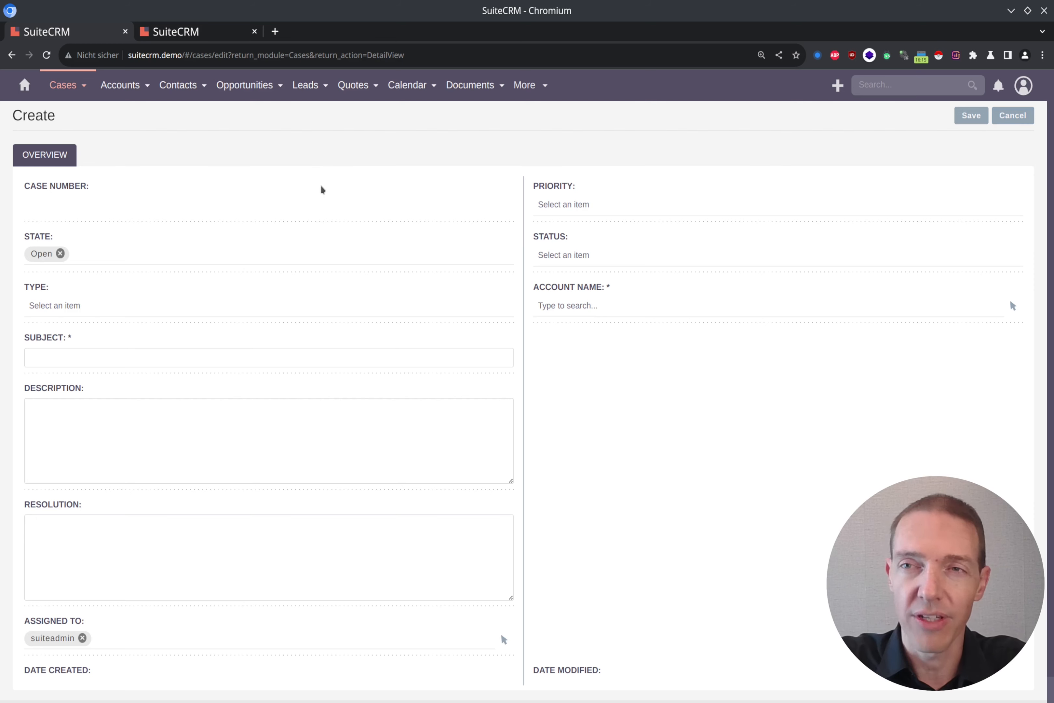
# Try the New and Assigned statuses on the open case and clear the Status field again.
pyautogui.scroll(-1, 579, 346)
pyautogui.scroll(1, 569, 332)
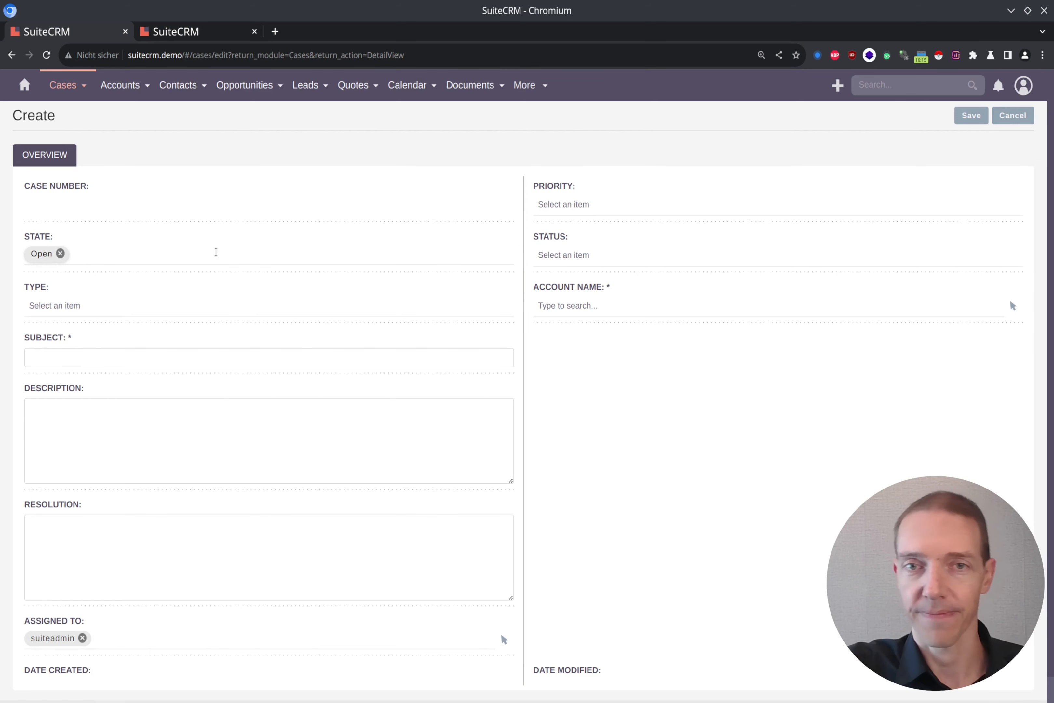
pyautogui.click(577, 256)
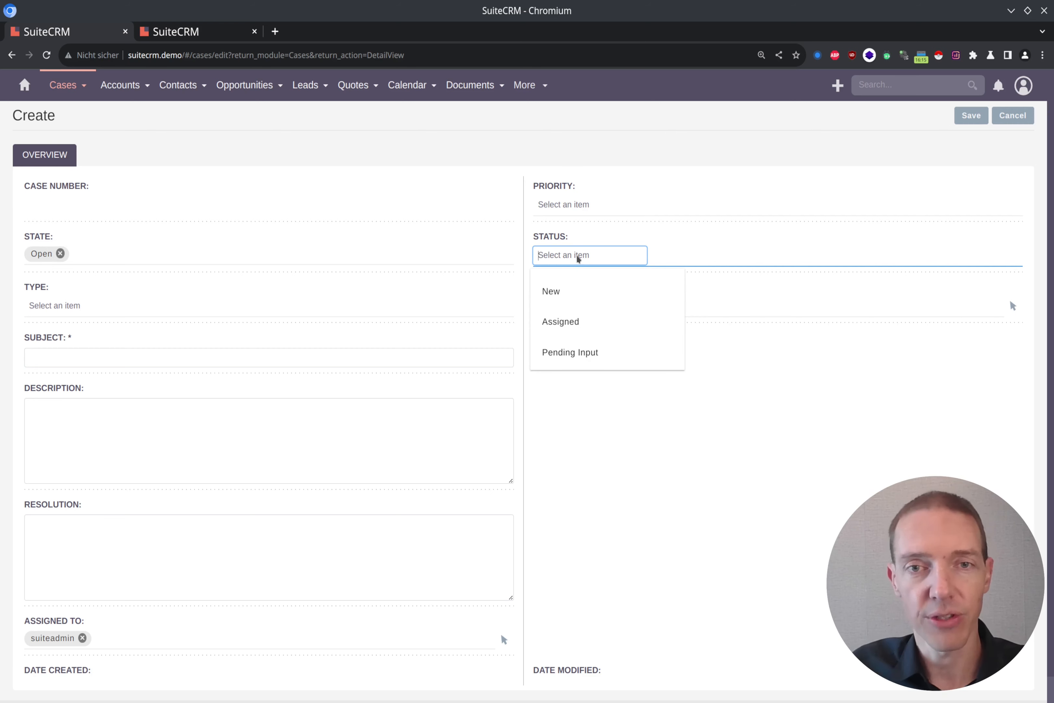
pyautogui.click(575, 291)
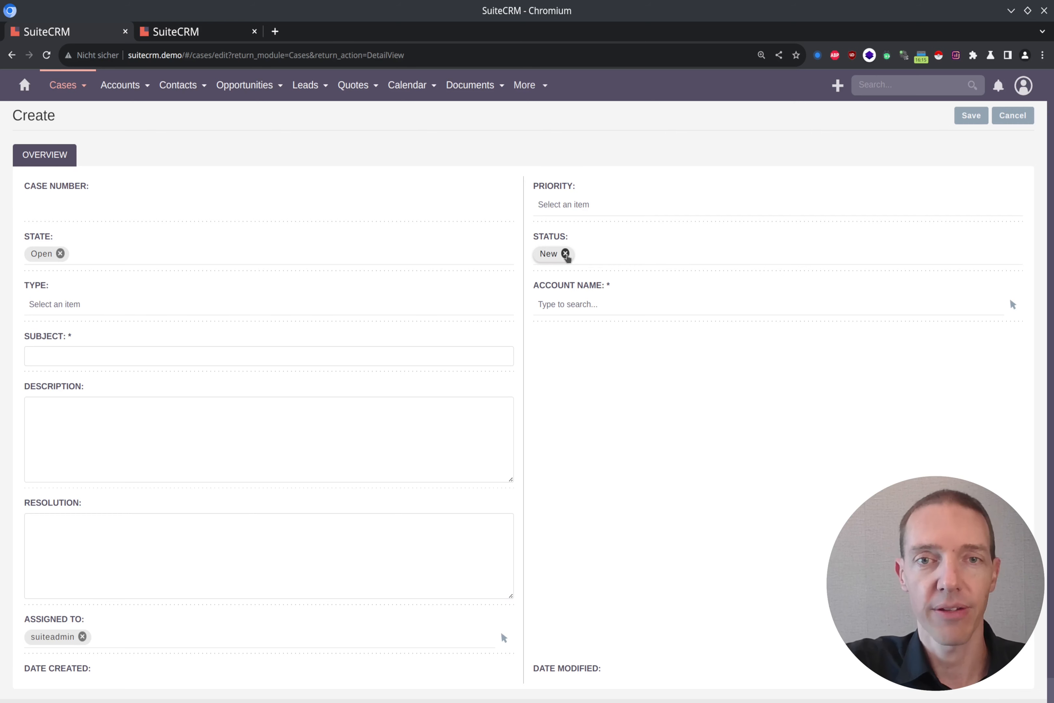
pyautogui.click(566, 254)
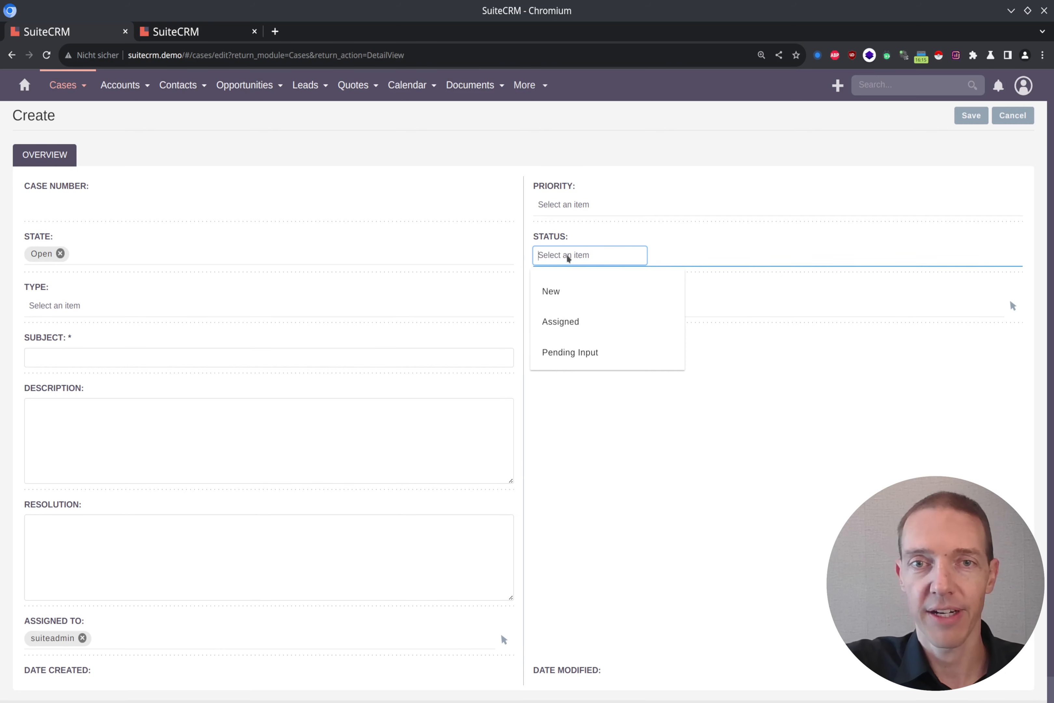
pyautogui.click(584, 326)
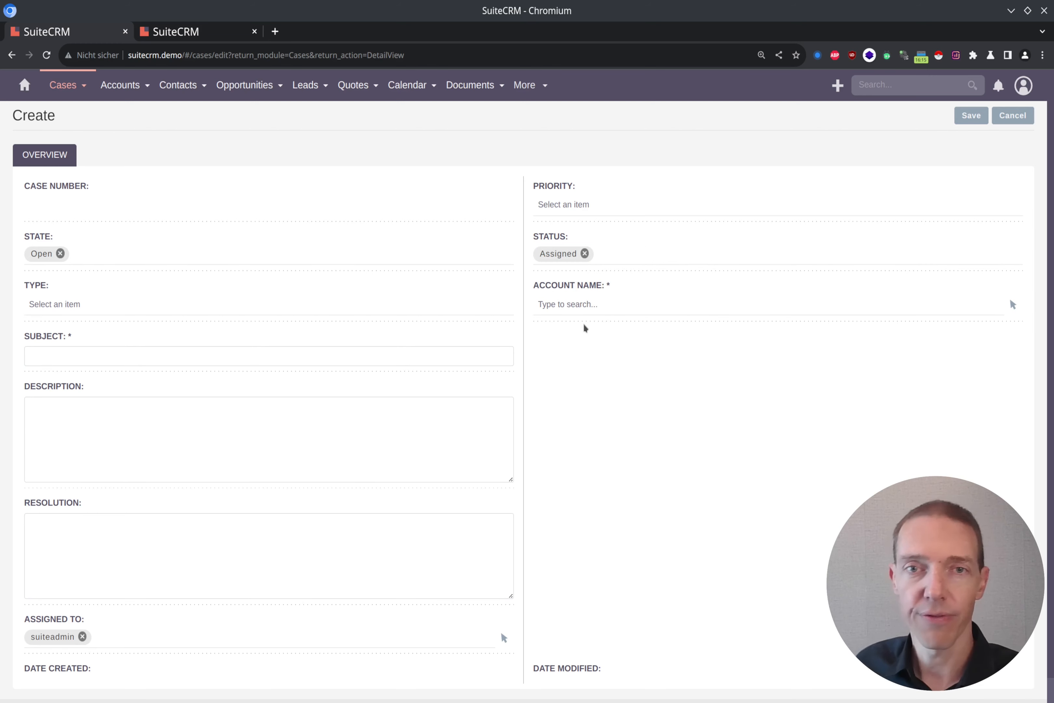
pyautogui.click(585, 253)
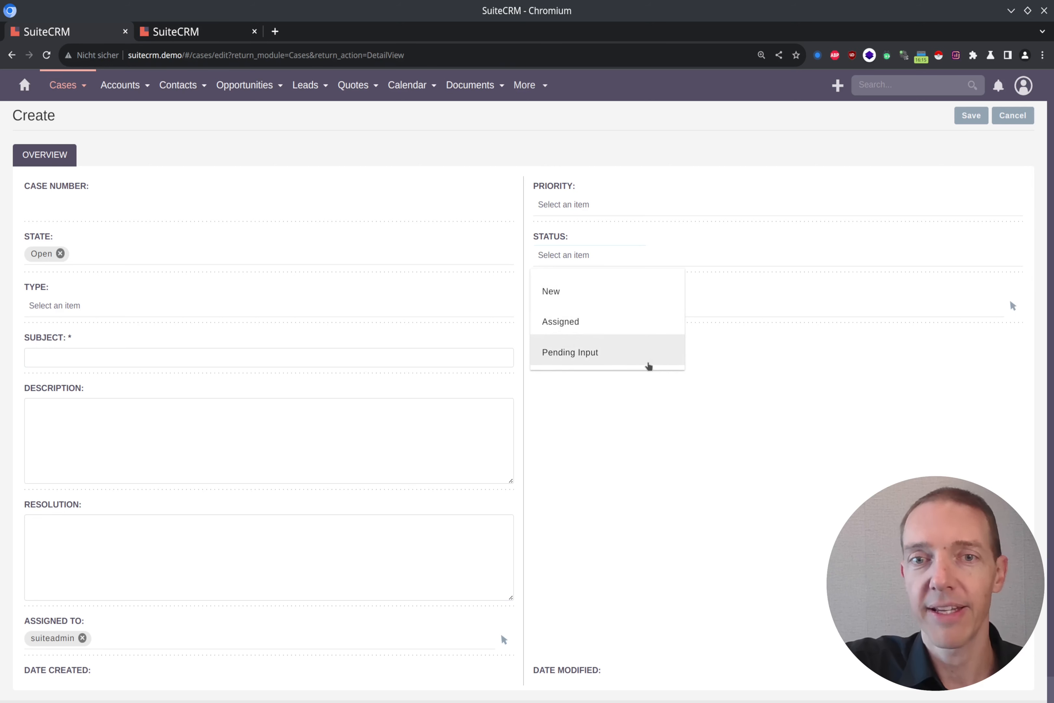
pyautogui.click(651, 150)
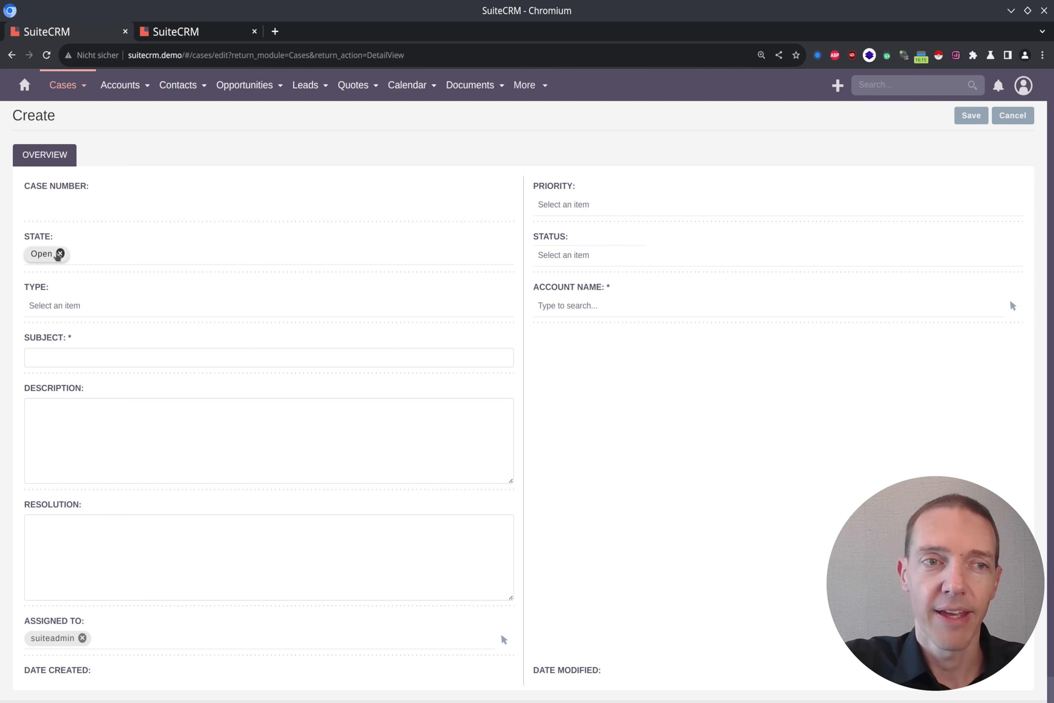
# Set the new case's State to Closed and check which Status options are offered, without choosing one.
pyautogui.click(59, 254)
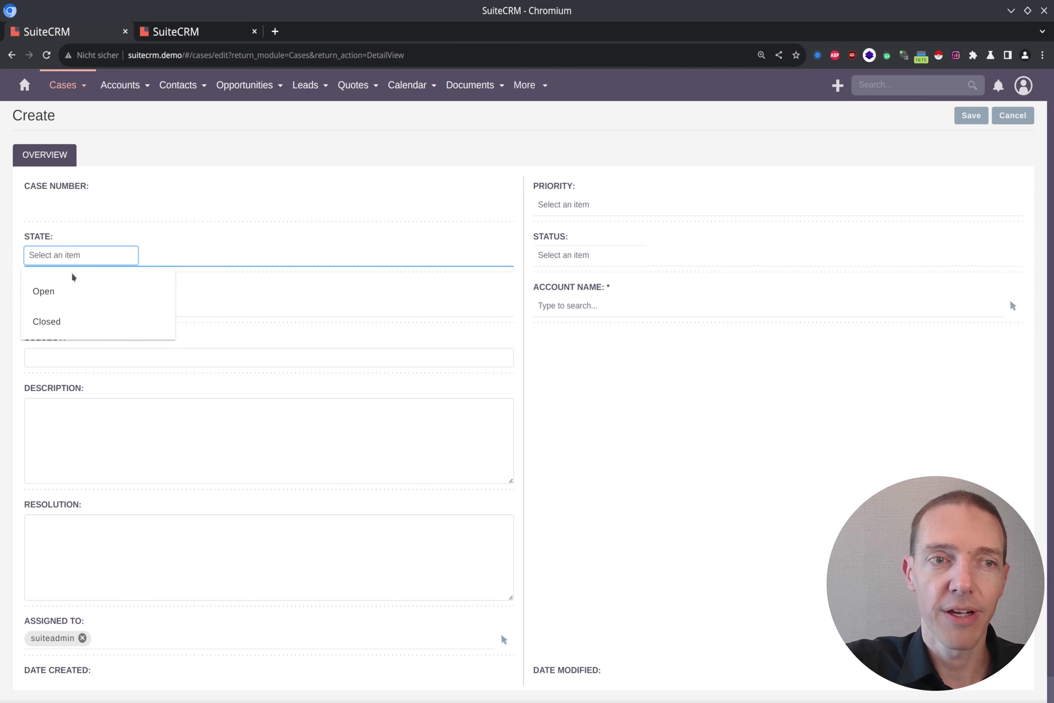
pyautogui.click(63, 323)
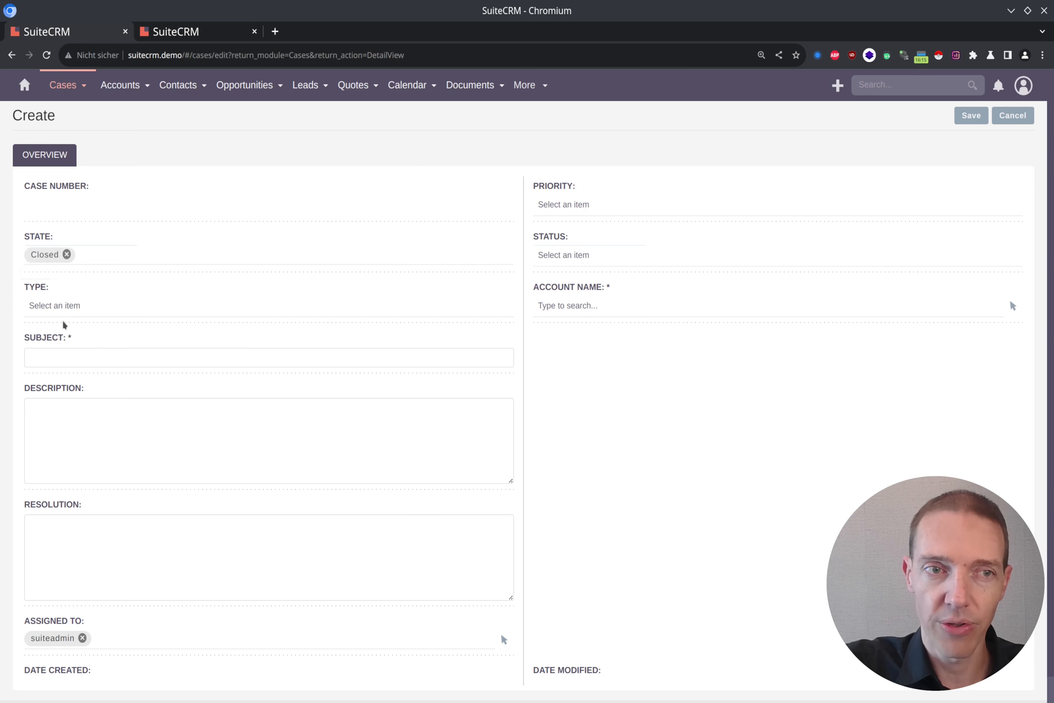
pyautogui.click(575, 256)
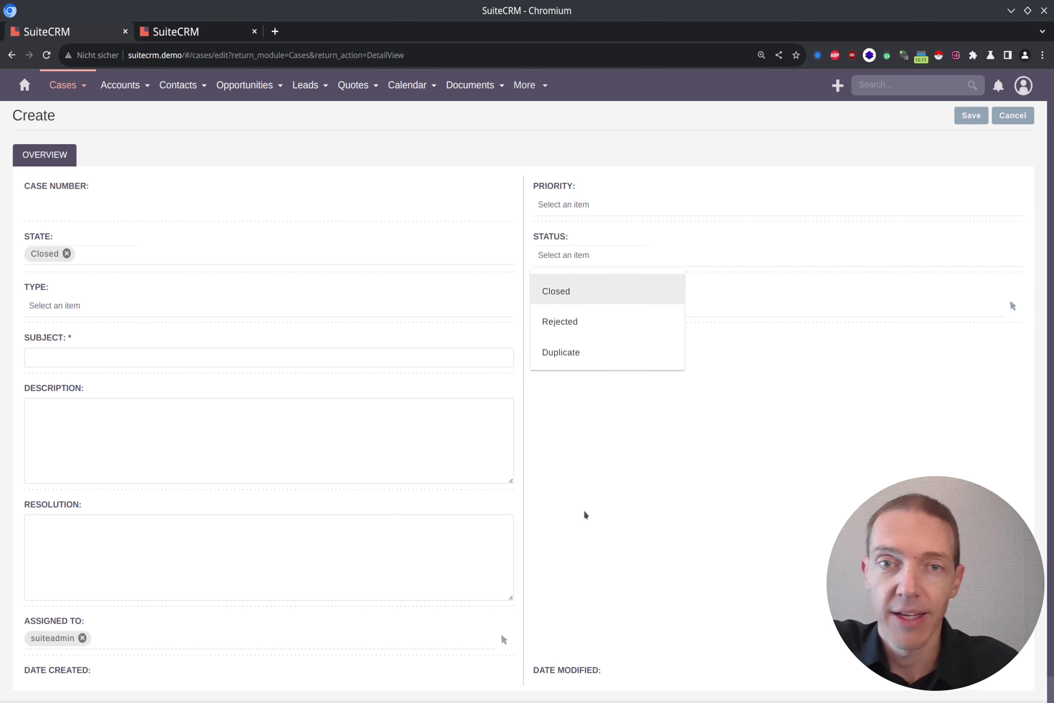
pyautogui.click(606, 447)
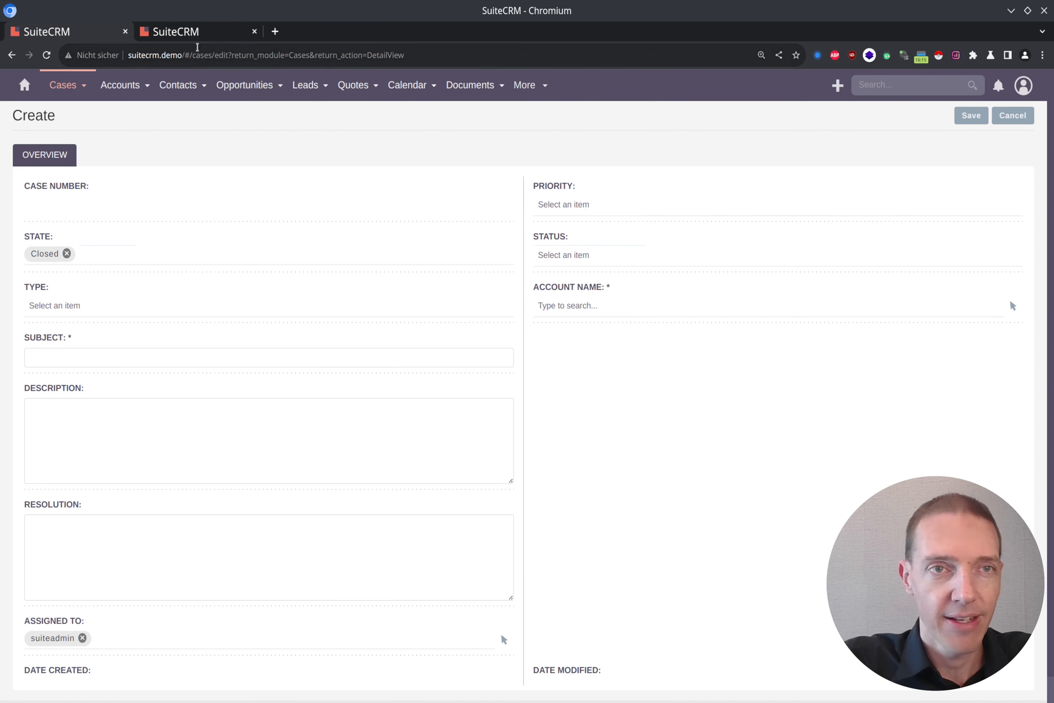
# Switch to Studio, display the fields of the Cases module, and compare them with the case creation form.
pyautogui.click(204, 32)
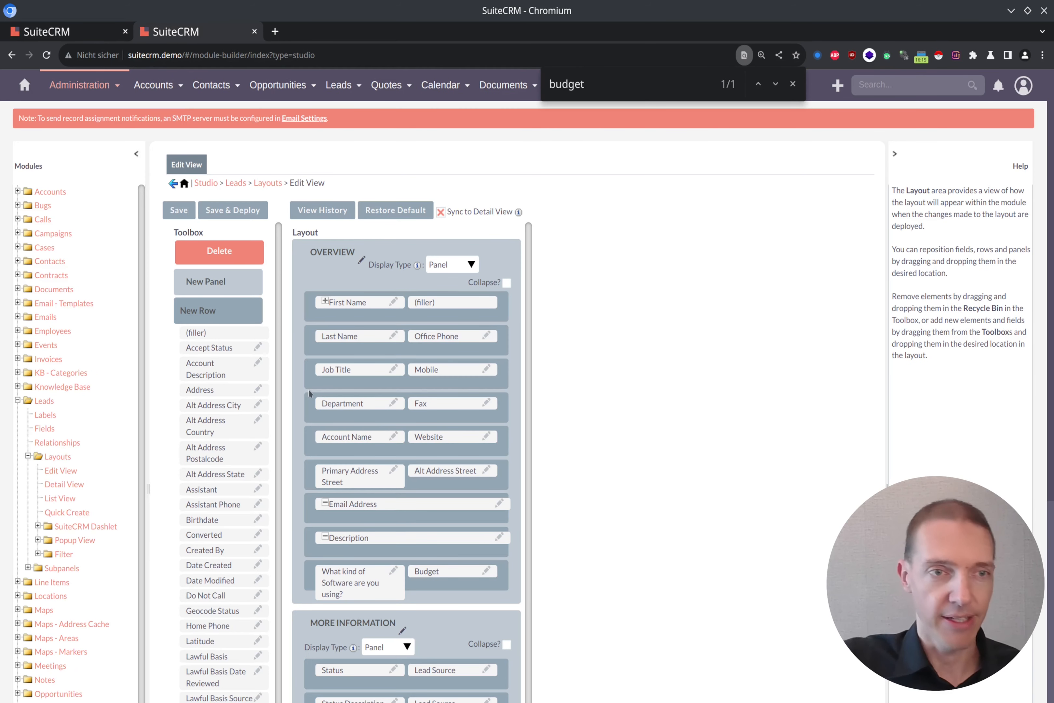
pyautogui.click(18, 247)
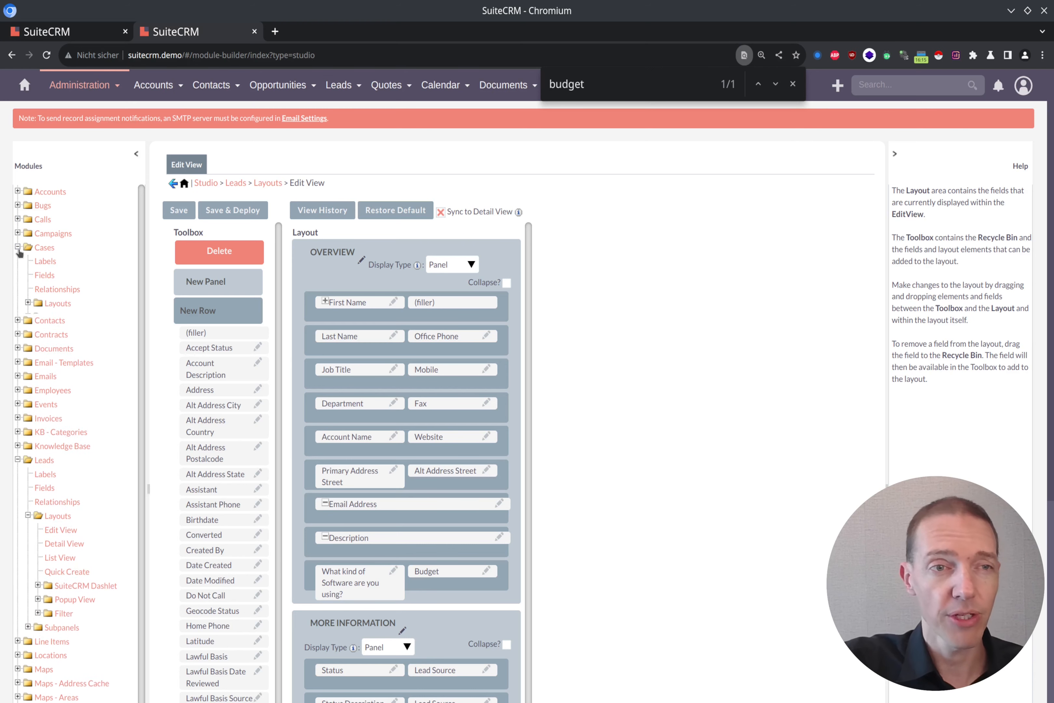
pyautogui.click(45, 276)
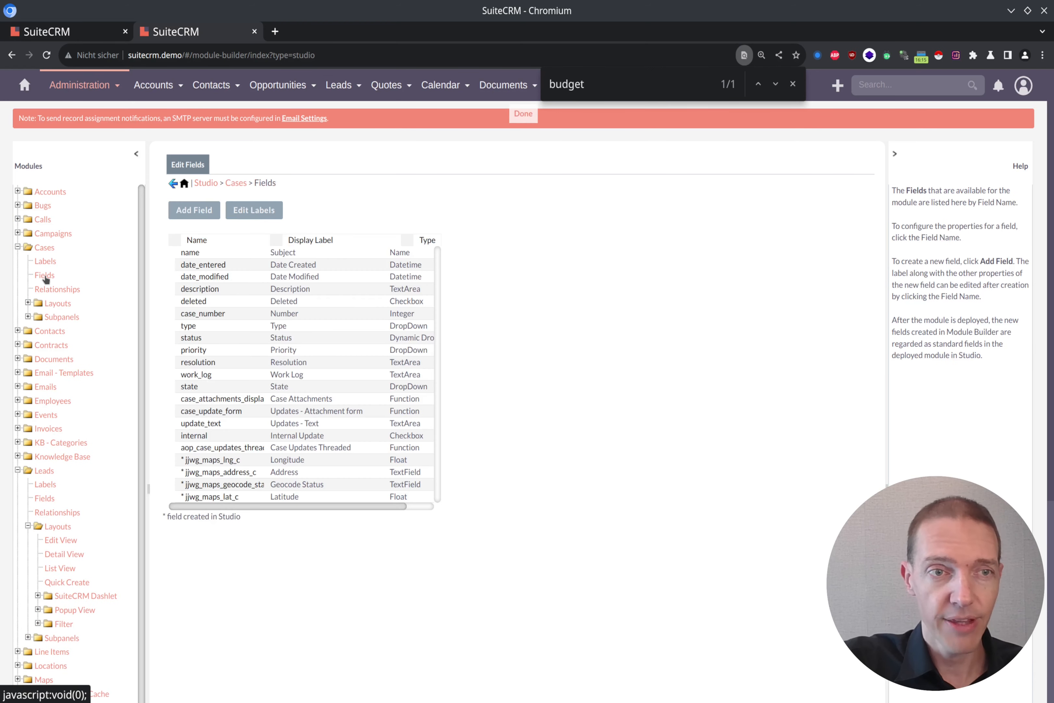
pyautogui.click(91, 31)
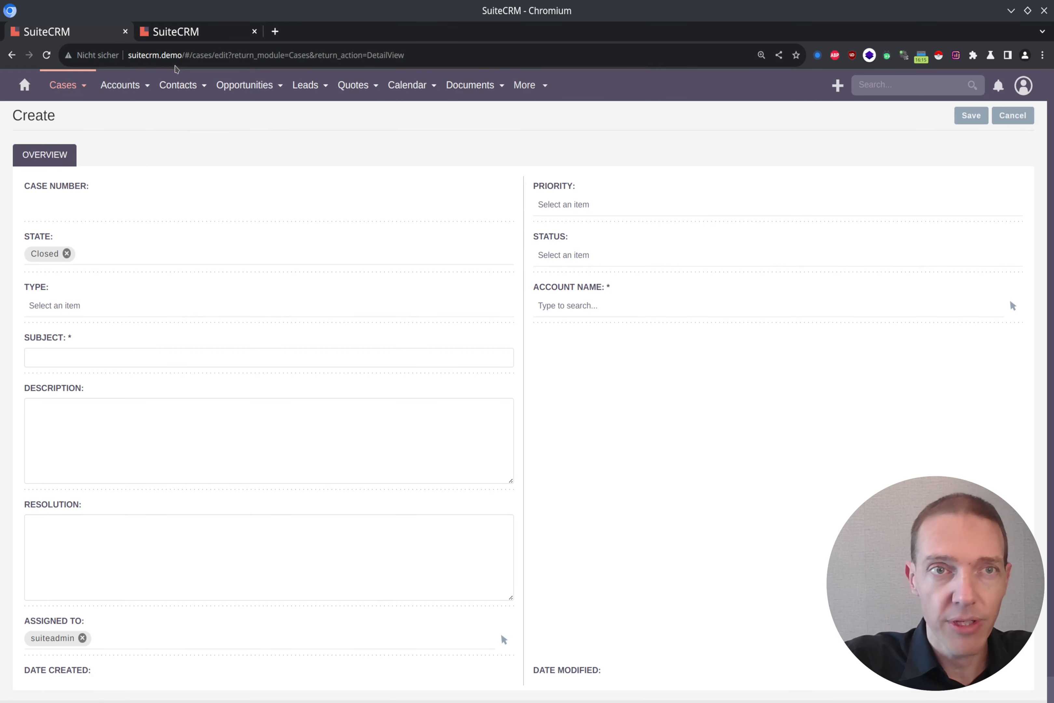
pyautogui.click(177, 32)
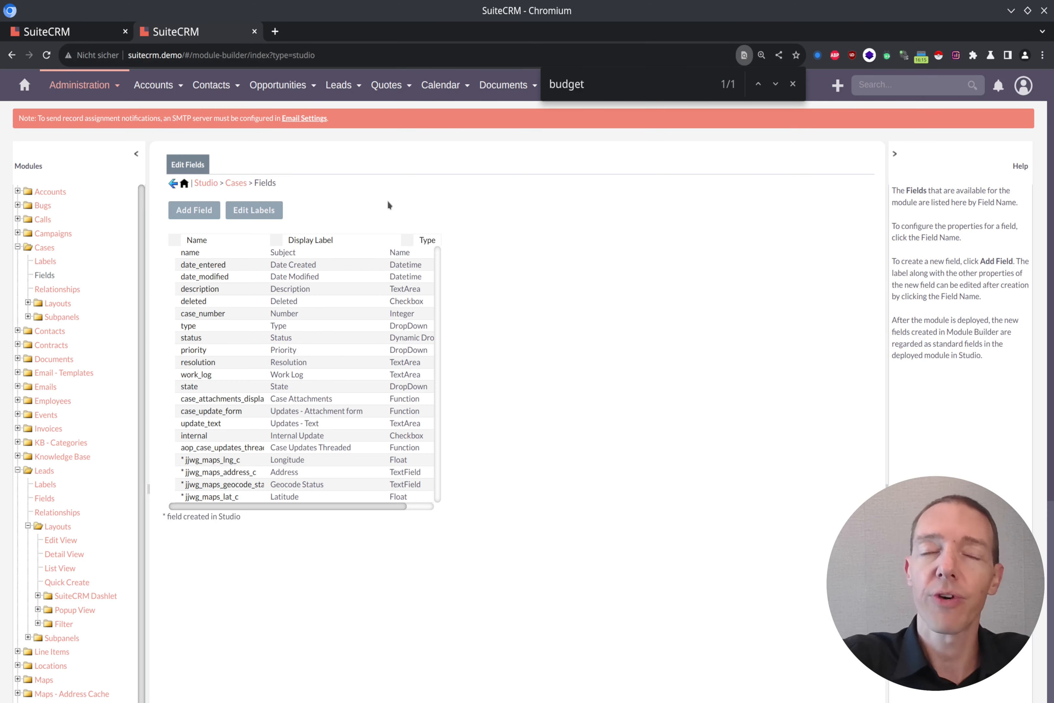
# Search the Cases field list for "state", view that field's properties, and close them.
pyautogui.hotkey('ctrl', 'f')
pyautogui.write('state')
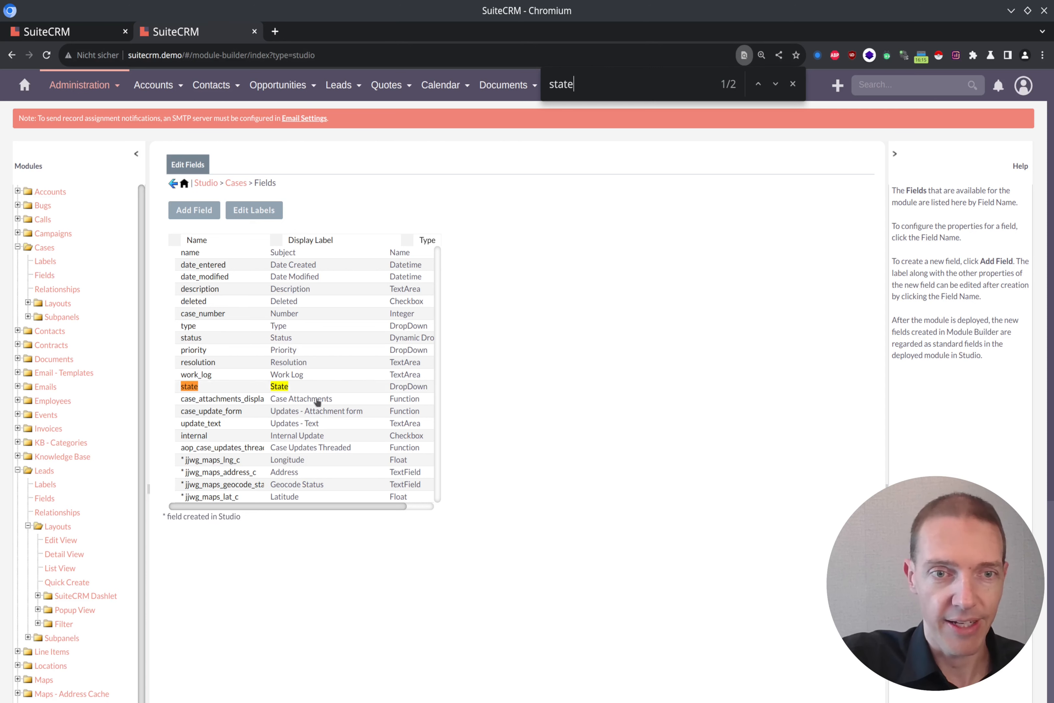
pyautogui.click(284, 389)
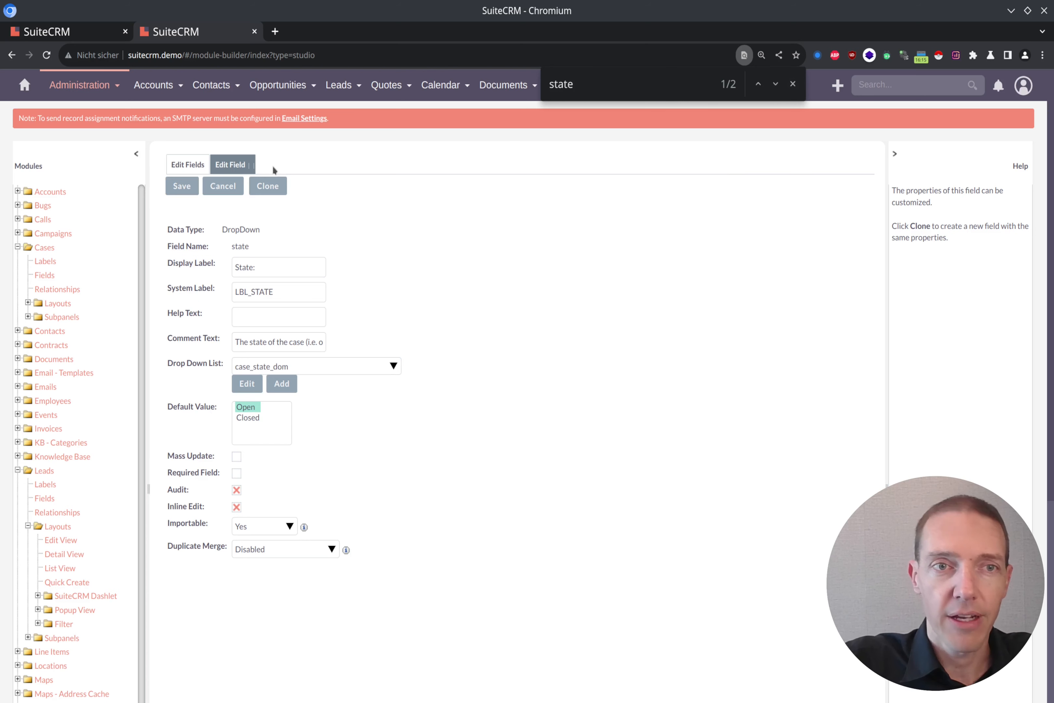
pyautogui.click(253, 164)
# Search the Cases fields for "status", open that field, and view the items of its case_status_dom list.
pyautogui.hotkey('ctrl', 'f')
pyautogui.write('status')
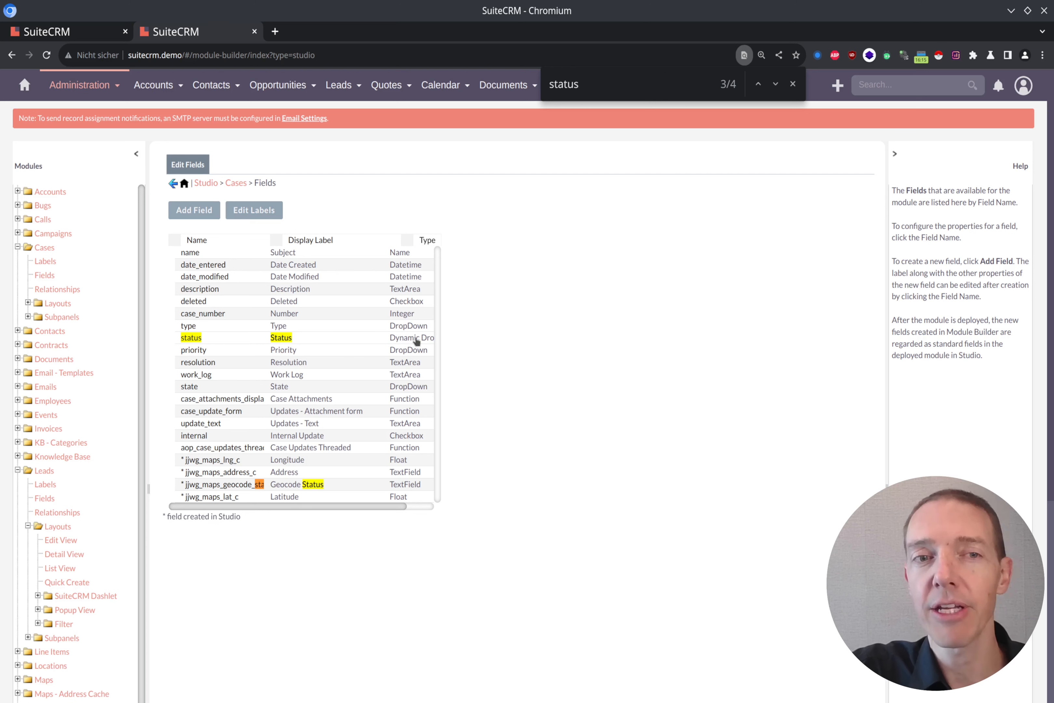
pyautogui.click(284, 341)
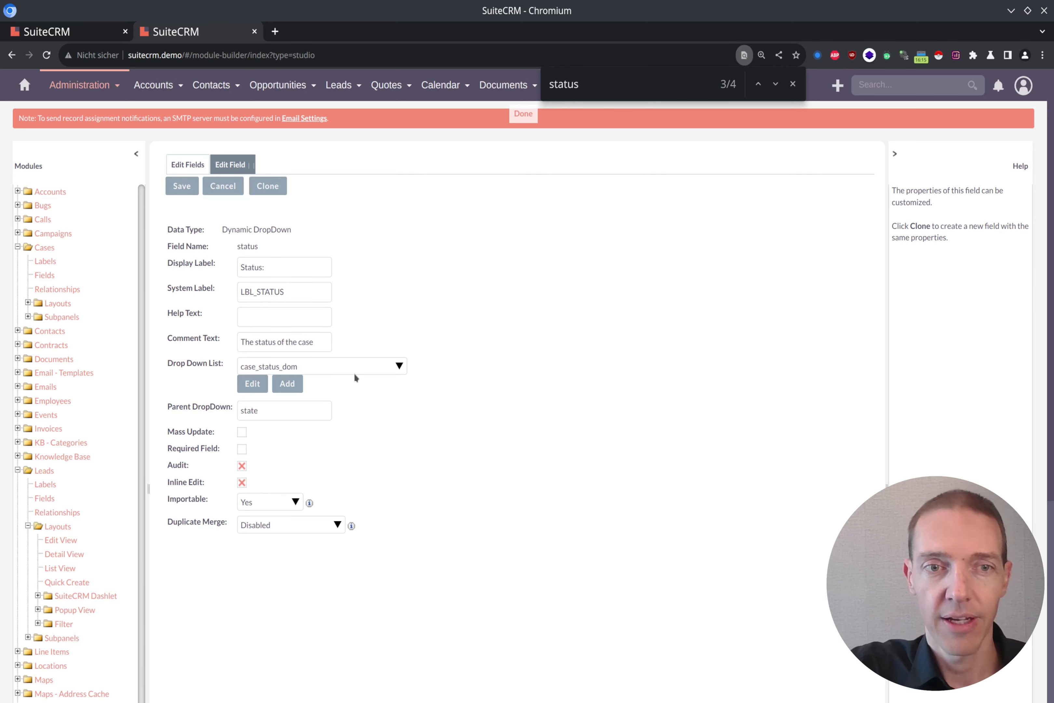
pyautogui.click(252, 384)
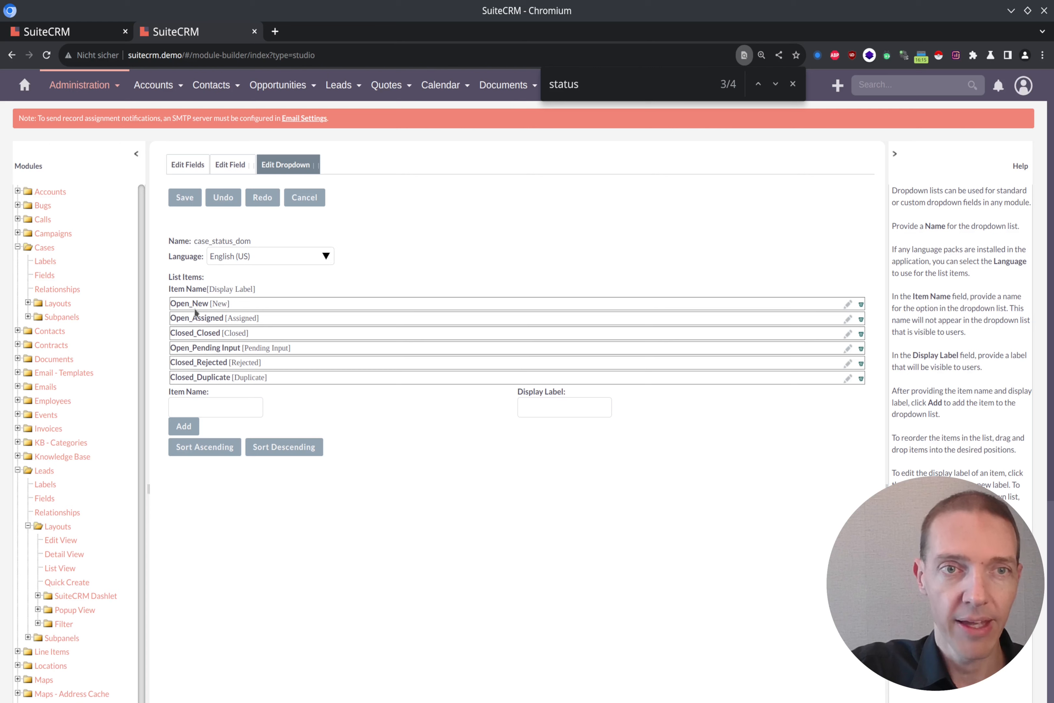
pyautogui.click(318, 167)
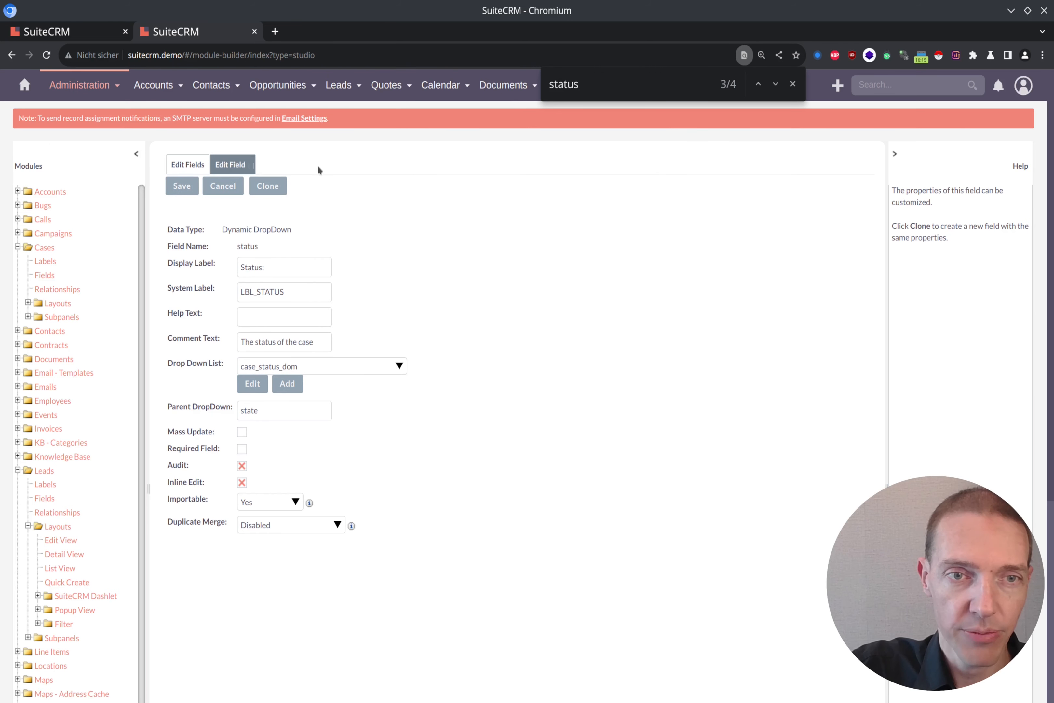
# Examine the status field's Parent DropDown setting and review the item names of its dropdown list once more.
pyautogui.moveTo(188, 406); pyautogui.dragTo(212, 403)
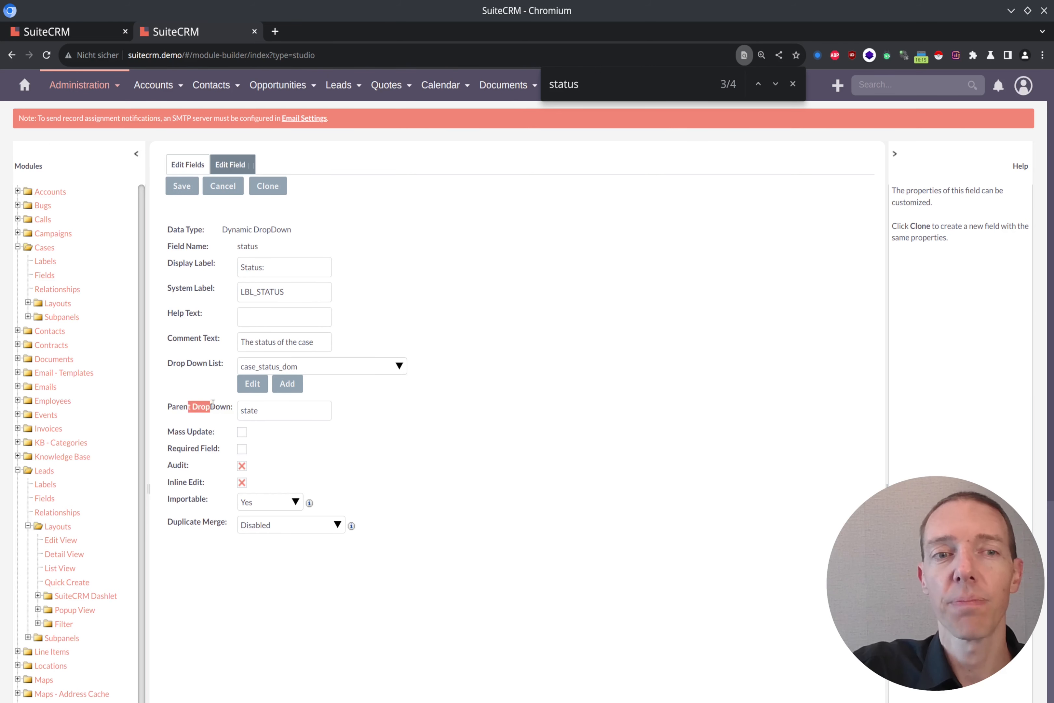
pyautogui.click(263, 409)
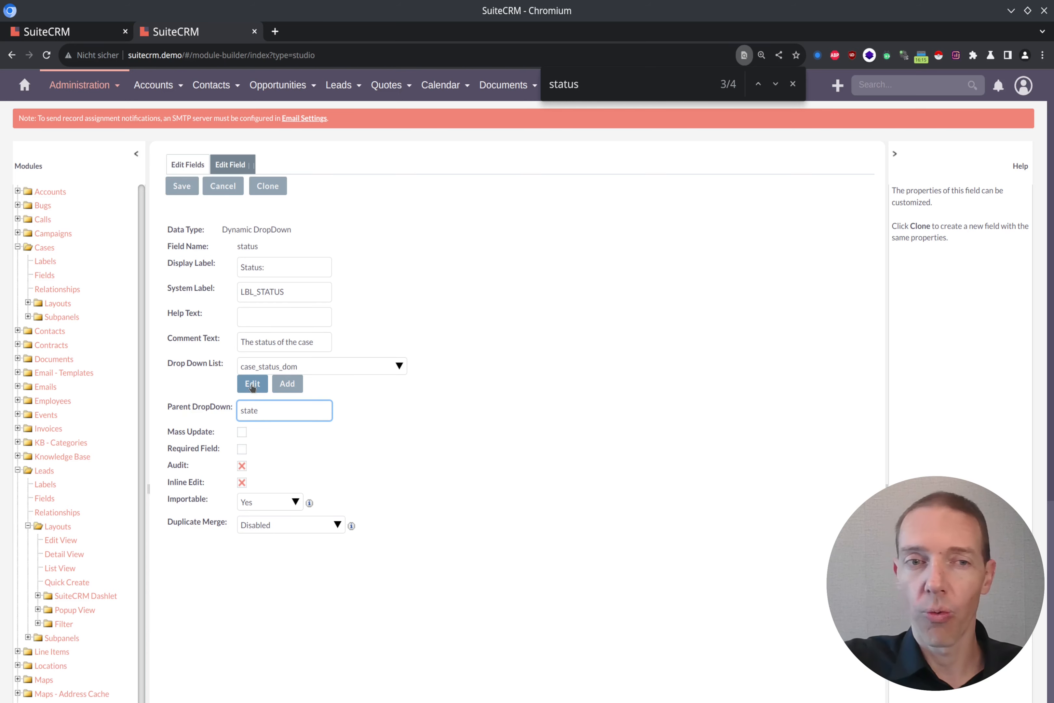
pyautogui.click(252, 384)
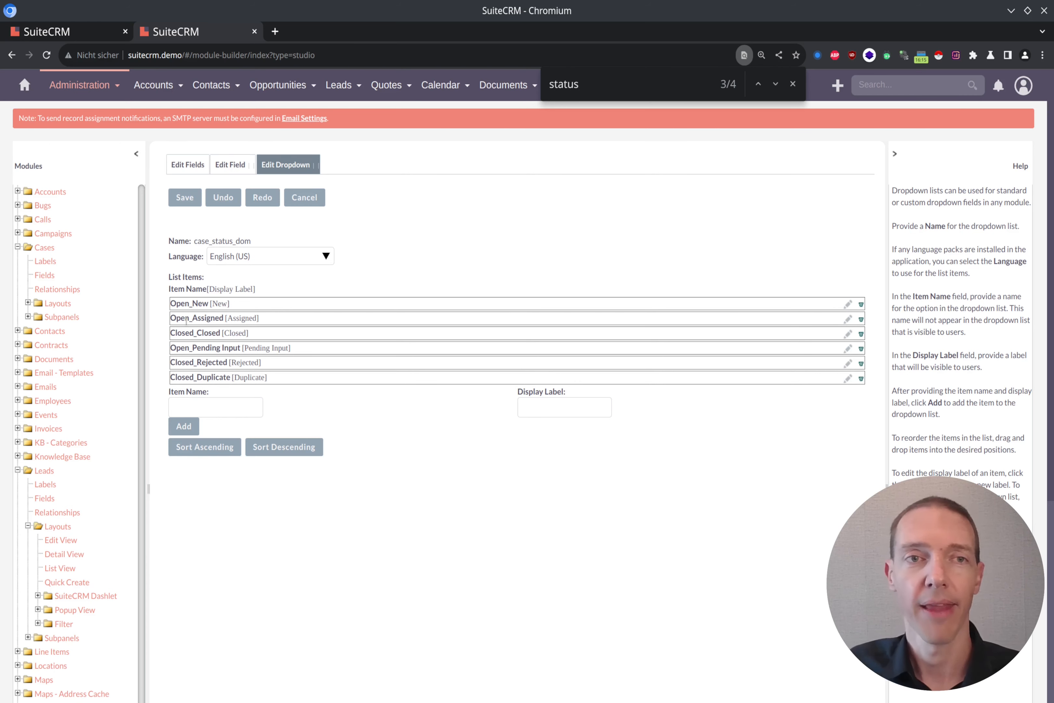
pyautogui.click(302, 199)
# Start a clone of the Cases status field, discard it without saving, and close the page search.
pyautogui.click(269, 189)
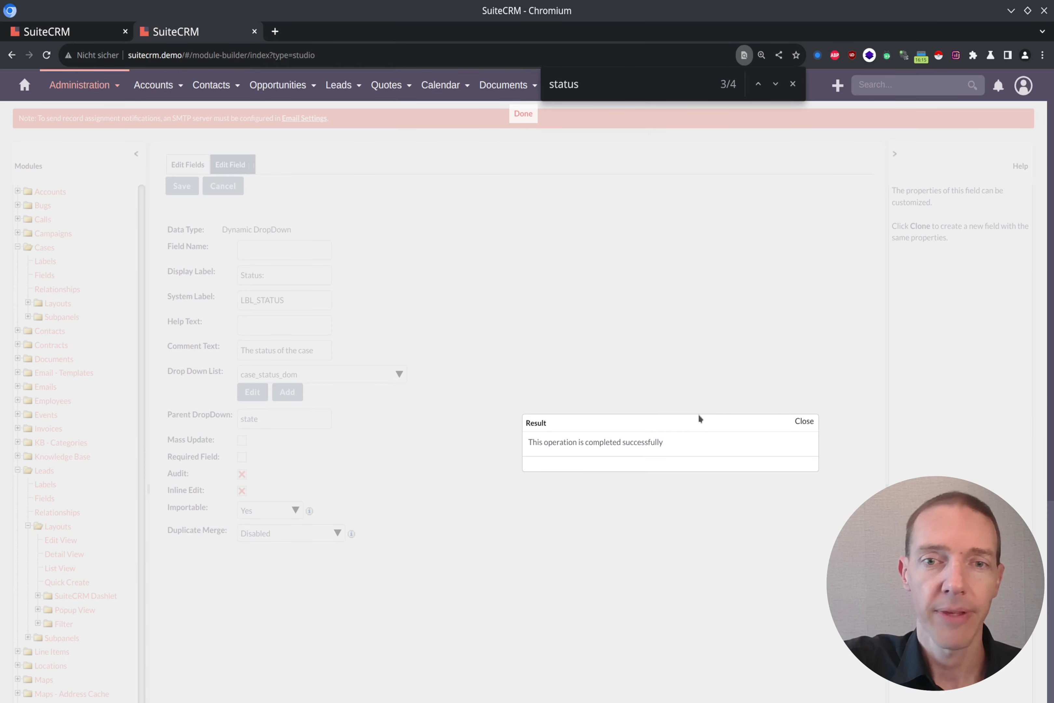
pyautogui.click(802, 420)
pyautogui.click(226, 189)
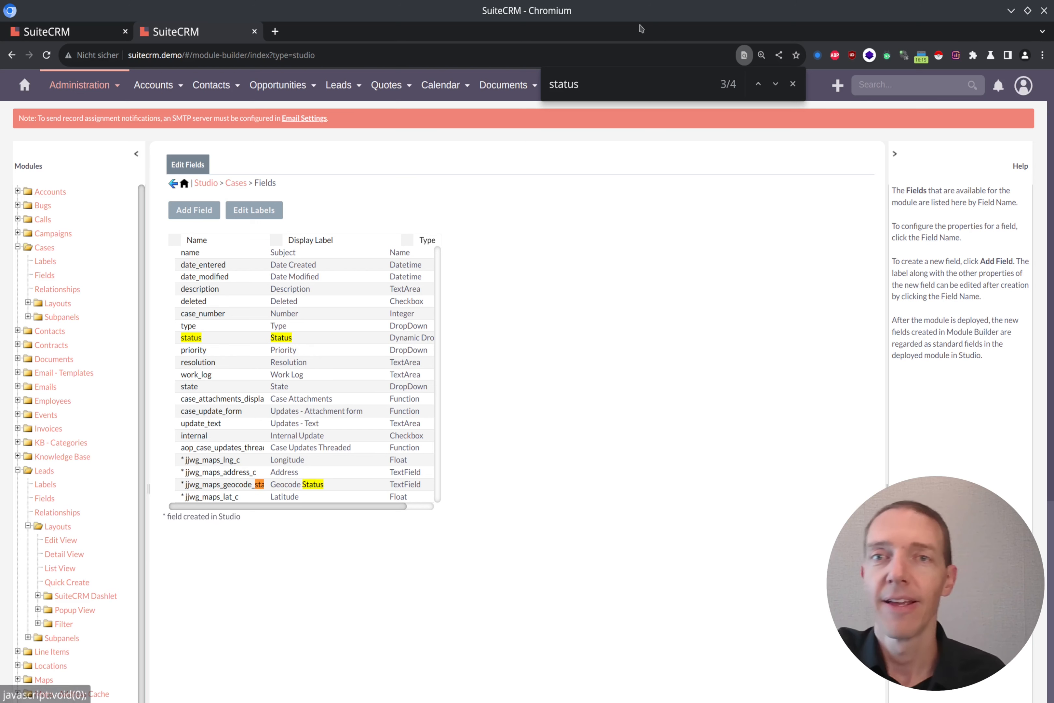
pyautogui.click(791, 84)
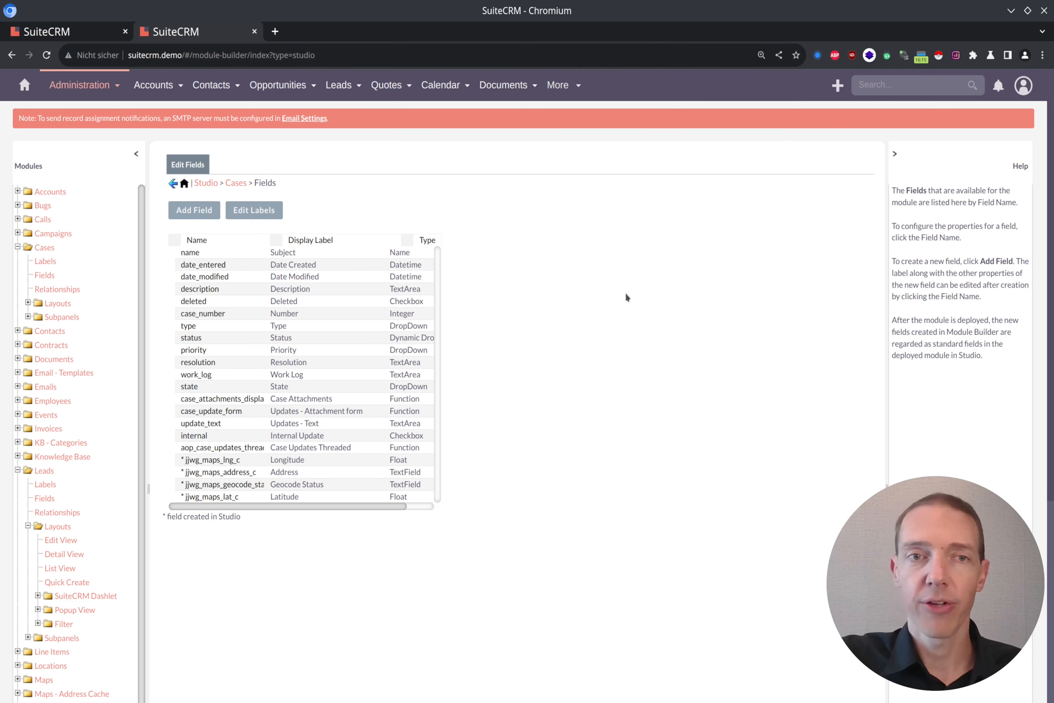